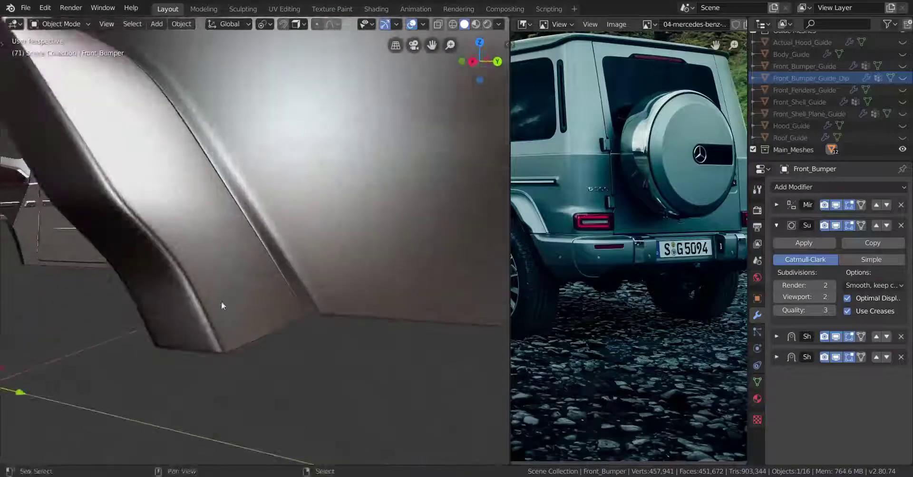
Duplicate the bottom edge vertices at the rear end of Rear_Fender_Flares and separate them into a new object.
right_click(290, 281)
key(Tab)
scroll(293, 276, up, 3)
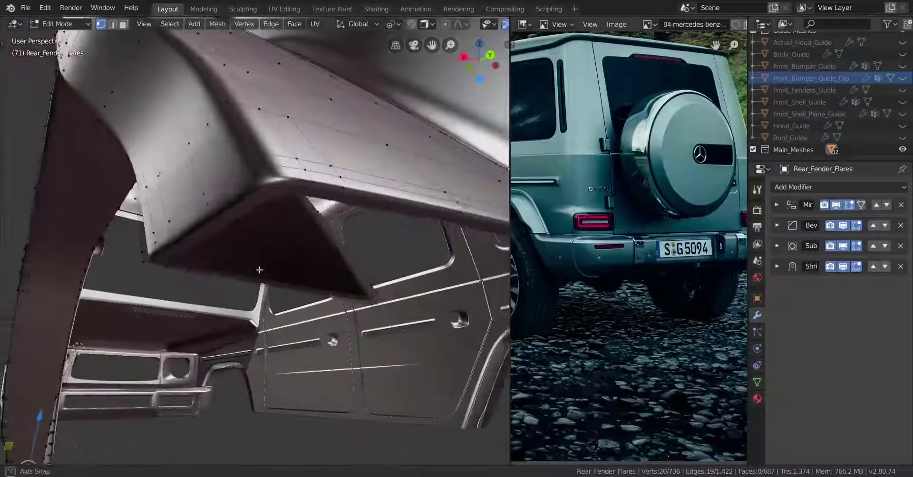
middle_drag(244, 209, 314, 272)
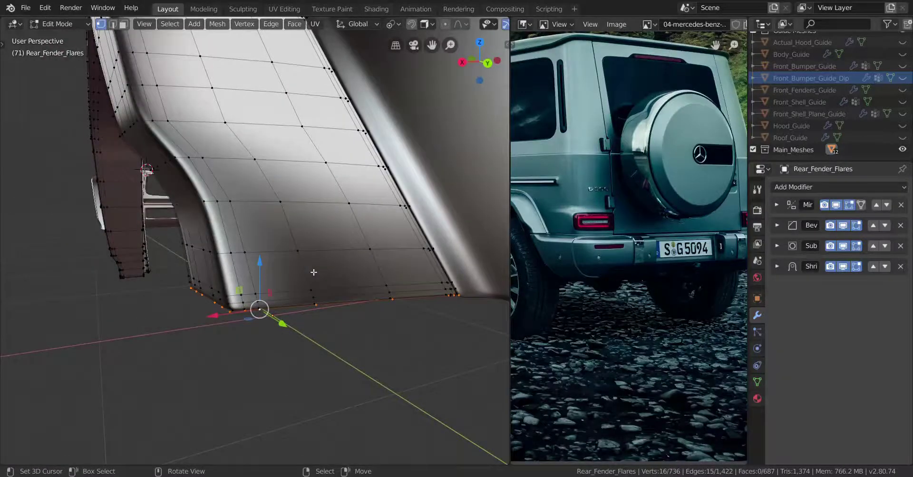
key(shift+d)
right_click(308, 287)
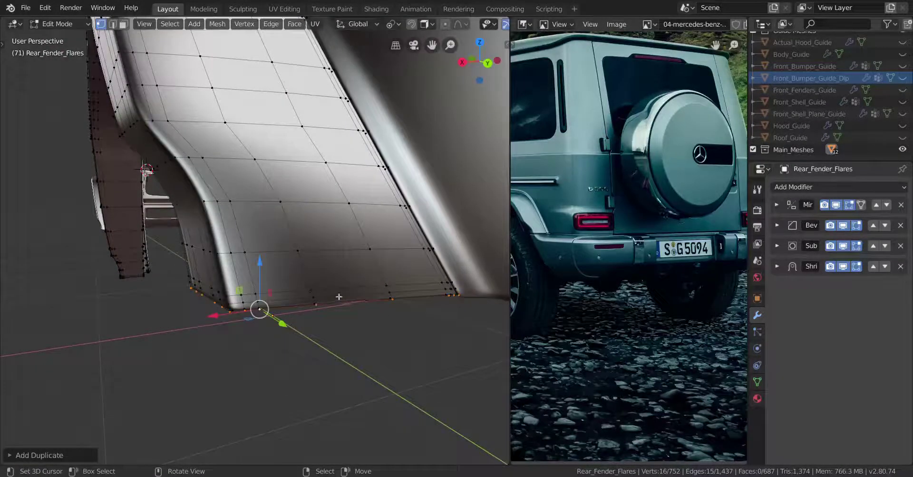
key(p)
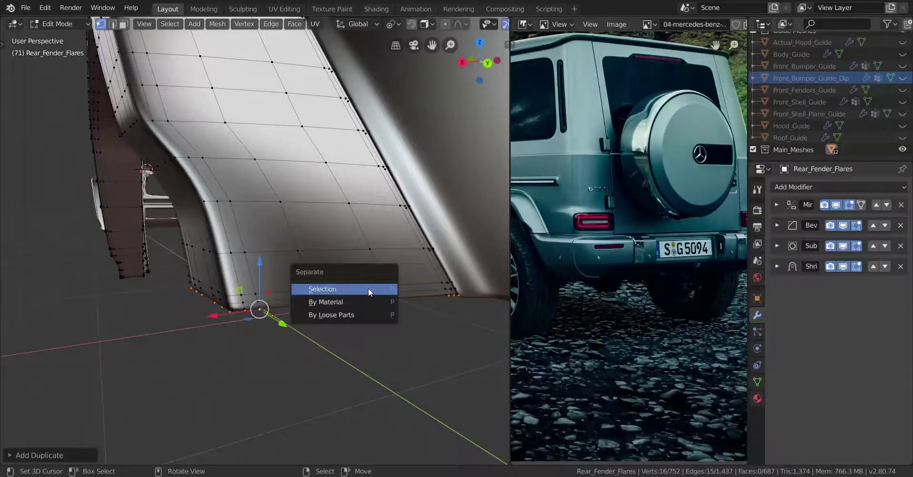
click(369, 289)
key(Tab)
scroll(288, 304, down, 4)
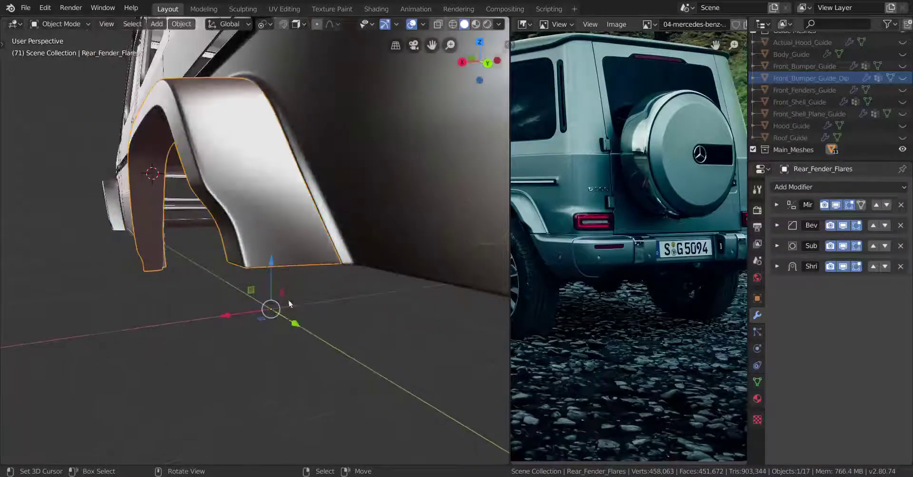
Edit the separated fender edge strip and merge its three vertices nearest the body corner with At Last.
scroll(300, 303, up, 4)
right_click(314, 303)
middle_drag(313, 303, 366, 312)
key(Tab)
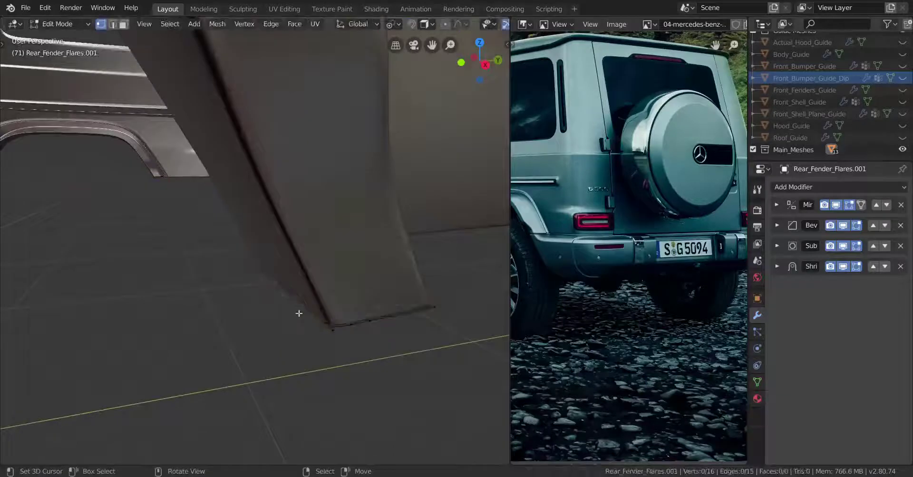
mouse_move(298, 312)
middle_down()
mouse_move(281, 316)
mouse_move(288, 306)
mouse_move(266, 341)
mouse_move(286, 320)
mouse_move(265, 322)
mouse_move(286, 316)
middle_up()
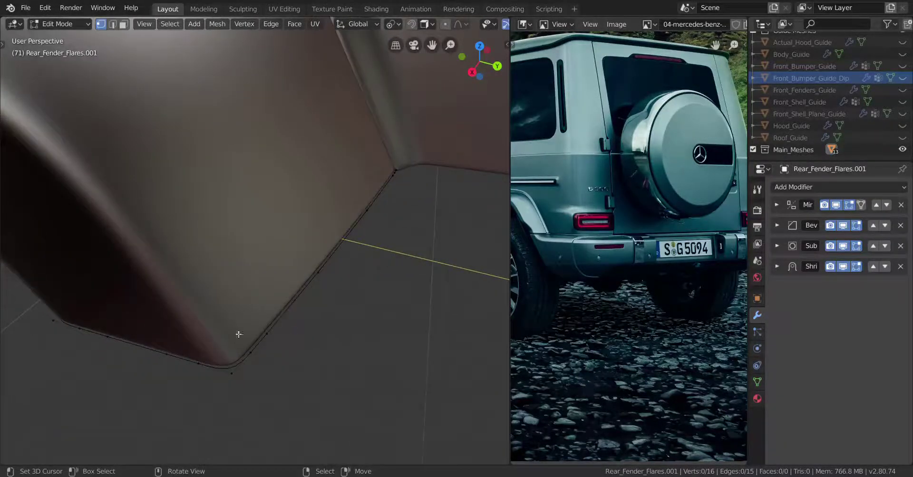
middle_drag(238, 335, 353, 290)
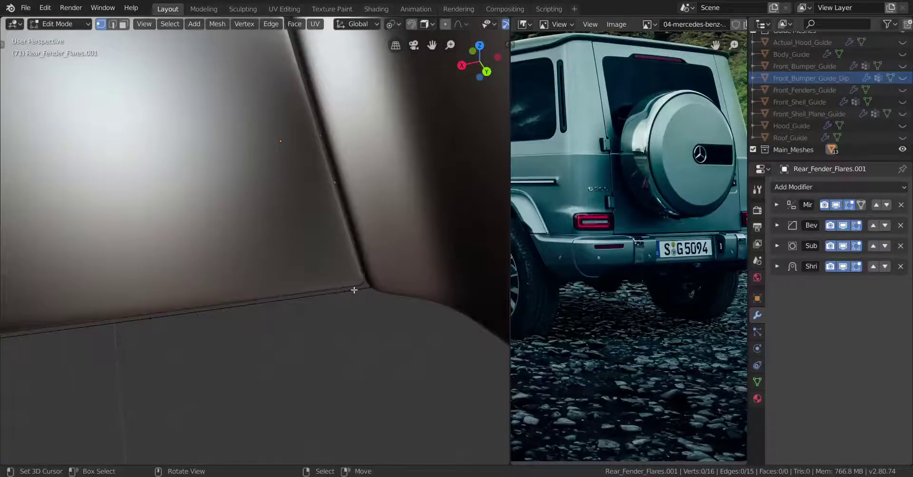
ctrl+click(404, 293)
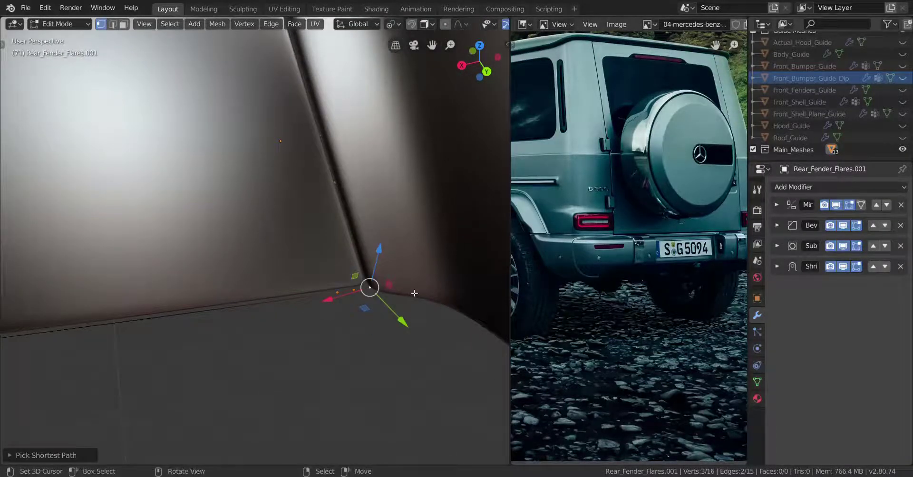
key(alt+n)
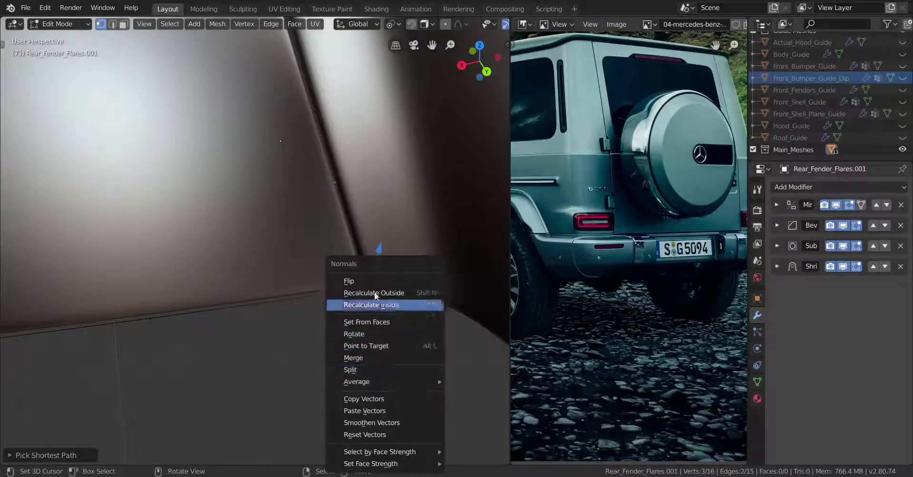
key(m)
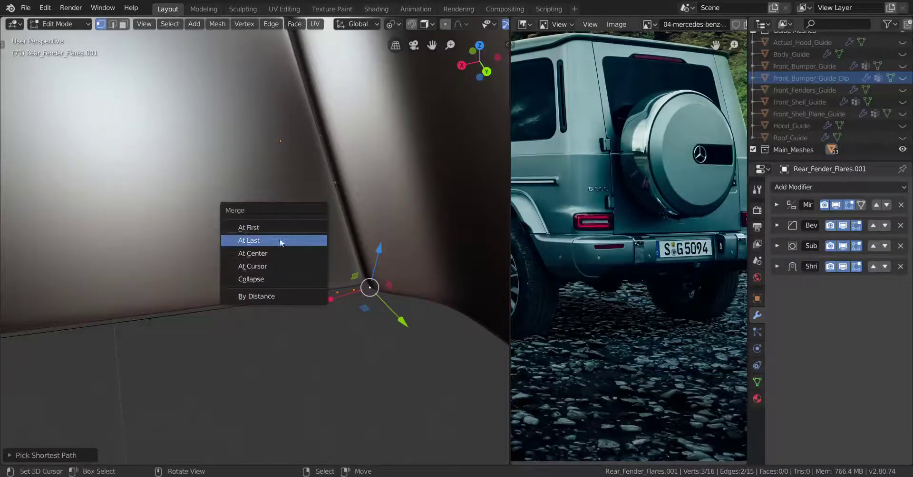
click(280, 241)
Start the Shortcut VUr key display and hide the sidebar again.
key(n)
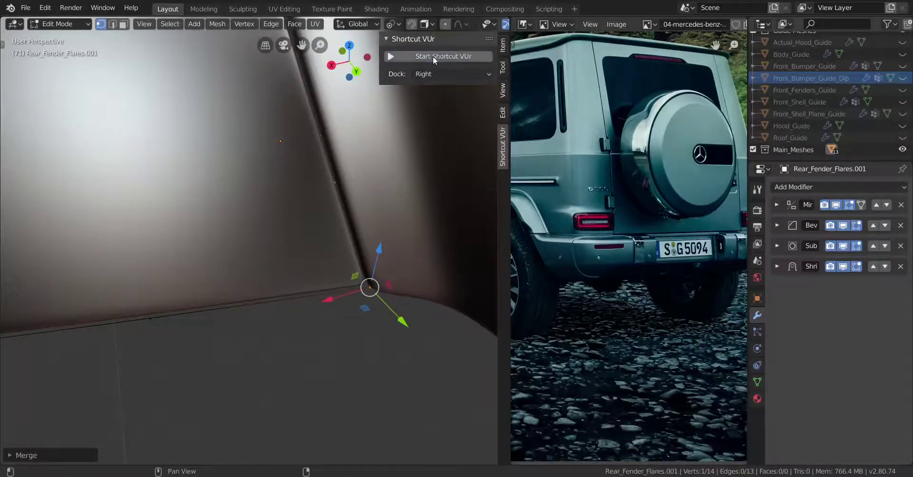
click(433, 56)
key(n)
Switch to mesh editing on Main_Body_Frame and select the edge loop along its underside behind the rear fender.
scroll(285, 248, down, 3)
shift+middle_drag(285, 248, 285, 165)
right_click(376, 243)
middle_drag(374, 243, 333, 272)
scroll(375, 227, down, 4)
key(Tab)
right_click(306, 241)
scroll(283, 248, up, 4)
scroll(222, 244, down, 4)
key(Tab)
scroll(262, 218, up, 2)
scroll(333, 266, up, 2)
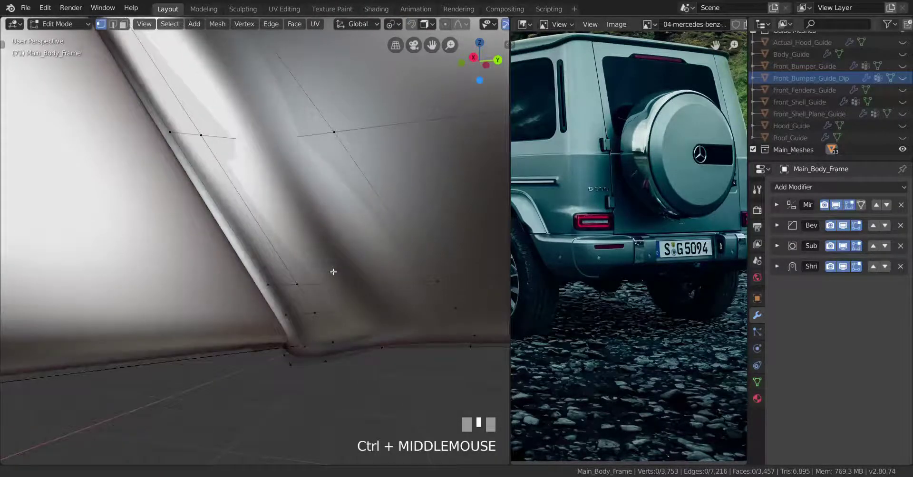
alt+right_click(324, 348)
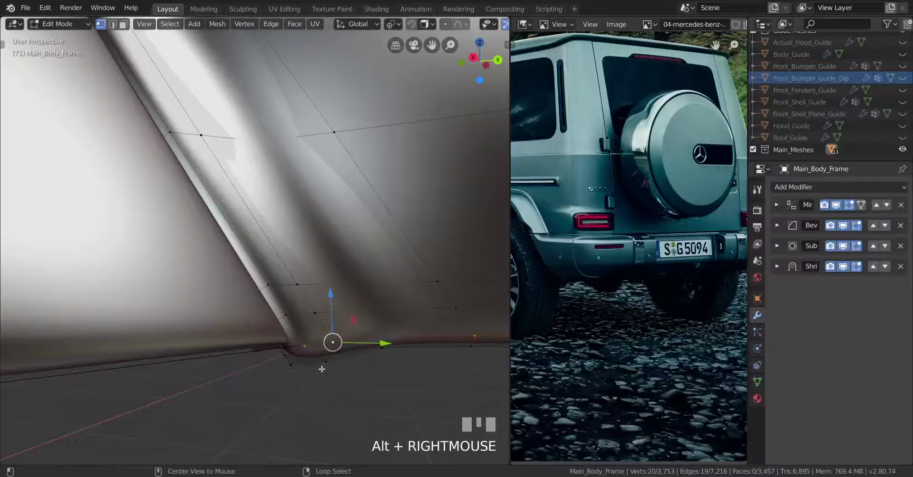
alt+right_click(322, 368)
Examine the rear bumper corner in the reference photo against the lower rear body and fender of the model.
scroll(507, 259, up, 5)
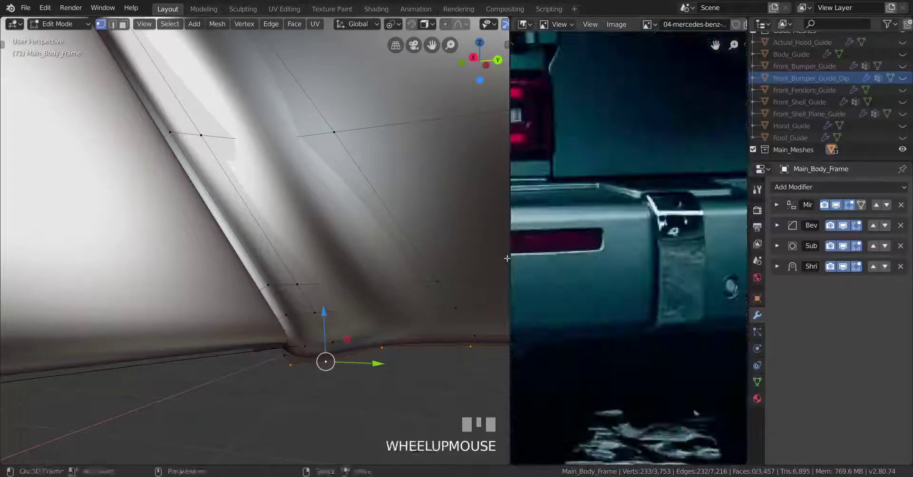
middle_drag(507, 259, 315, 273)
scroll(72, 279, down, 3)
scroll(163, 267, up, 3)
scroll(218, 265, down, 8)
scroll(447, 235, up, 5)
scroll(316, 272, up, 3)
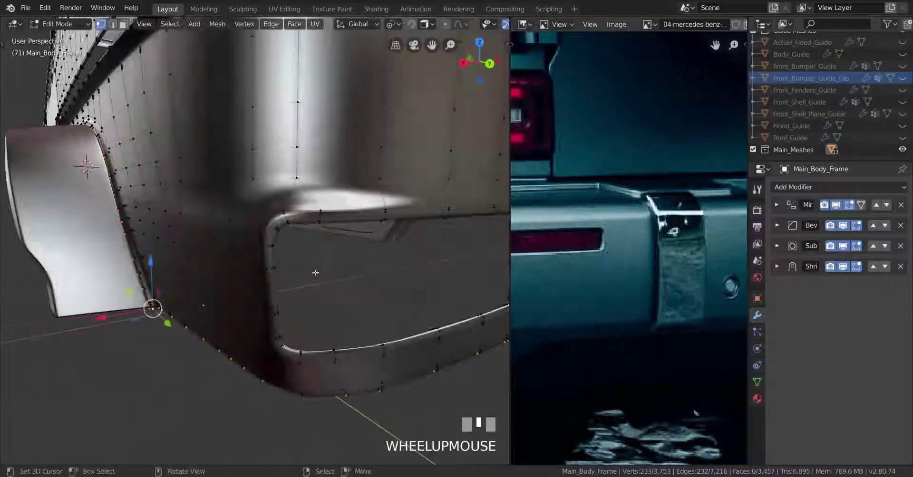
middle_drag(523, 267, 713, 263)
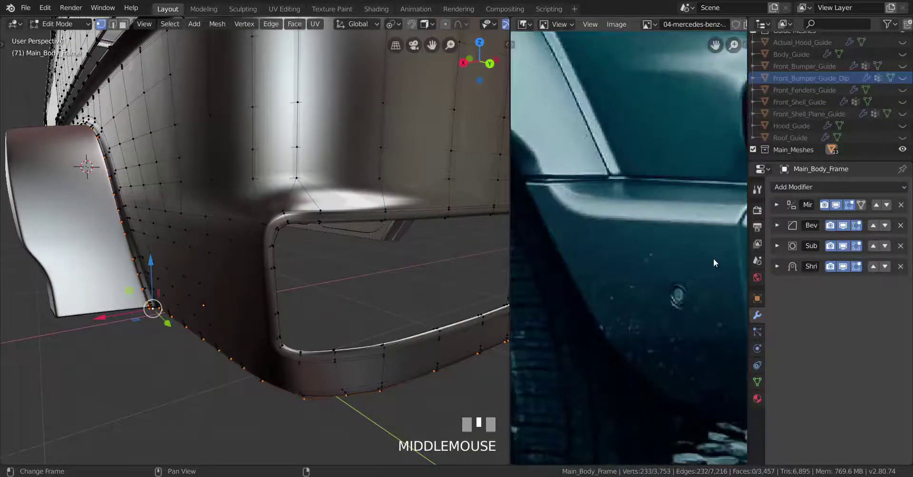
middle_drag(317, 284, 303, 230)
scroll(331, 272, up, 3)
scroll(316, 270, up, 2)
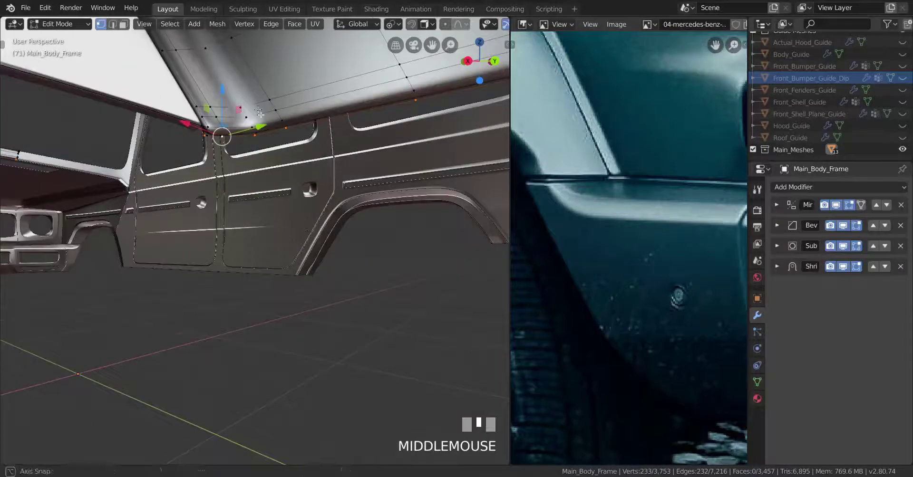
middle_drag(259, 111, 238, 300)
scroll(260, 115, up, 2)
scroll(260, 114, down, 2)
scroll(311, 230, up, 2)
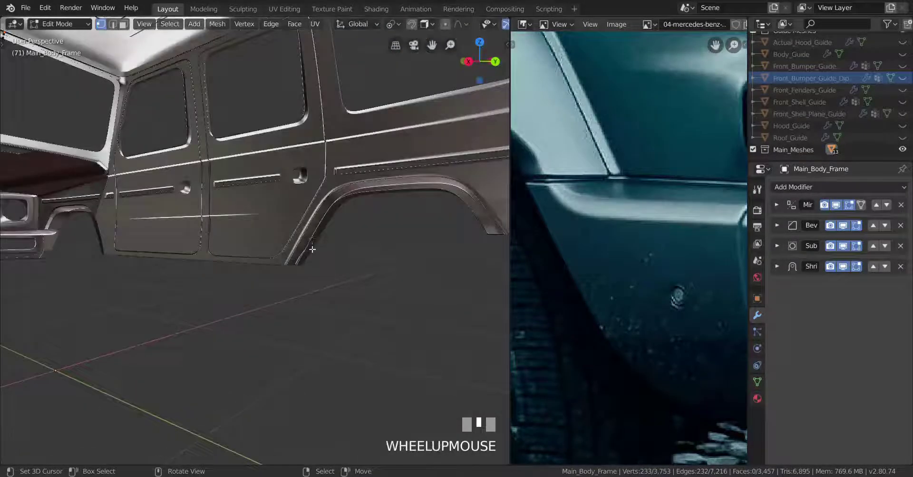
scroll(311, 230, down, 2)
Duplicate the vertex path along Main_Body_Frame's lower rear edge, from fender to tailgate, and separate it into its own object.
right_click(250, 279)
key(KP_Decimal)
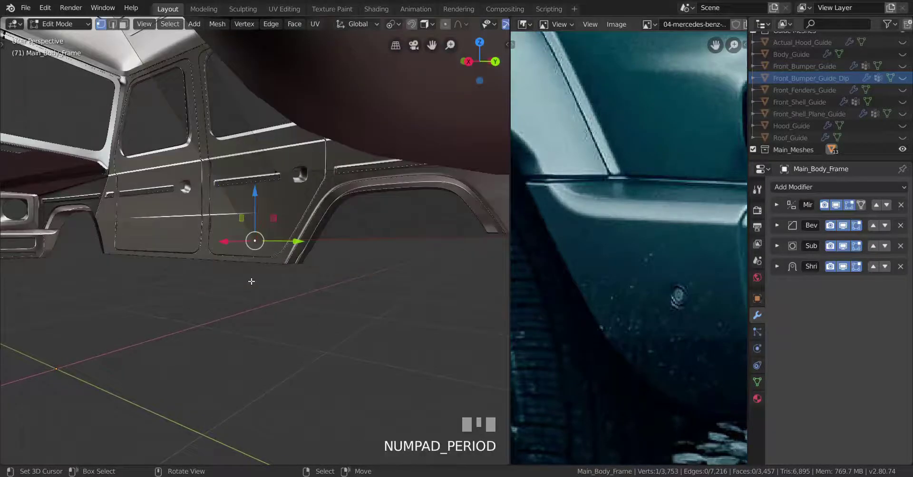
scroll(250, 279, down, 4)
middle_drag(250, 279, 282, 219)
scroll(256, 247, down, 5)
scroll(228, 238, up, 3)
scroll(282, 204, up, 2)
ctrl+right_click(436, 233)
scroll(436, 233, down, 4)
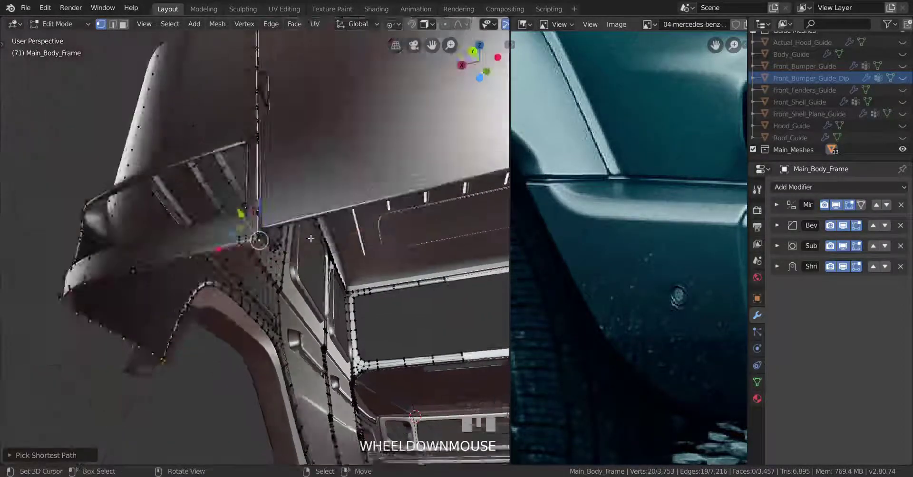
middle_drag(437, 233, 395, 262)
mouse_move(167, 302)
middle_down()
mouse_move(153, 284)
mouse_move(172, 308)
mouse_move(171, 300)
middle_up()
right_click(160, 316)
key(p)
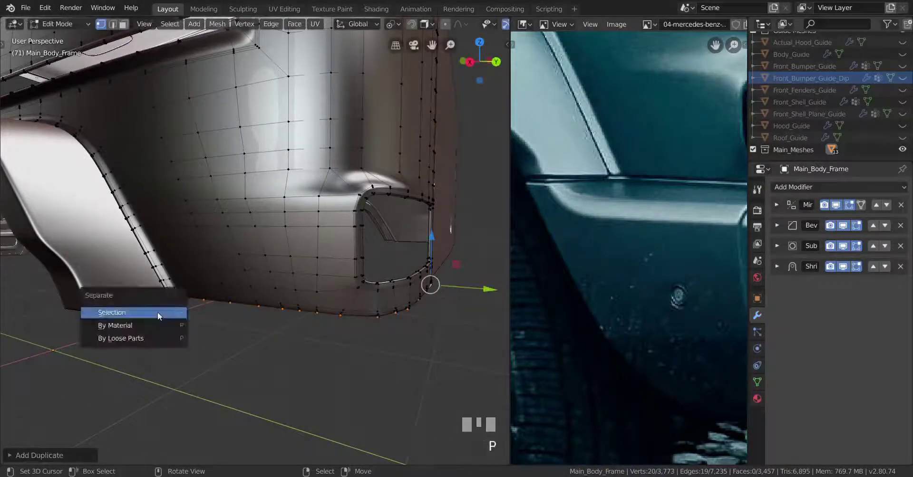
click(160, 316)
key(Tab)
Join the separated body edge strip into Rear_Fender_Flares.001.
scroll(182, 301, up, 4)
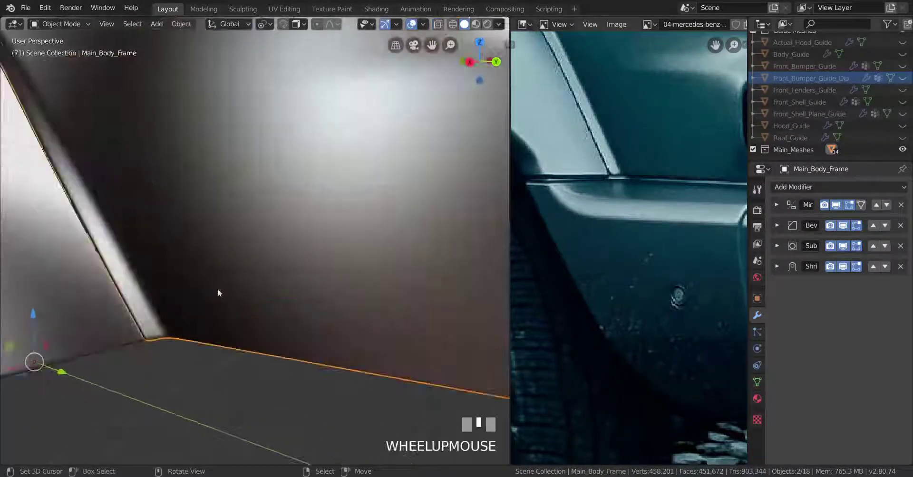
shift+middle_drag(217, 290, 203, 303)
right_click(200, 319)
shift+right_click(147, 330)
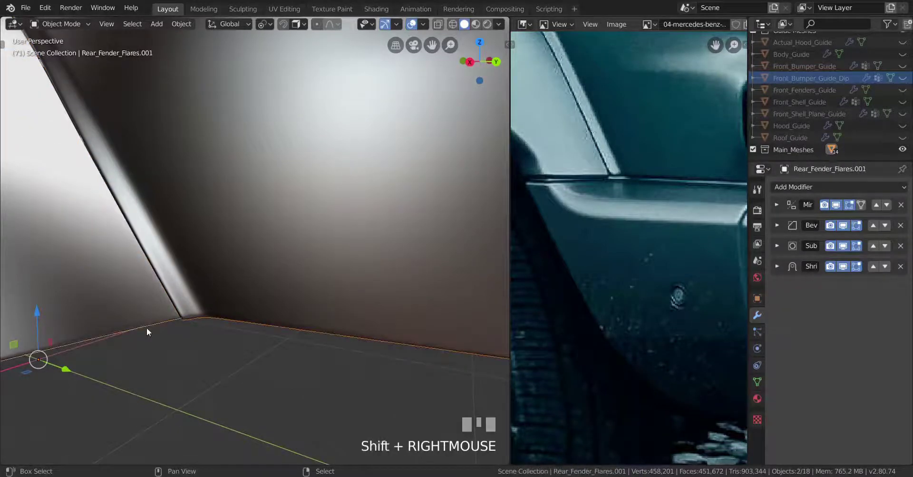
key(ctrl+j)
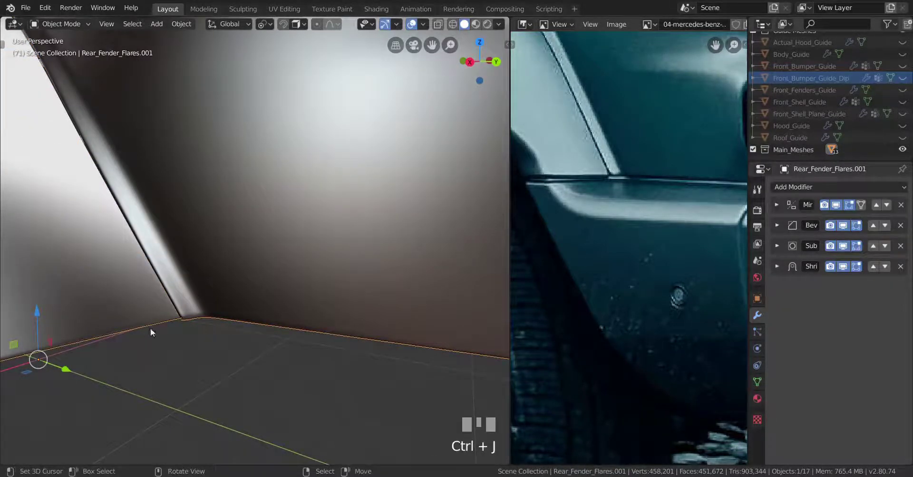
Select the bottom vertex rows of the tailgate mesh Body_Guide.001 in wireframe back view and move them down along Z.
middle_drag(150, 328, 235, 278)
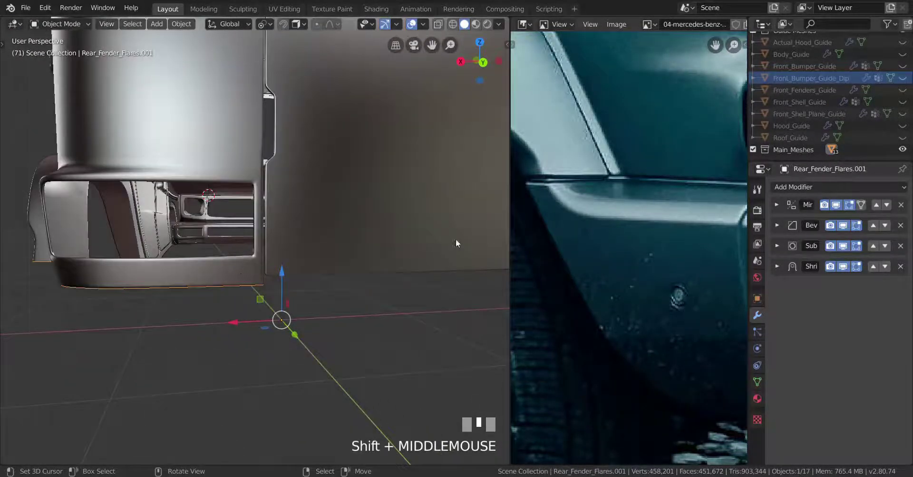
right_click(413, 242)
key(Tab)
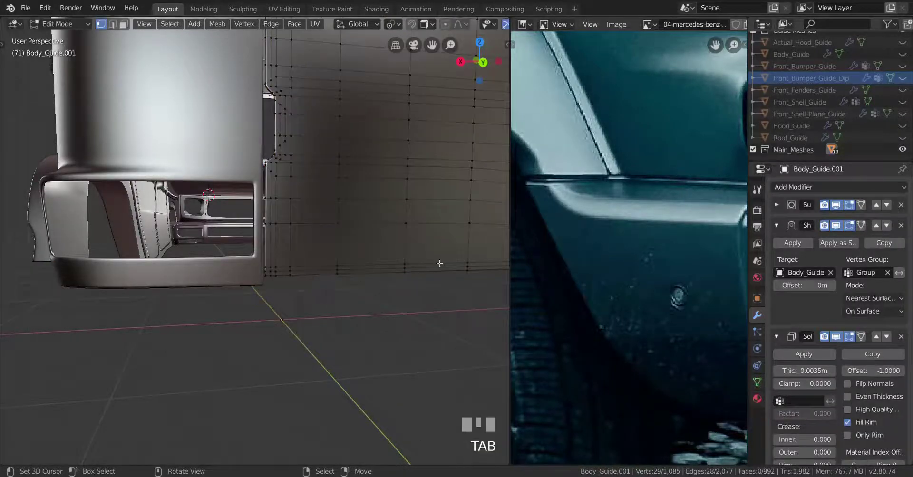
shift+middle_drag(356, 260, 288, 252)
scroll(245, 258, down, 5)
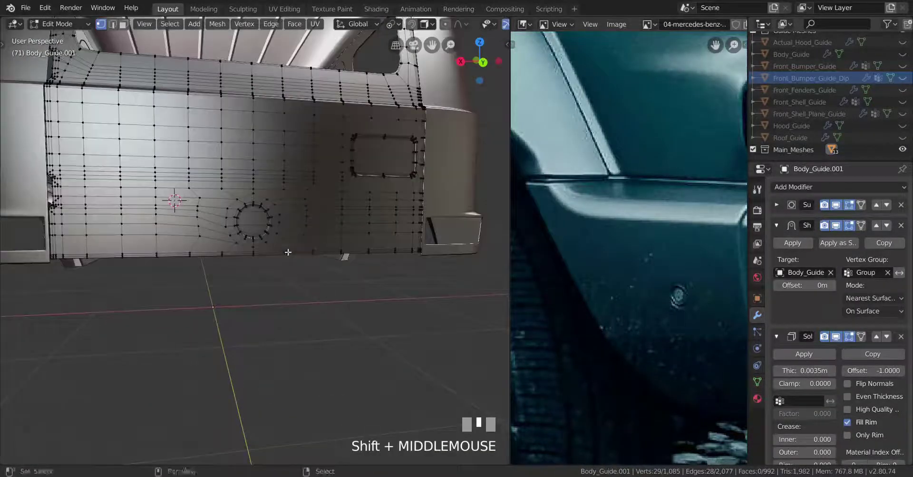
key(ctrl+KP_1)
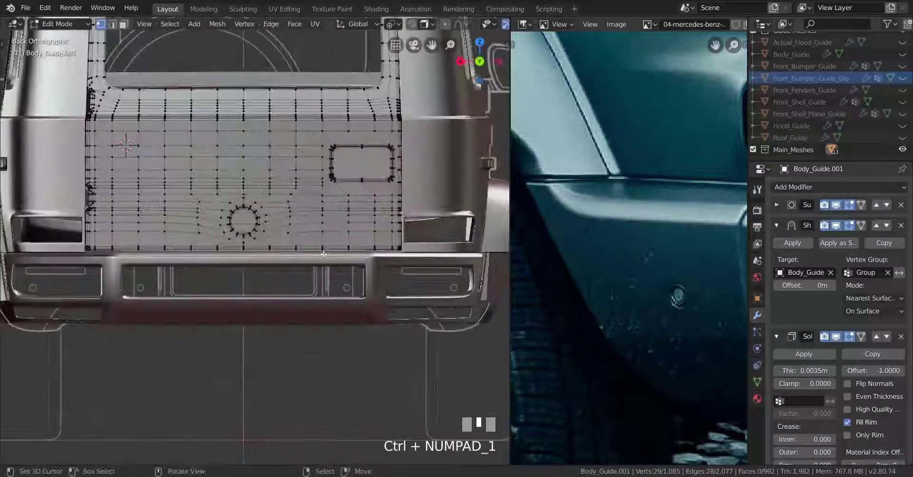
shift+middle_drag(344, 234, 379, 248)
key(z)
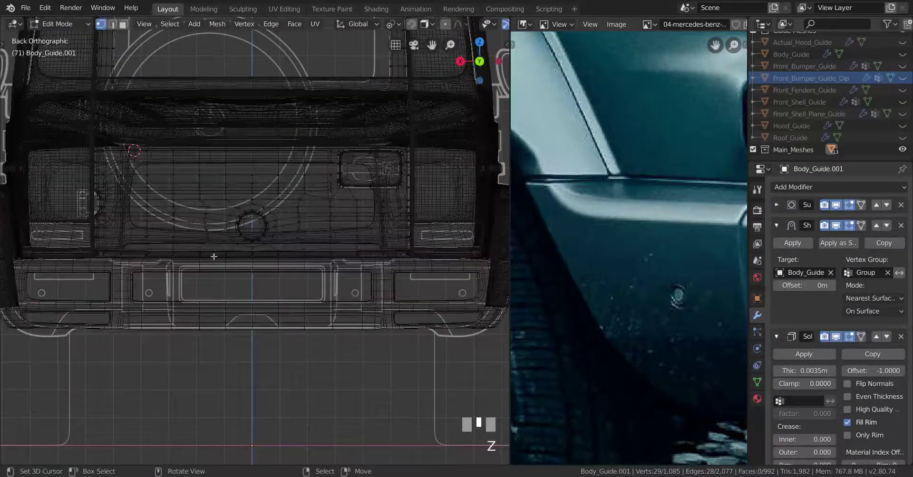
key(a)
key(a)
key(a)
key(a)
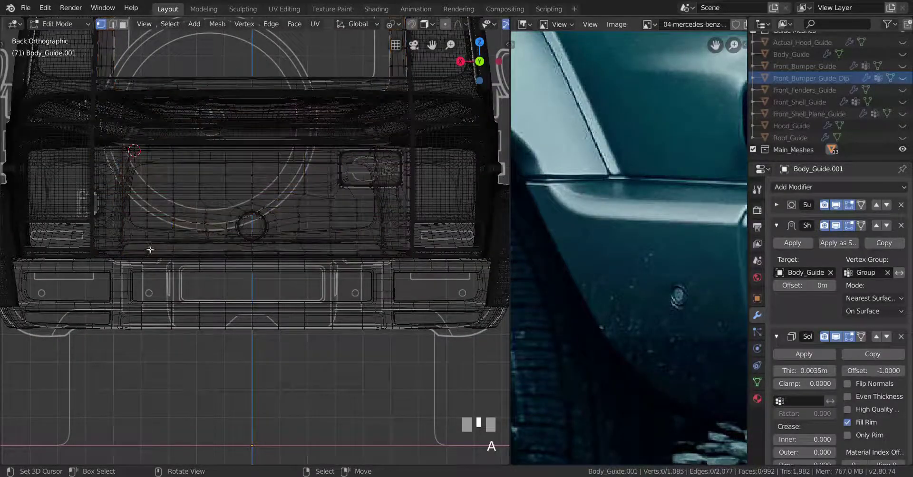
drag(83, 249, 506, 361)
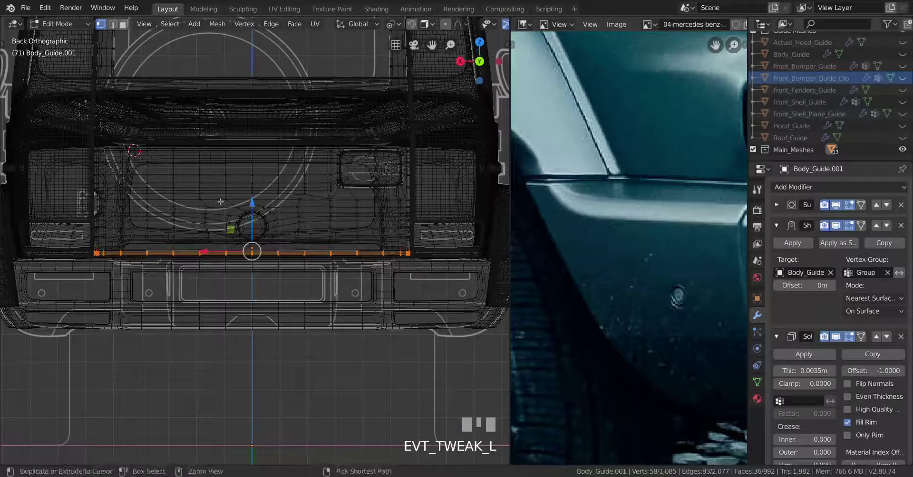
ctrl+drag(214, 196, 262, 227)
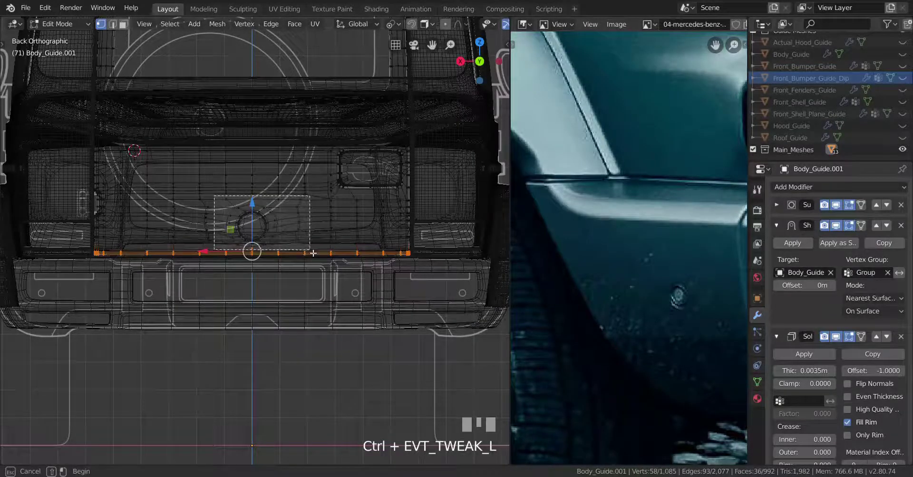
ctrl+drag(313, 253, 313, 253)
scroll(313, 253, up, 2)
shift+middle_drag(208, 260, 361, 255)
key(z)
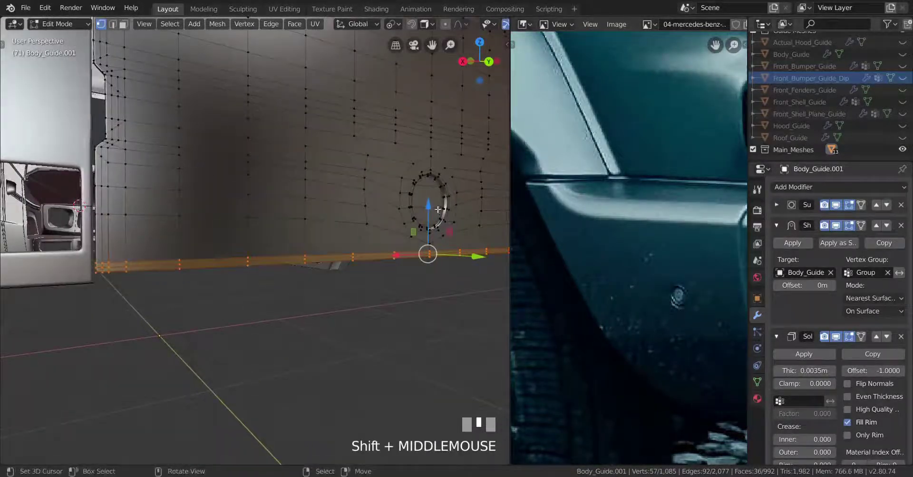
drag(437, 210, 439, 257)
Compare the tailgate's lower edge with the rear bumper in the reference photo.
scroll(428, 257, up, 4)
shift+middle_drag(428, 257, 308, 243)
scroll(705, 178, down, 7)
middle_drag(704, 190, 645, 203)
scroll(644, 203, up, 2)
scroll(644, 203, up, 2)
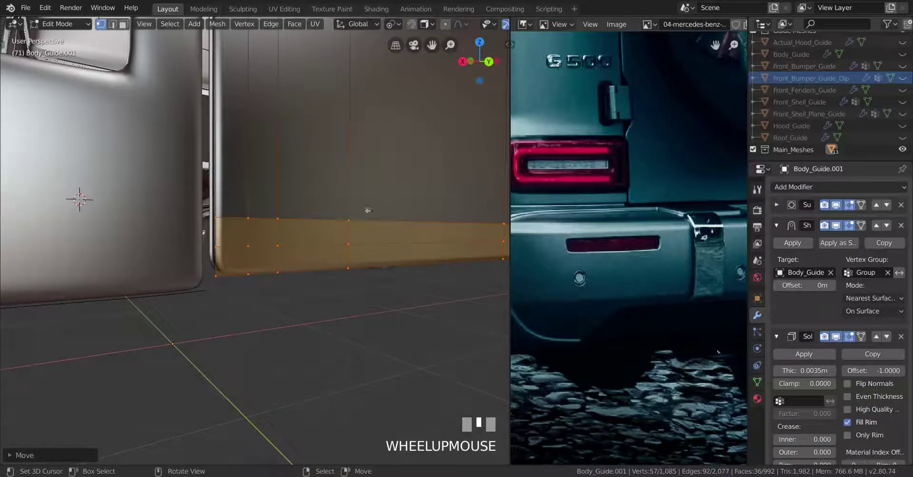
Move the selected bottom vertex rows of the tailgate slightly further down along Z to match the reference photo.
middle_drag(656, 205, 642, 197)
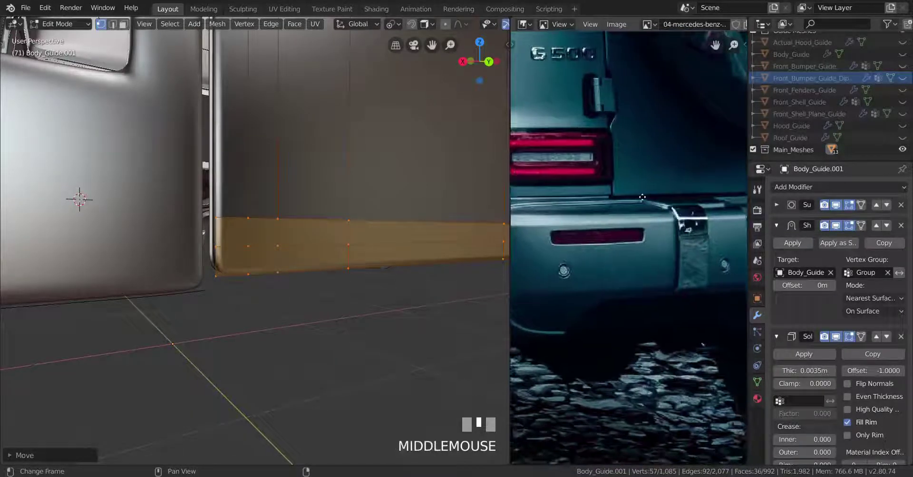
key(g)
key(z)
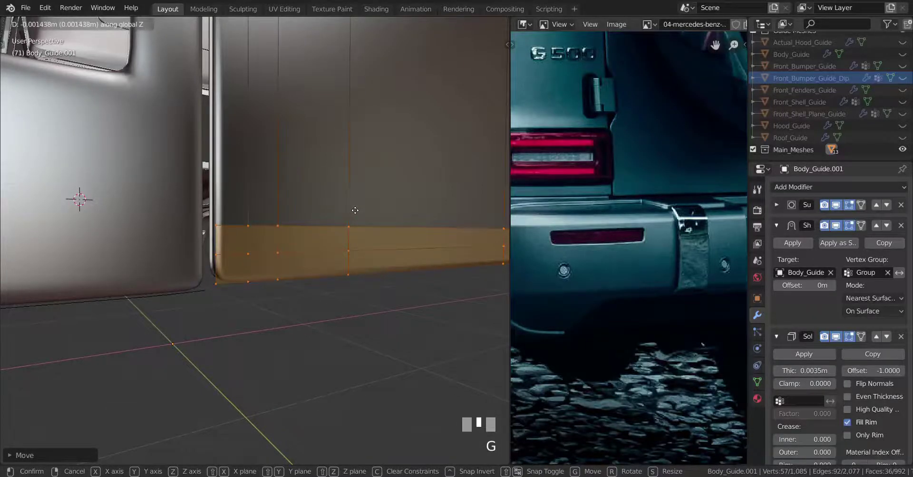
shift+click(354, 210)
middle_drag(355, 210, 281, 234)
scroll(228, 230, down, 3)
scroll(621, 219, up, 4)
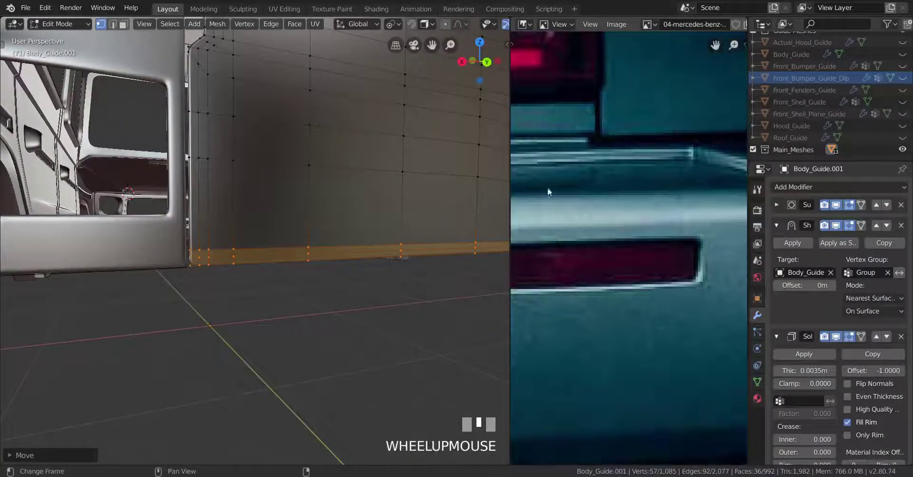
Try to duplicate the edge loop running along the tailgate's lower edge.
middle_drag(333, 223, 270, 214)
scroll(431, 320, up, 4)
scroll(271, 239, up, 3)
key(Tab)
key(Tab)
scroll(304, 209, up, 3)
alt+right_click(285, 190)
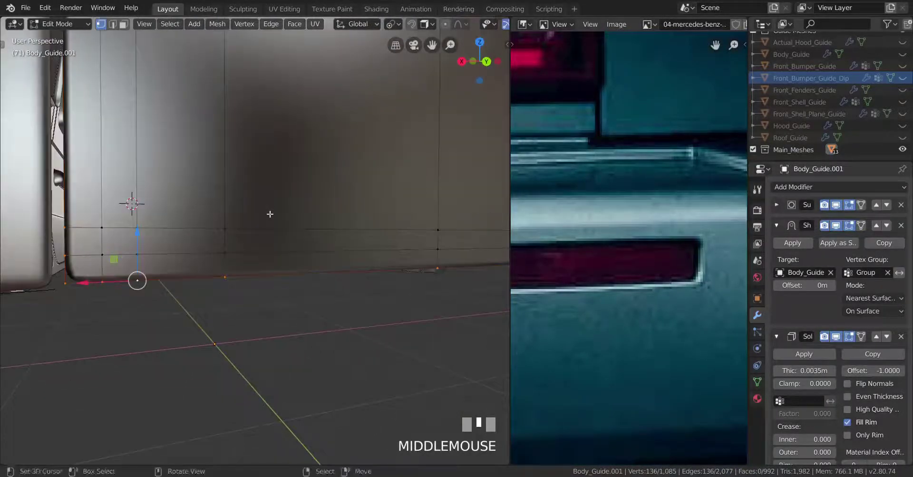
key(shift+d)
right_click(264, 226)
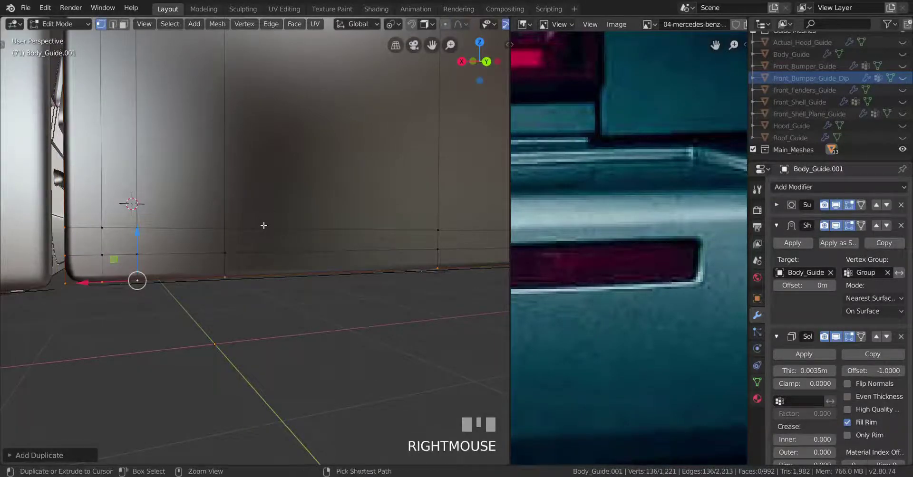
key(ctrl+z)
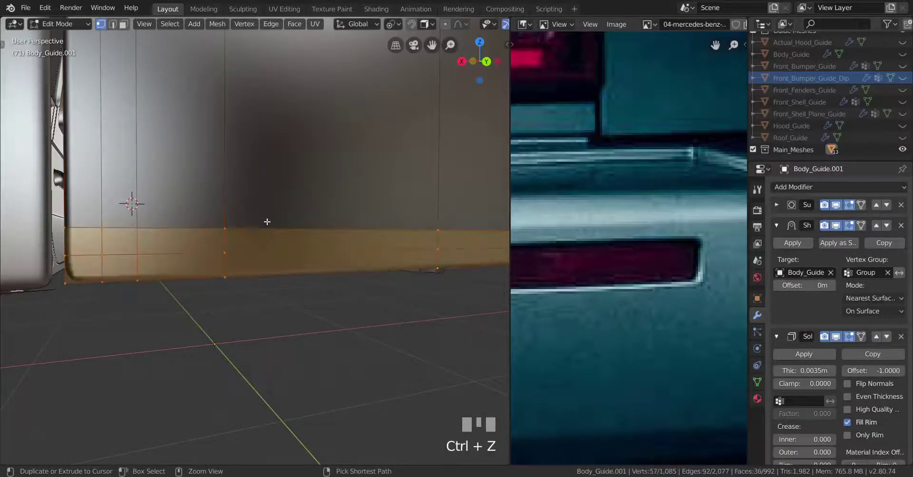
Duplicate the vertex path along the tailgate's lower edge, from its outer corner towards the middle, and separate it into its own object.
right_click(67, 286)
shift+middle_drag(67, 286, 370, 239)
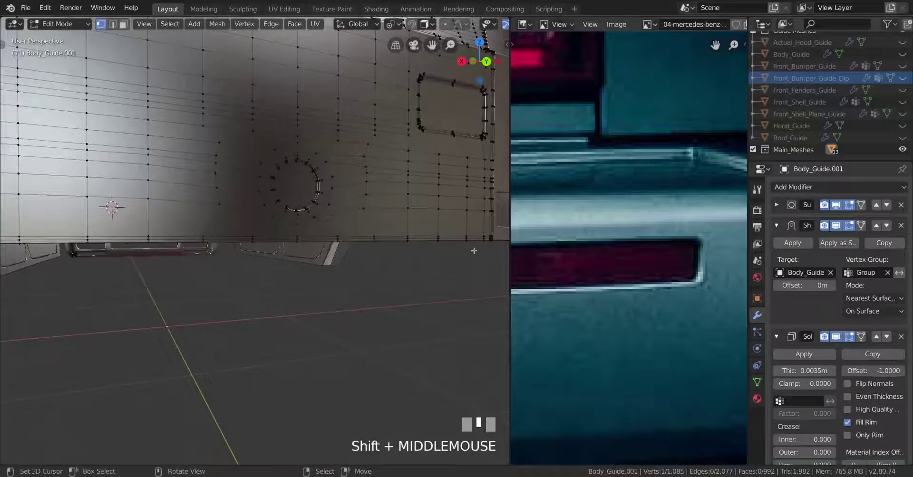
mouse_move(474, 251)
middle_down()
mouse_move(305, 254)
mouse_move(475, 240)
middle_up()
scroll(297, 255, up, 5)
ctrl+right_click(286, 260)
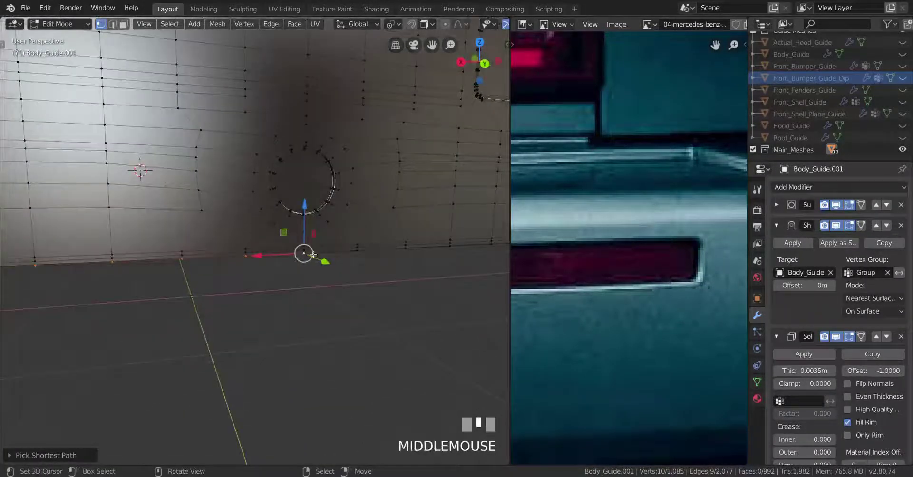
scroll(476, 241, down, 3)
scroll(304, 248, up, 4)
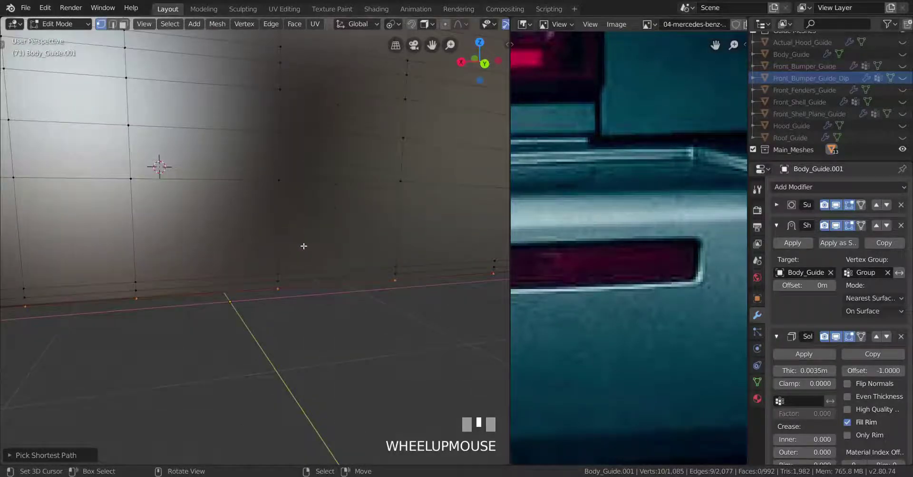
scroll(337, 241, down, 1)
shift+middle_drag(336, 241, 339, 241)
key(shift+s)
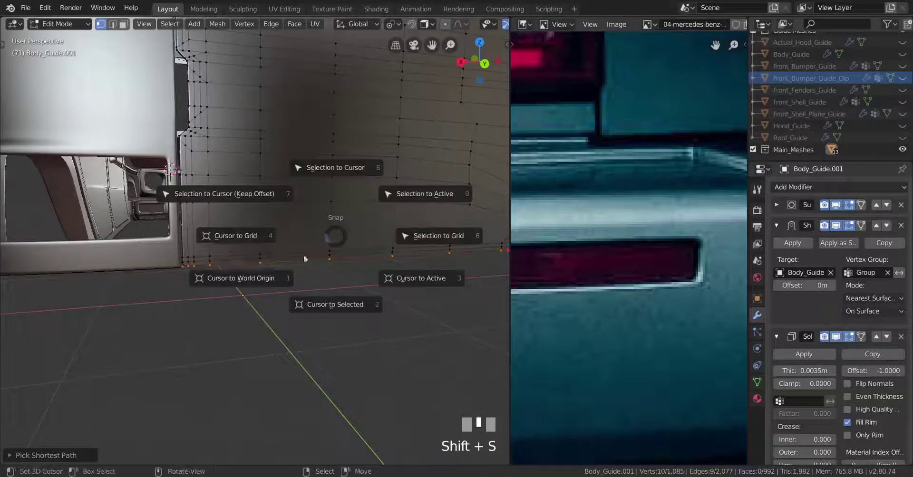
right_click(338, 250)
key(shift+d)
right_click(328, 267)
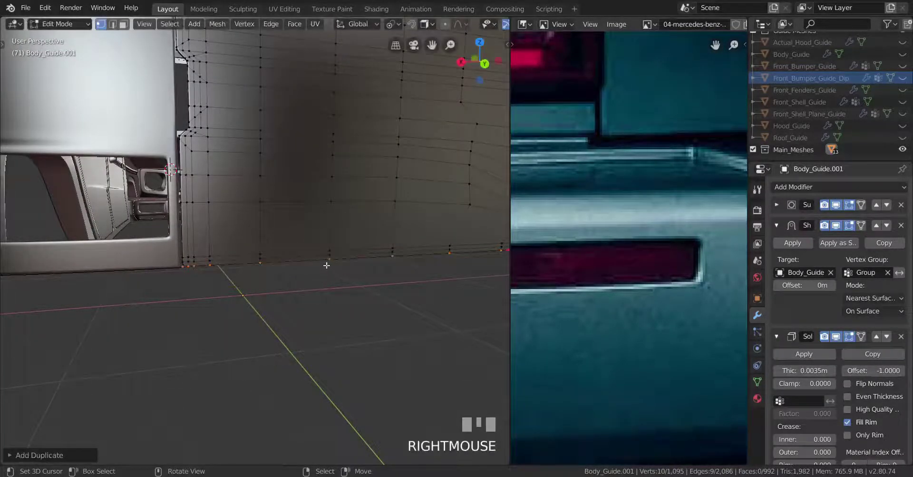
key(p)
click(322, 261)
key(Tab)
Join the separated tailgate edge strip into Rear_Fender_Flares.001.
right_click(175, 270)
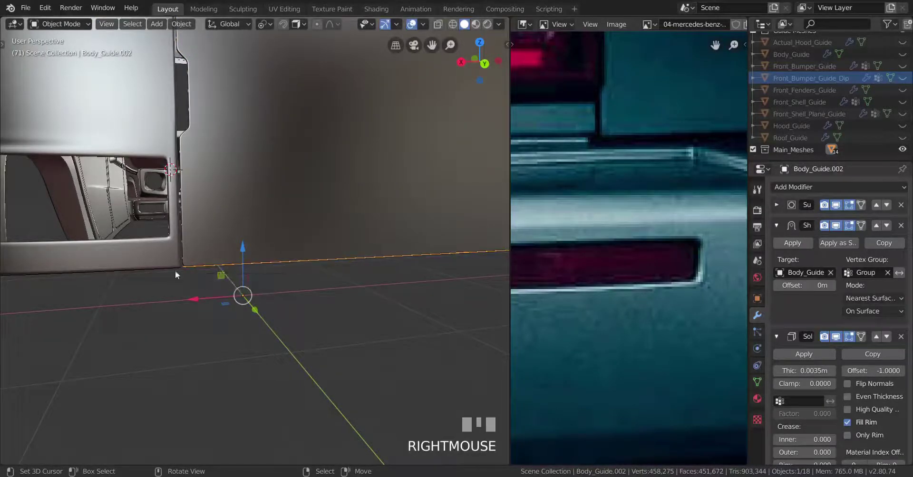
shift+right_click(173, 270)
scroll(164, 272, up, 3)
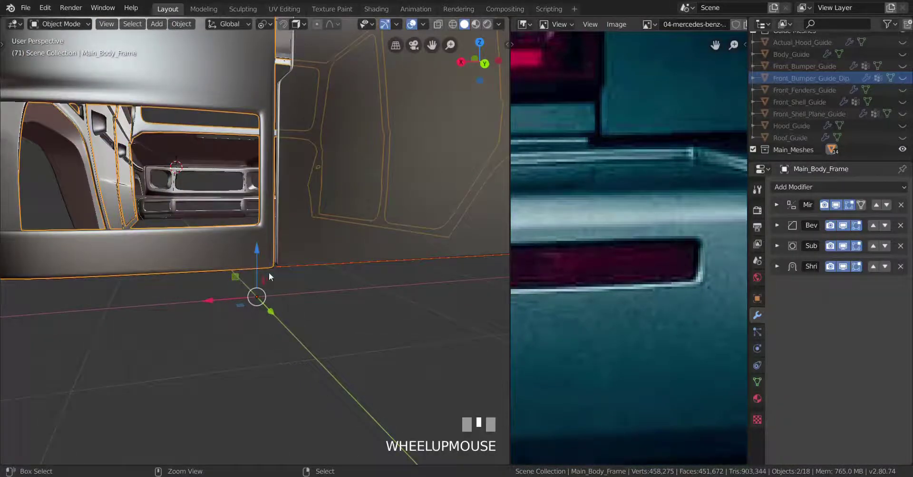
key(ctrl+z)
scroll(270, 267, up, 4)
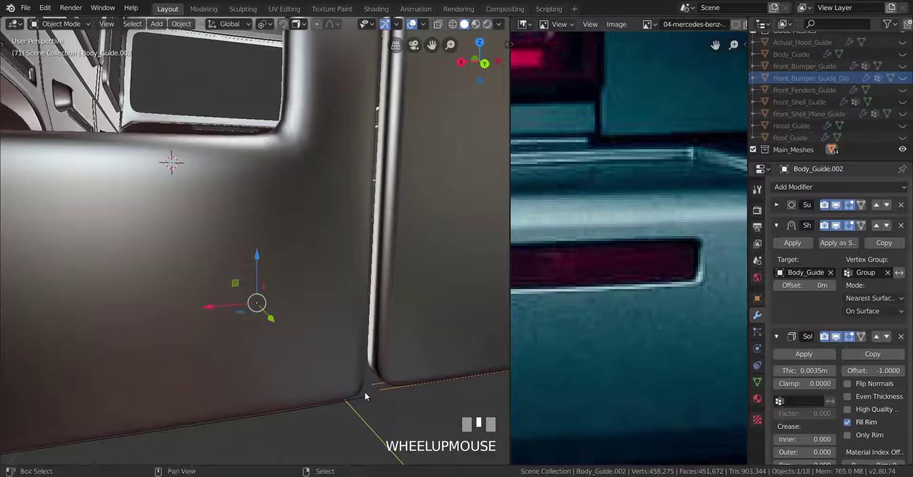
shift+right_click(365, 393)
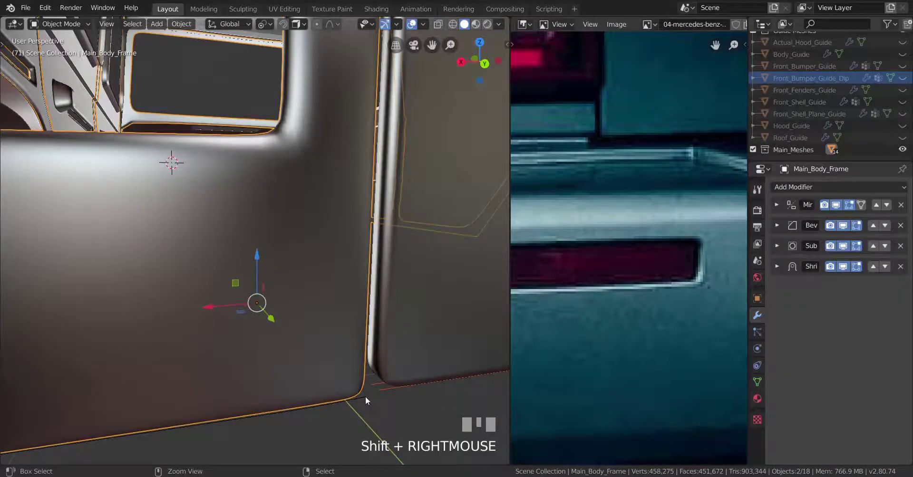
shift+right_click(365, 397)
shift+right_click(364, 397)
scroll(323, 373, down, 4)
scroll(318, 362, up, 3)
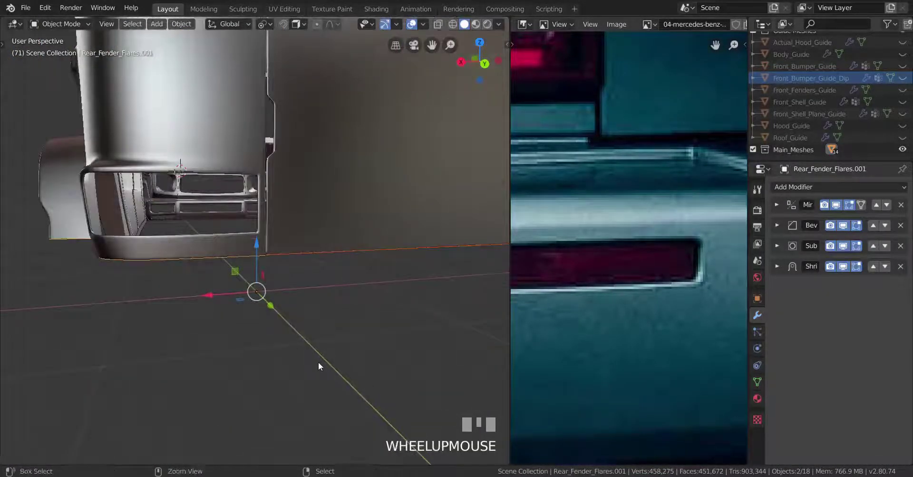
key(ctrl+j)
Remove the Bevel and Shrinkwrap modifiers from Rear_Fender_Flares.001 and open its mesh for editing.
scroll(294, 358, up, 4)
middle_drag(280, 359, 338, 338)
scroll(300, 349, down, 3)
scroll(379, 303, down, 3)
middle_drag(379, 303, 409, 290)
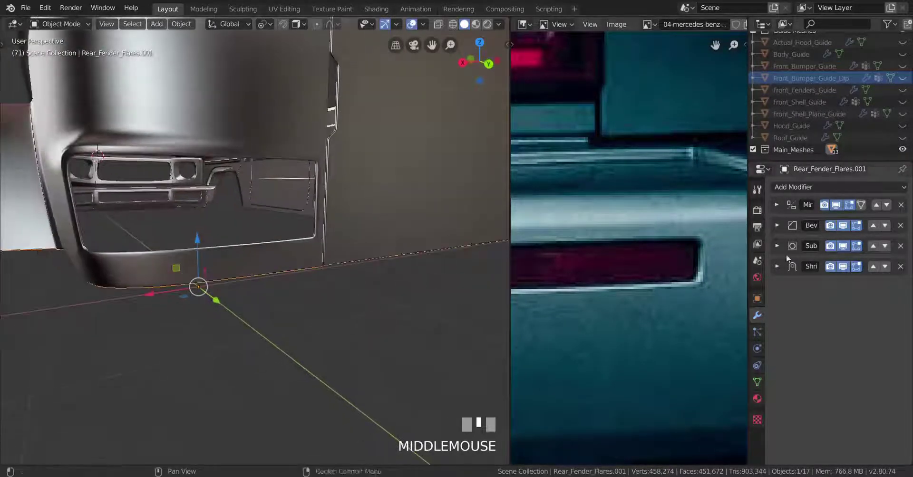
click(900, 225)
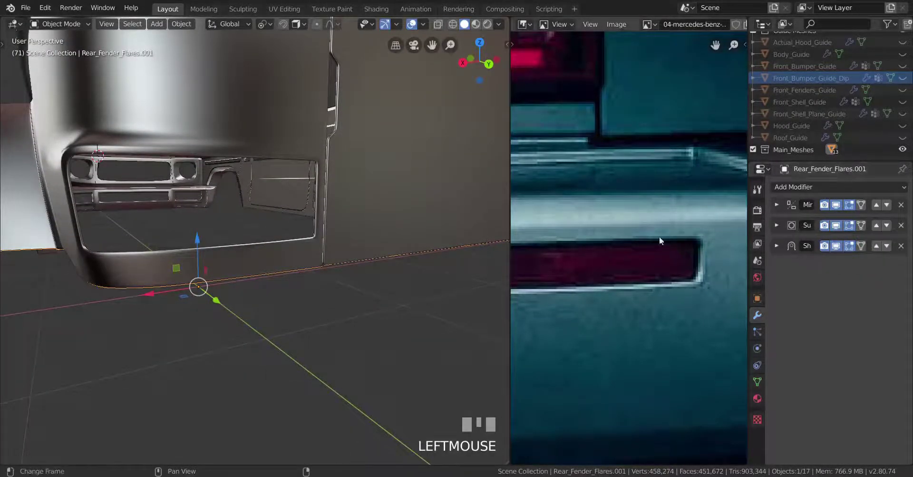
click(900, 246)
middle_drag(268, 243, 354, 238)
key(Tab)
scroll(380, 240, up, 2)
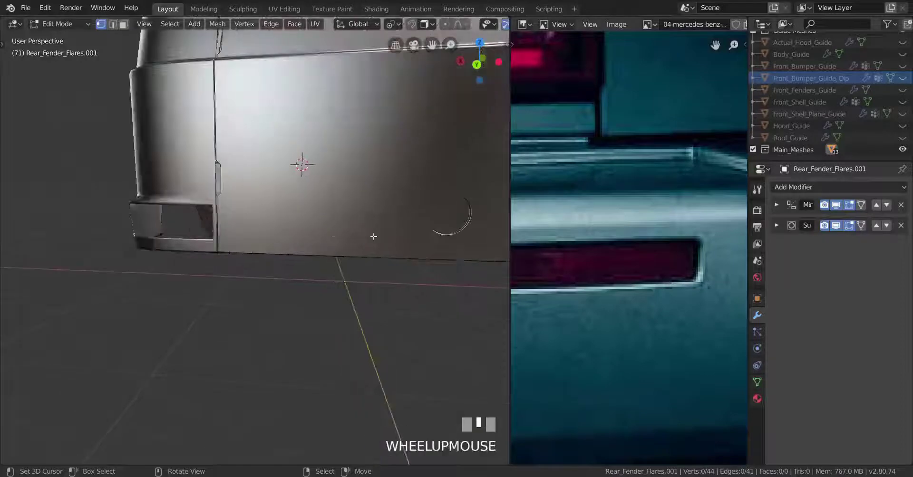
key(Tab)
key(Tab)
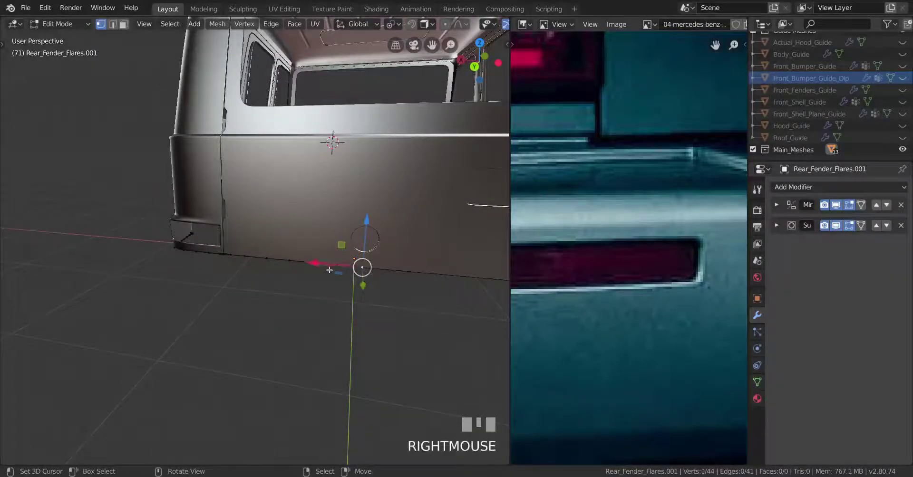
Flatten the tailgate edge strip along Y onto the adjacent end vertex of the body edge strip.
mouse_move(327, 264)
mouse_down()
mouse_move(224, 271)
mouse_move(326, 259)
mouse_up()
right_click(326, 259)
middle_drag(285, 264, 315, 294)
scroll(343, 253, up, 3)
alt+right_click(317, 392)
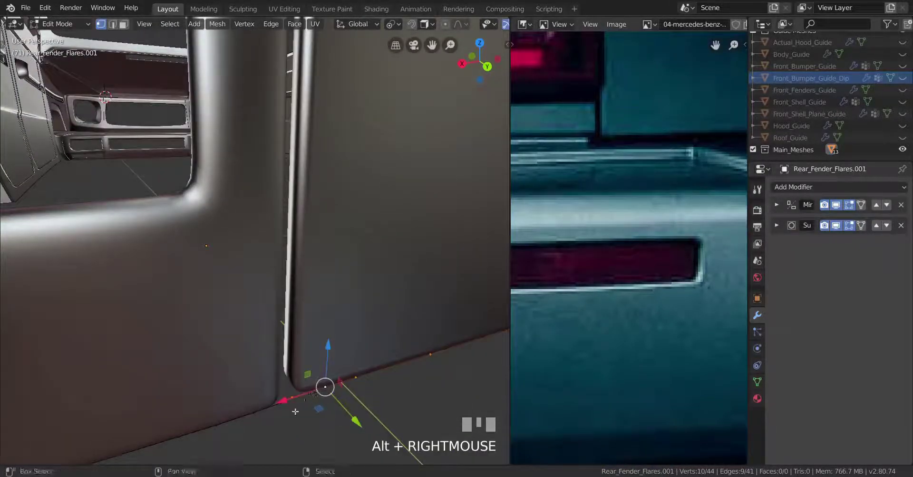
alt+right_click(272, 413)
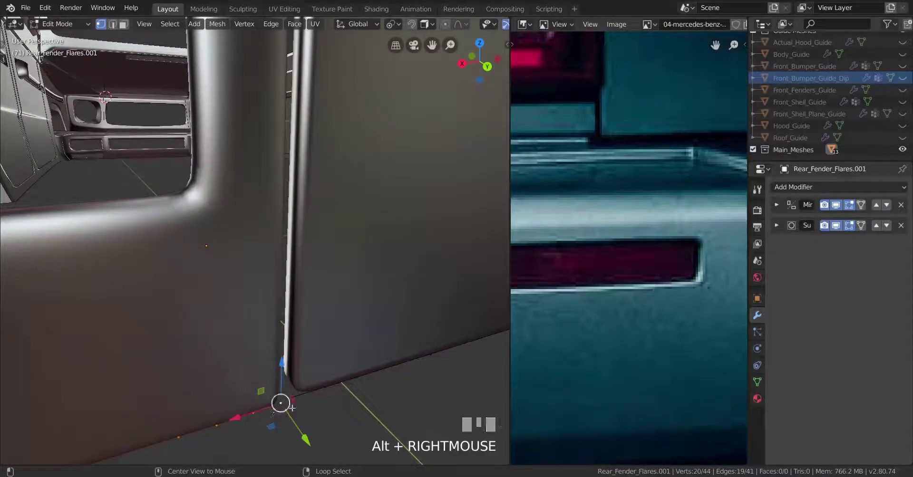
scroll(238, 392, down, 8)
mouse_move(238, 391)
shift+middle_down()
mouse_move(351, 387)
mouse_move(236, 389)
shift+middle_up()
scroll(236, 389, up, 5)
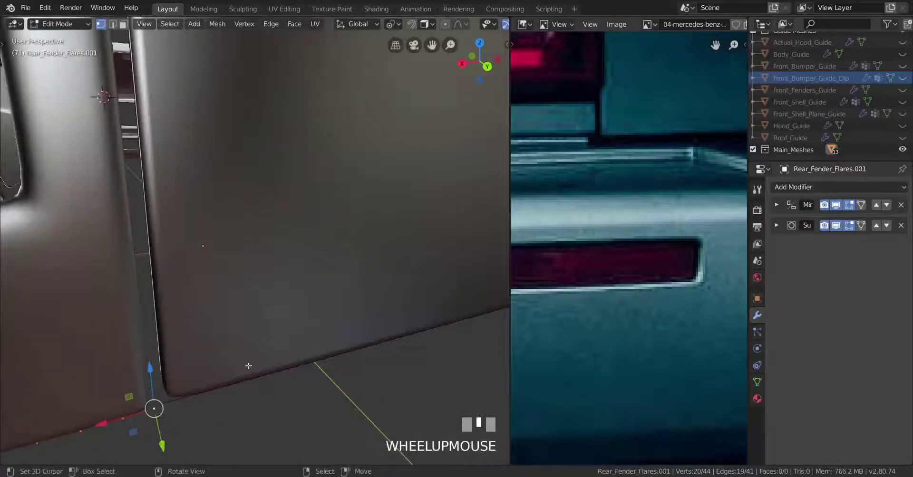
alt+right_click(193, 406)
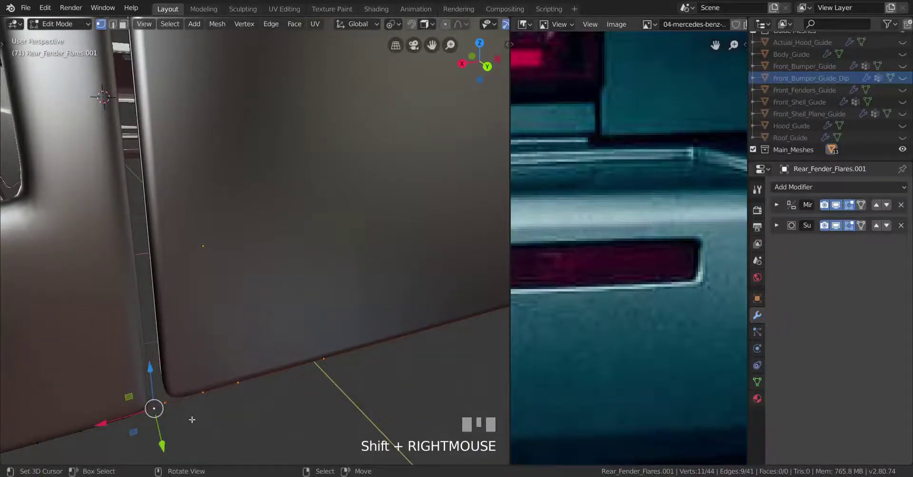
key(s)
key(y)
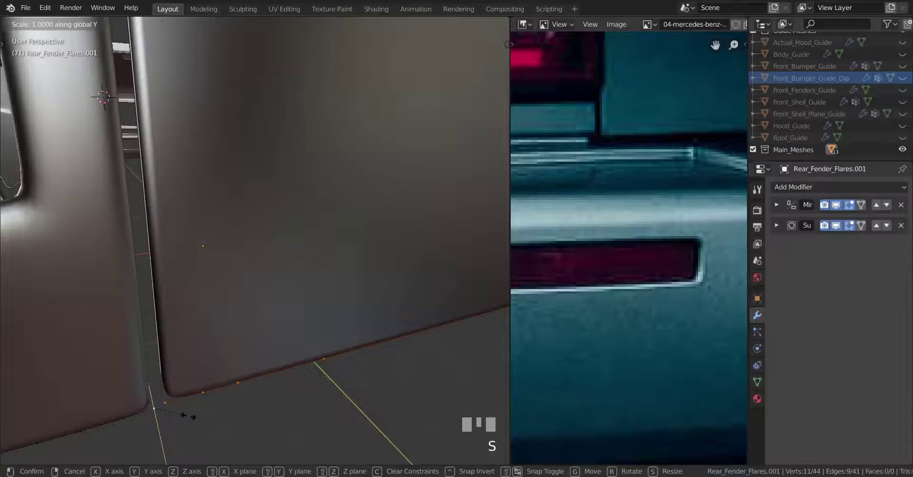
key(Return)
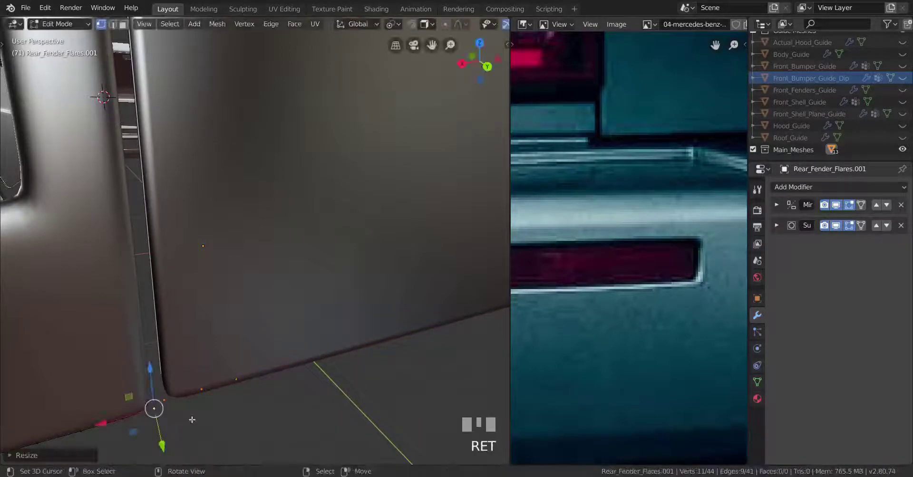
Flatten the tailgate edge strip along Z to level it with the body strip's end vertex.
middle_drag(192, 420, 235, 414)
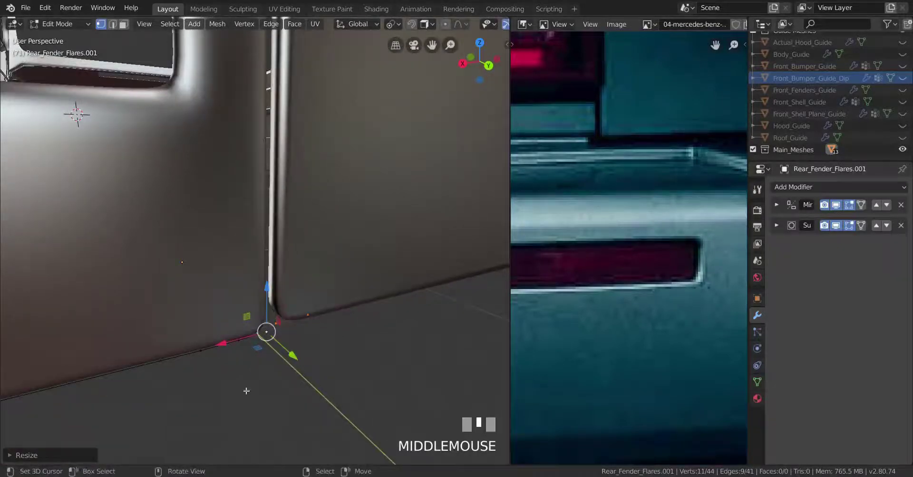
right_click(276, 328)
key(KP_Decimal)
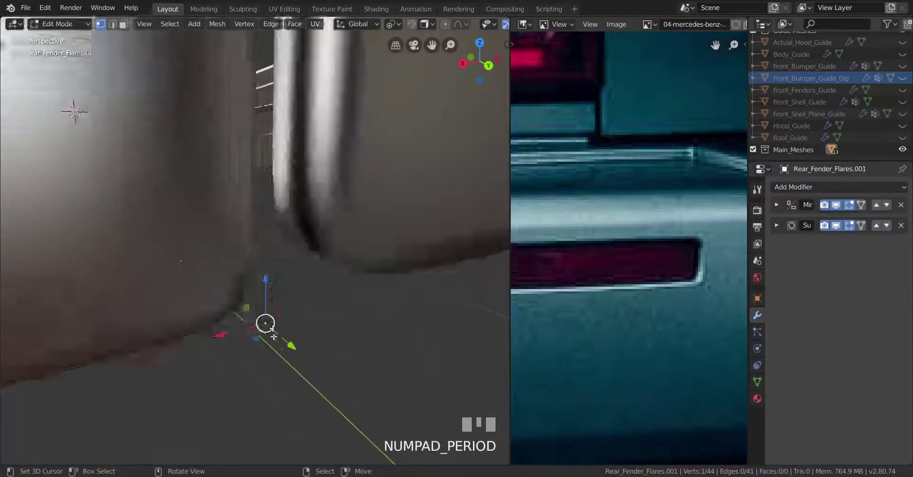
scroll(271, 336, down, 3)
middle_drag(322, 287, 256, 258)
alt+right_click(312, 241)
middle_drag(327, 283, 310, 271)
key(s)
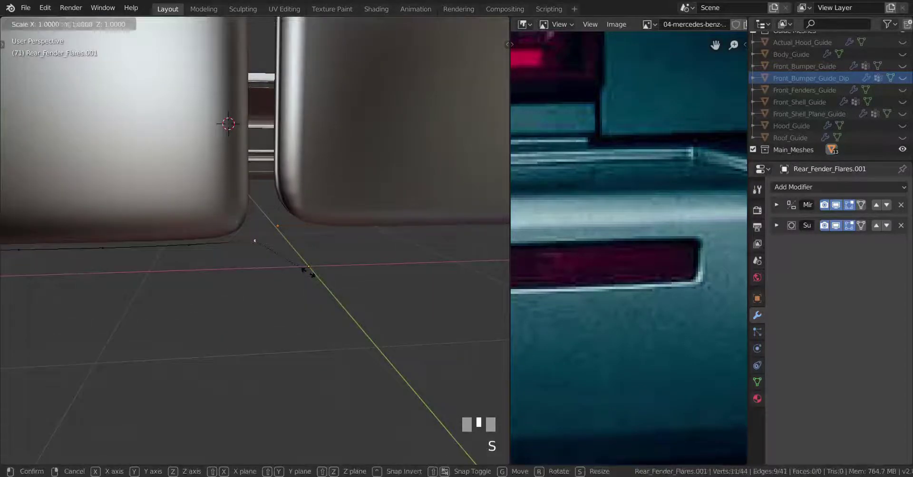
key(z)
key(Return)
Flatten the fender flare edge strip along Z, level with the body strip's end vertex at the fender corner.
scroll(286, 266, down, 3)
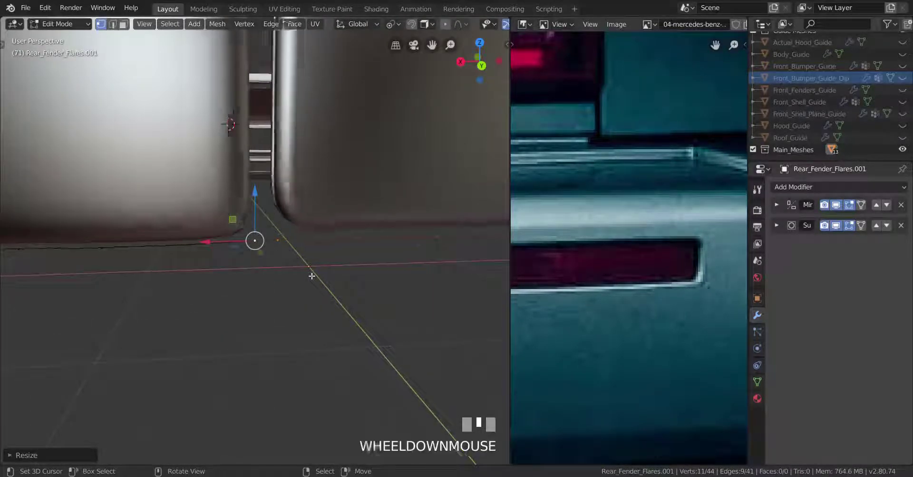
middle_drag(285, 267, 261, 263)
scroll(261, 263, down, 2)
scroll(372, 271, up, 4)
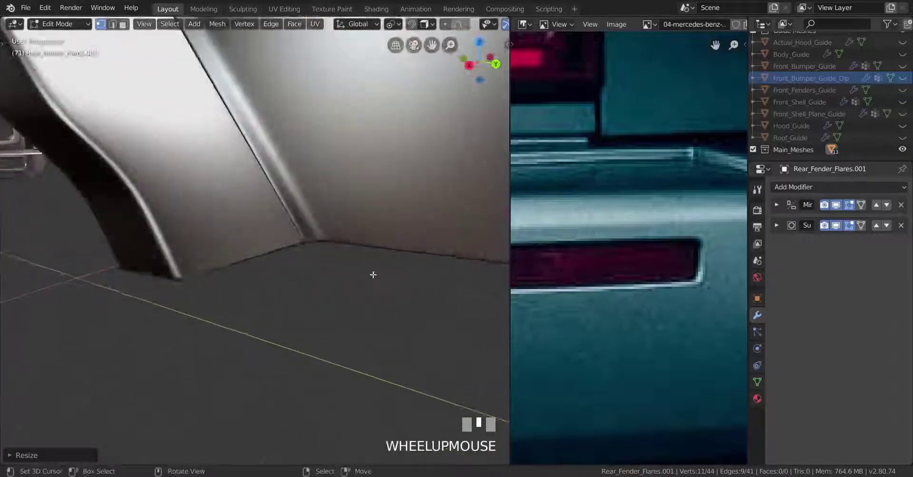
middle_drag(363, 271, 310, 258)
alt+right_click(316, 250)
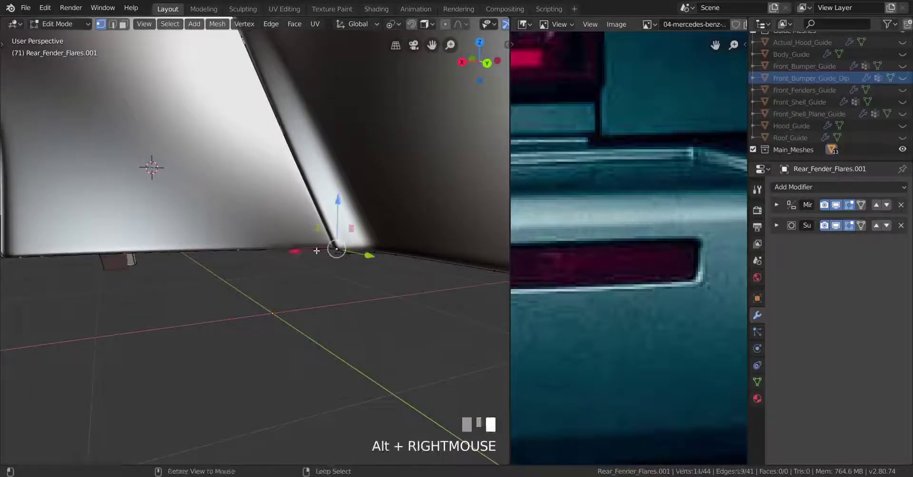
key(s)
key(z)
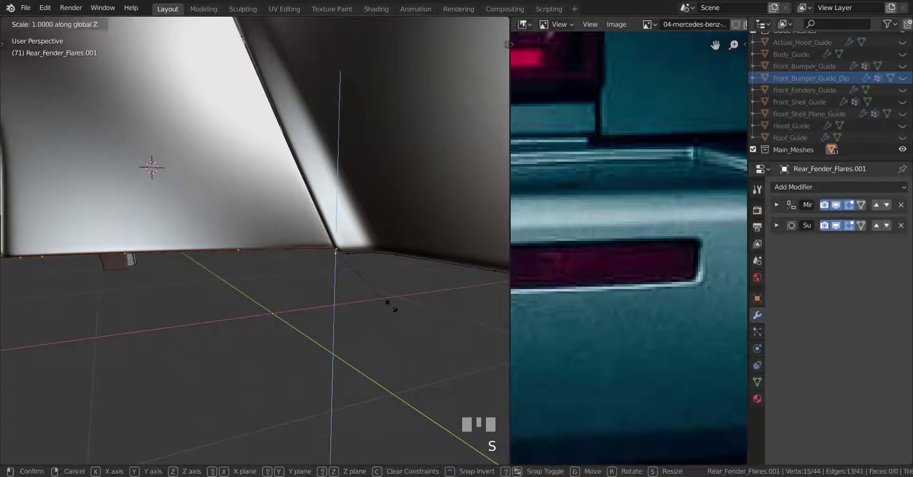
key(Return)
scroll(302, 307, down, 1)
middle_drag(302, 308, 351, 312)
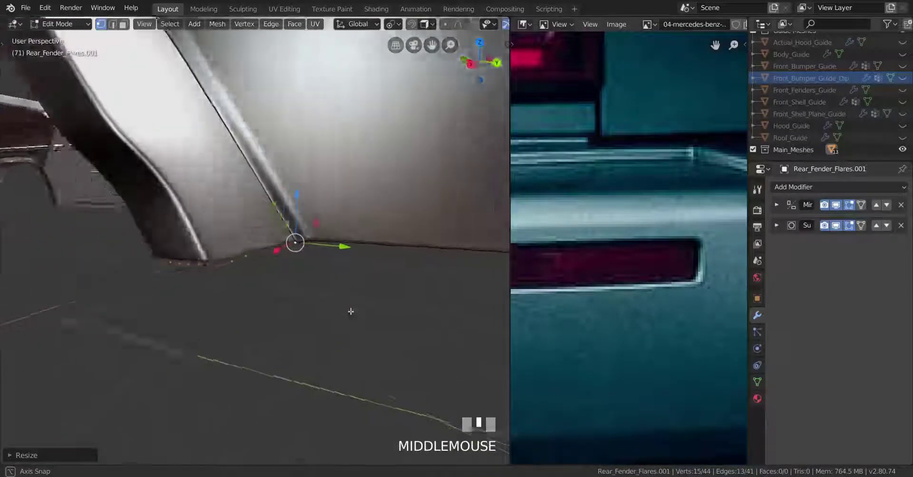
scroll(323, 308, down, 1)
scroll(277, 301, up, 2)
shift+middle_drag(277, 302, 360, 302)
scroll(339, 283, up, 2)
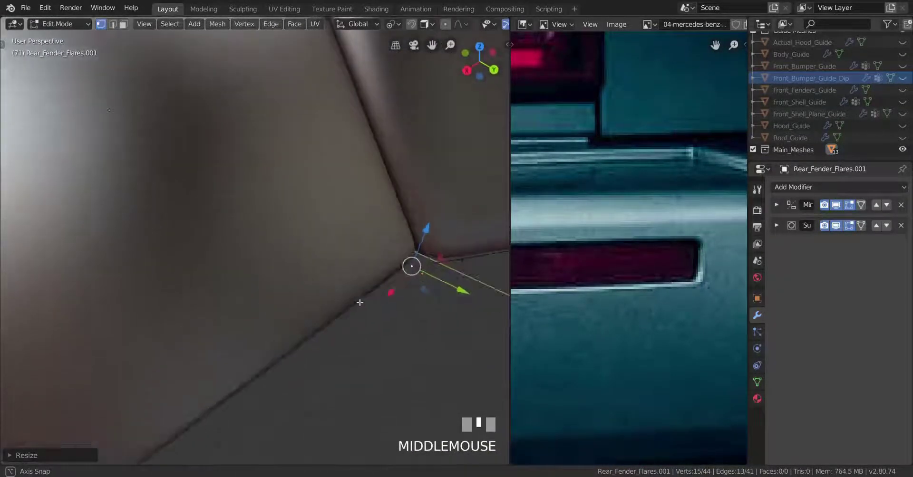
Merge the fender flare strip's end with the body strip's end vertex at the fender corner.
key(alt+m)
click(420, 306)
scroll(428, 298, down, 2)
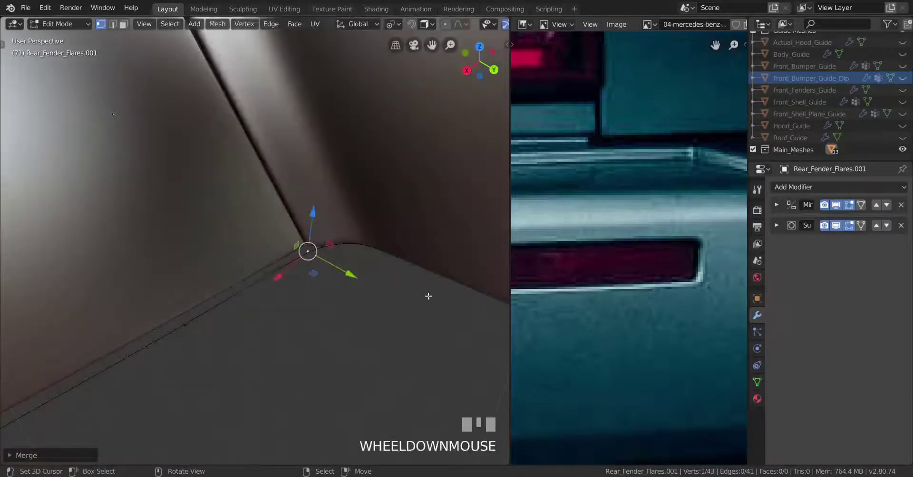
Inspect the edge strips between fender corner and tailgate, testing their connection with shortest-path selections.
middle_drag(428, 298, 225, 238)
key(Tab)
scroll(331, 247, down, 2)
key(Tab)
scroll(233, 240, up, 2)
scroll(392, 222, down, 1)
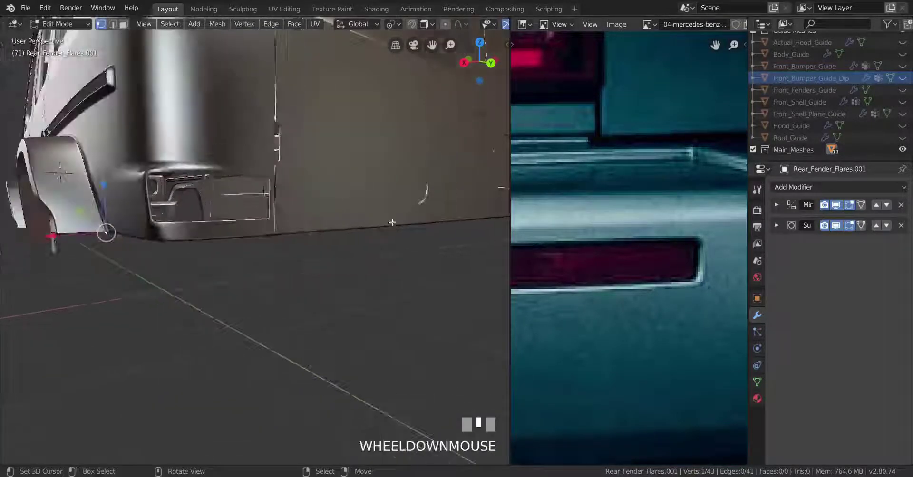
scroll(392, 222, down, 2)
scroll(295, 238, up, 3)
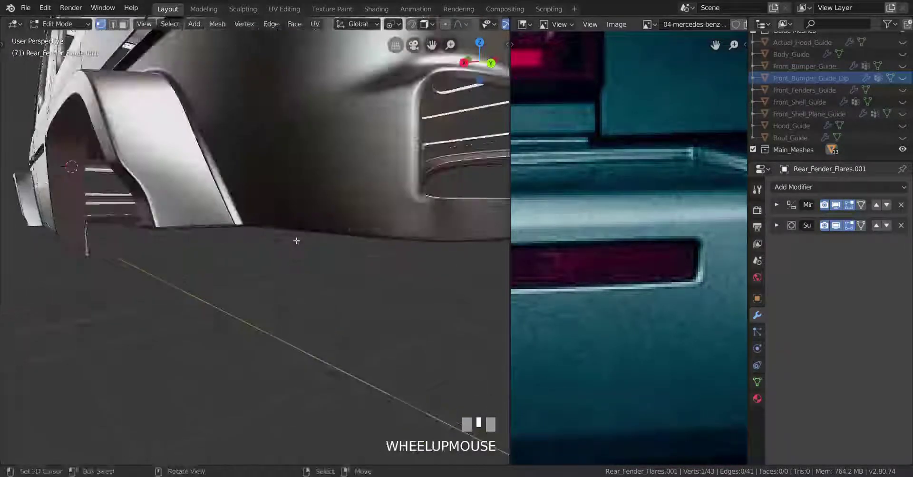
middle_drag(296, 238, 218, 221)
ctrl+right_click(276, 260)
middle_drag(275, 260, 283, 264)
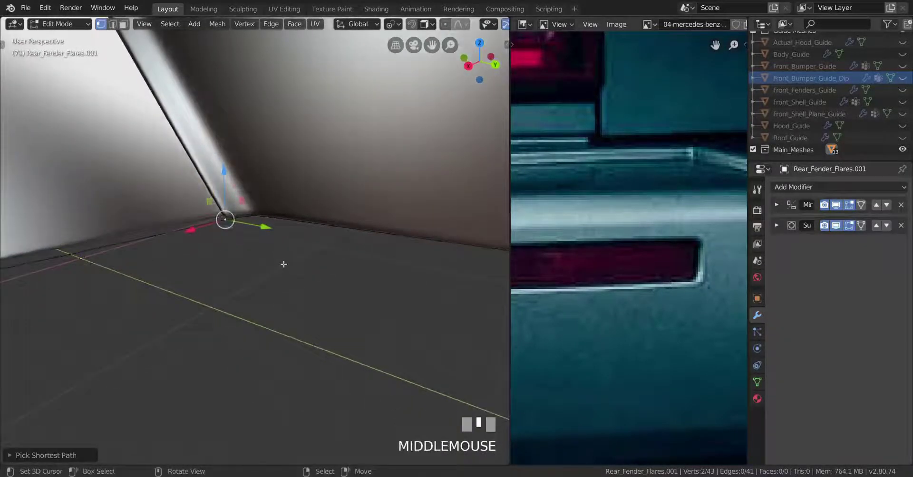
shift+middle_drag(250, 238, 257, 274)
ctrl+right_click(267, 304)
key(ctrl+z)
ctrl+right_click(239, 284)
alt+right_click(305, 258)
Merge the five strip vertices around the gap between the body and the tailgate into one vertex.
scroll(248, 246, up, 5)
scroll(274, 251, down, 3)
scroll(314, 257, up, 2)
right_click(214, 279)
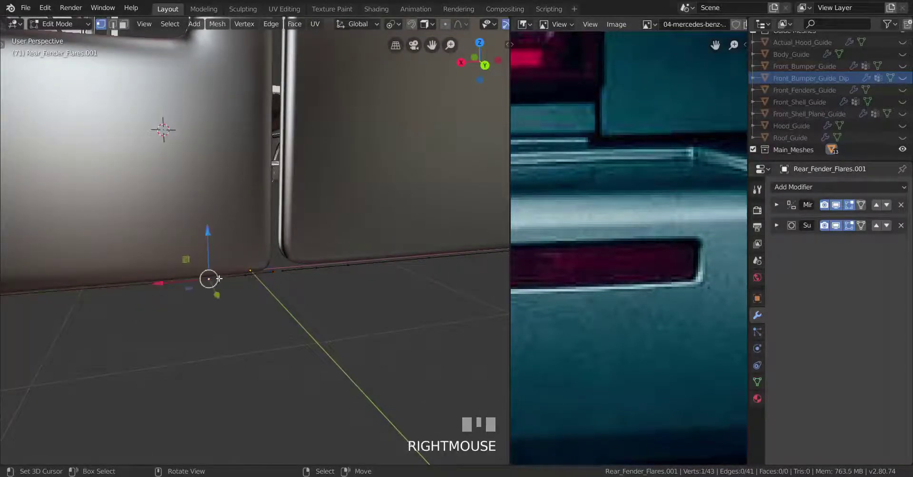
key(ctrl+z)
shift+right_click(273, 279)
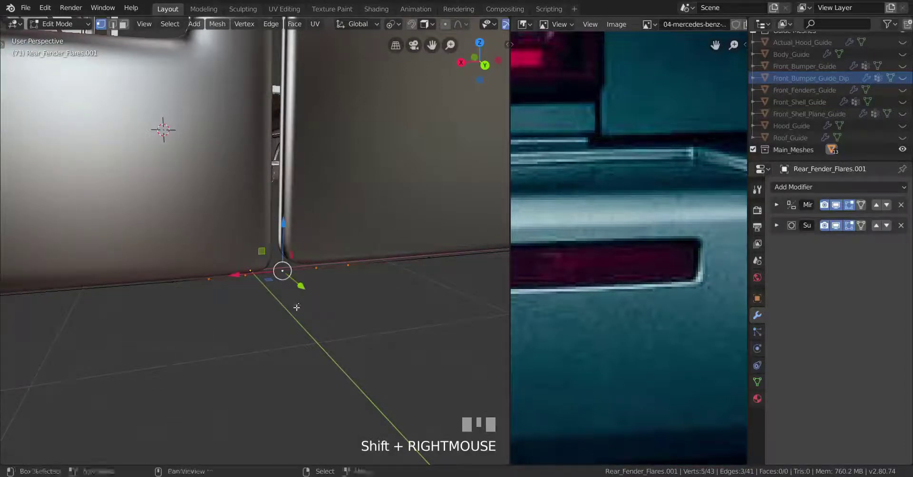
key(alt+m)
click(262, 316)
Remove the extra vertex right beside the merged body-tailgate junction, using wireframe shading to reach it.
scroll(301, 290, down, 2)
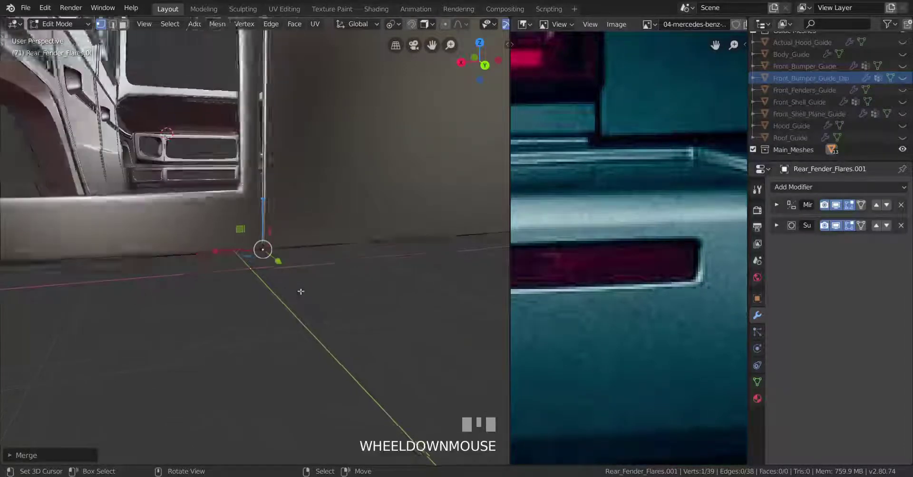
middle_drag(301, 290, 286, 287)
scroll(290, 275, down, 1)
scroll(320, 259, up, 3)
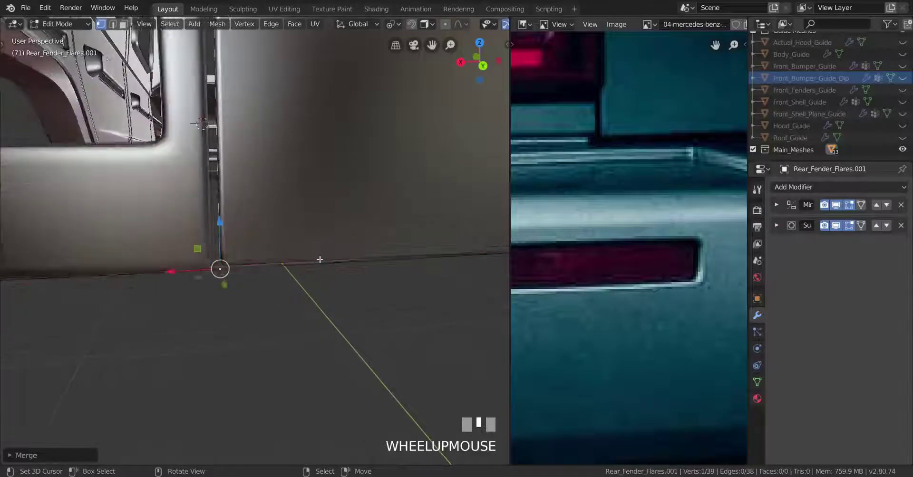
key(z)
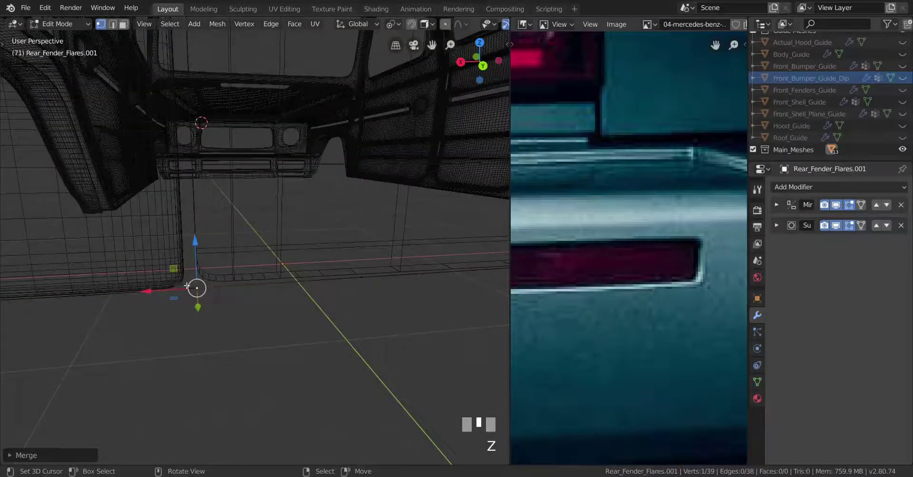
right_click(187, 287)
key(x)
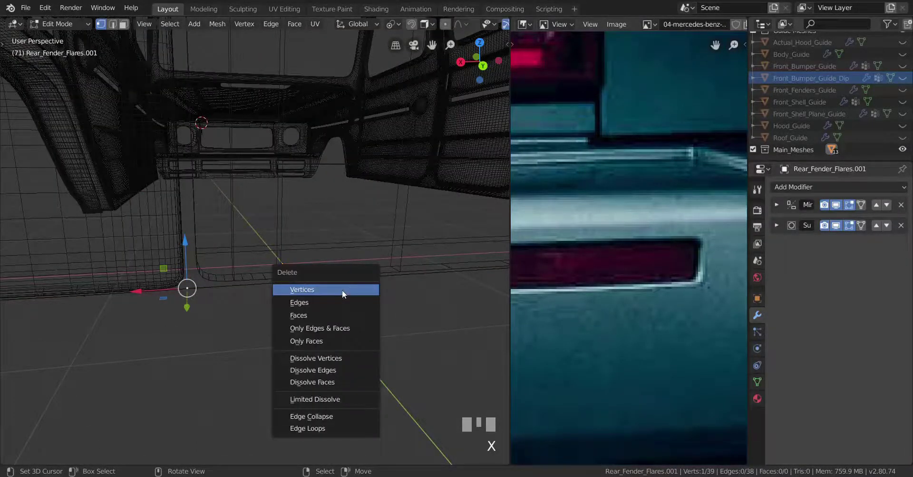
click(341, 290)
Return to solid shading and dissolve one strip vertex on each side of the body-tailgate junction.
scroll(265, 290, down, 1)
scroll(271, 287, up, 1)
scroll(272, 285, down, 1)
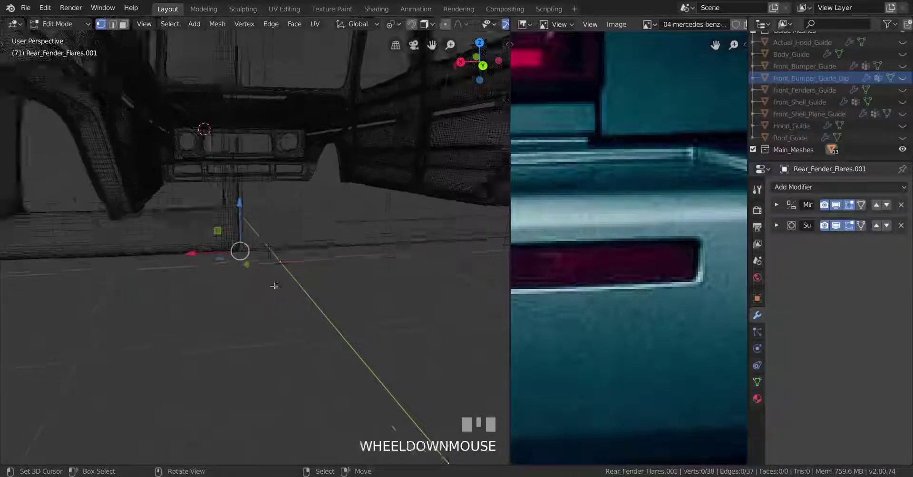
scroll(251, 273, up, 1)
scroll(304, 273, down, 1)
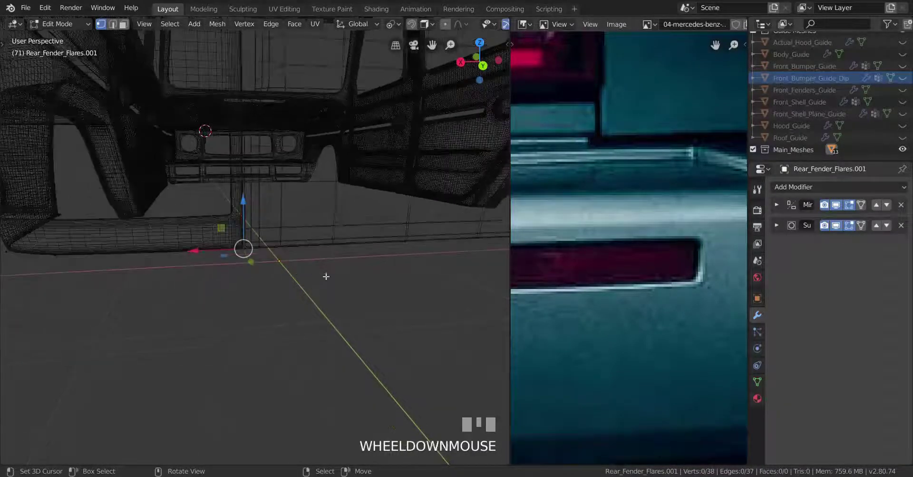
key(z)
scroll(257, 255, up, 1)
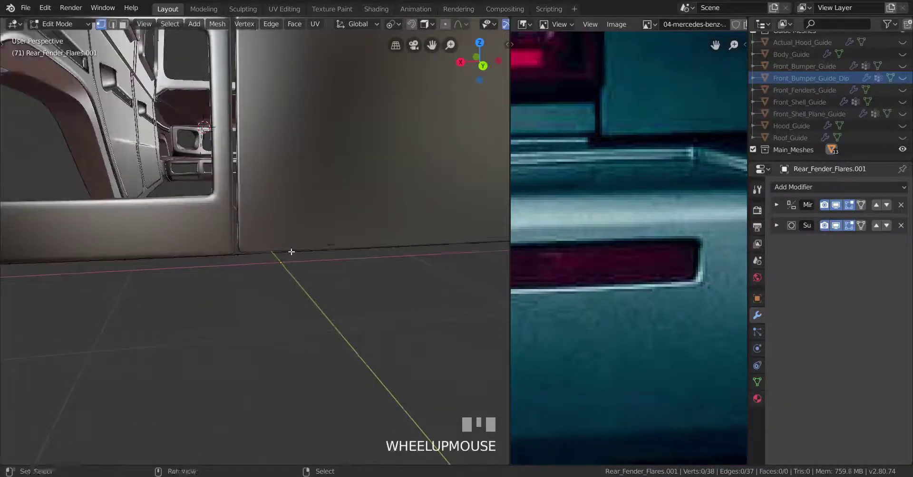
shift+middle_drag(291, 250, 230, 258)
click(218, 255)
key(x)
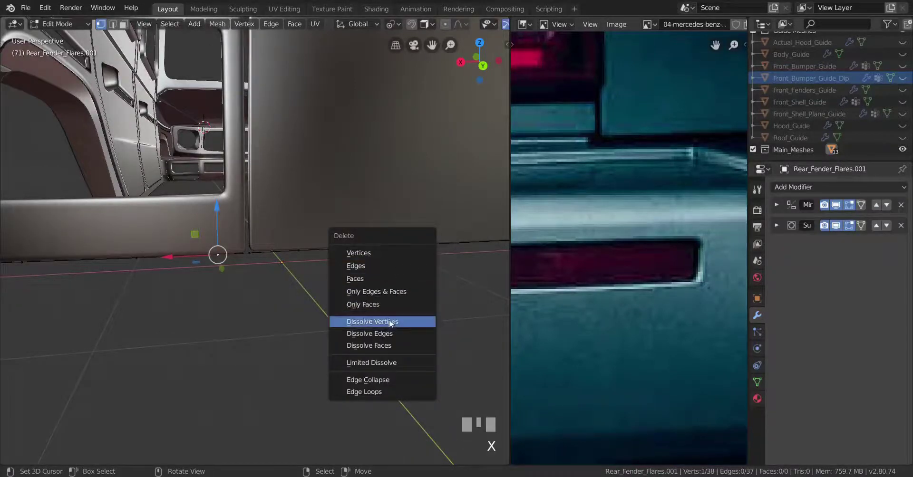
click(394, 321)
right_click(299, 250)
key(x)
click(393, 266)
Dissolve a surplus vertex of the body strip near the rear corner below the bumper-side opening.
scroll(338, 265, down, 3)
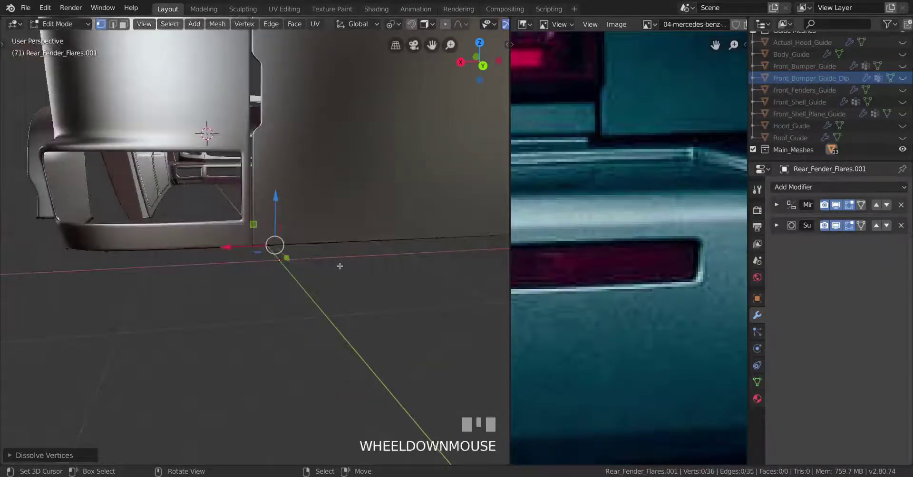
scroll(335, 259, down, 2)
key(a)
middle_drag(330, 261, 342, 295)
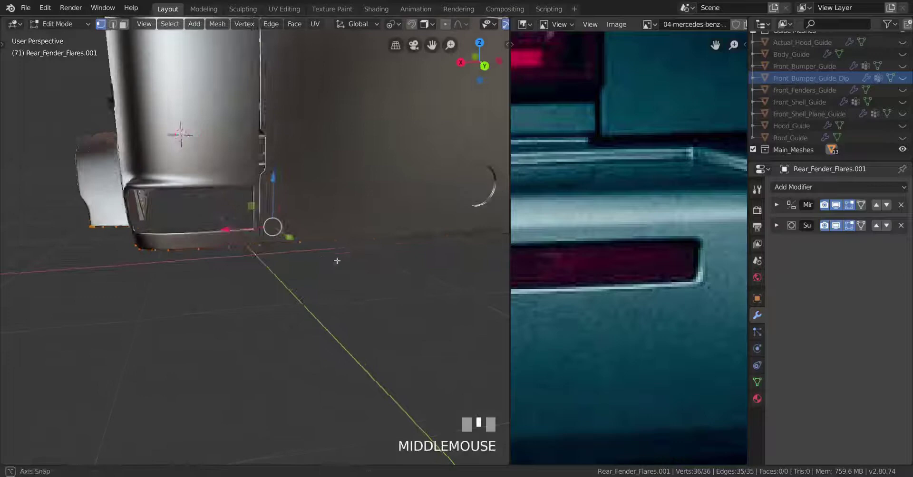
scroll(359, 259, up, 2)
right_click(246, 279)
key(x)
click(298, 273)
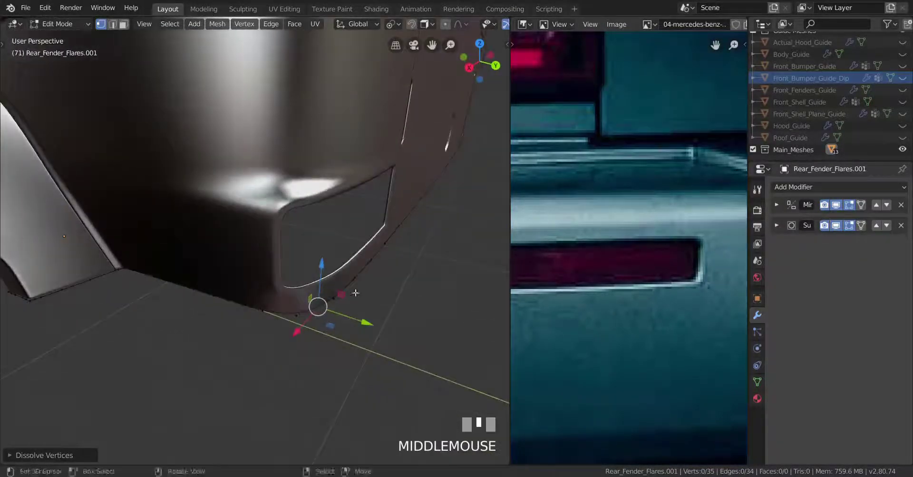
Dissolve two adjacent vertices on the side stretch of the body strip between the fender and the rear corner.
key(ctrl+z)
key(a)
shift+right_click(290, 288)
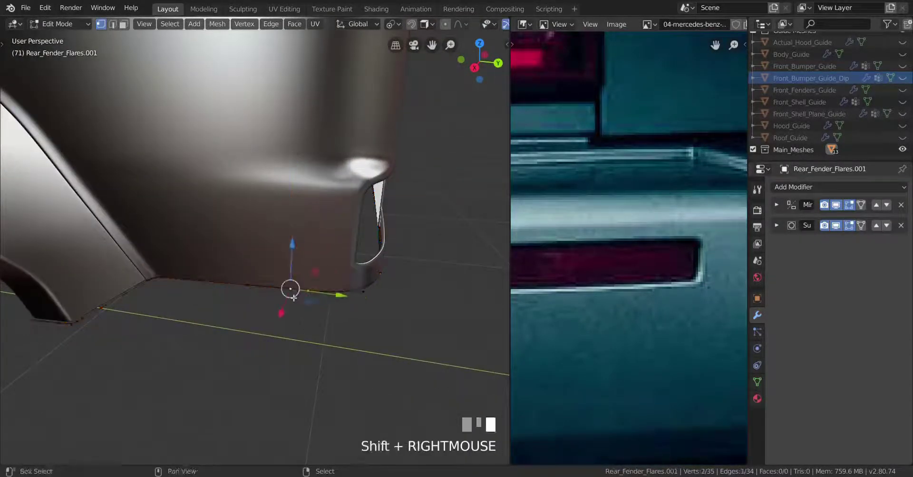
key(x)
click(291, 294)
Reposition the strip's rear corner vertex so it follows the rounded lower corner of the body.
key(Tab)
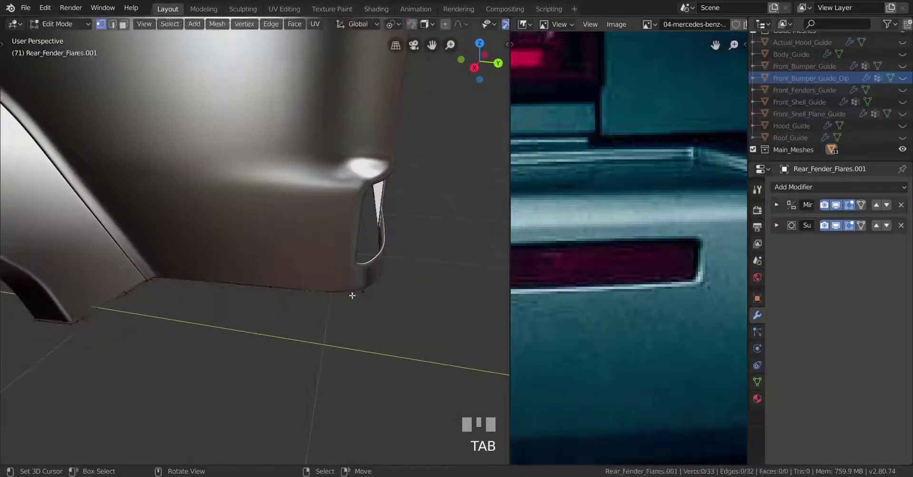
middle_drag(352, 295, 398, 365)
key(Tab)
scroll(285, 274, up, 5)
drag(437, 388, 471, 409)
drag(412, 415, 409, 426)
key(Tab)
middle_drag(375, 366, 337, 261)
key(Tab)
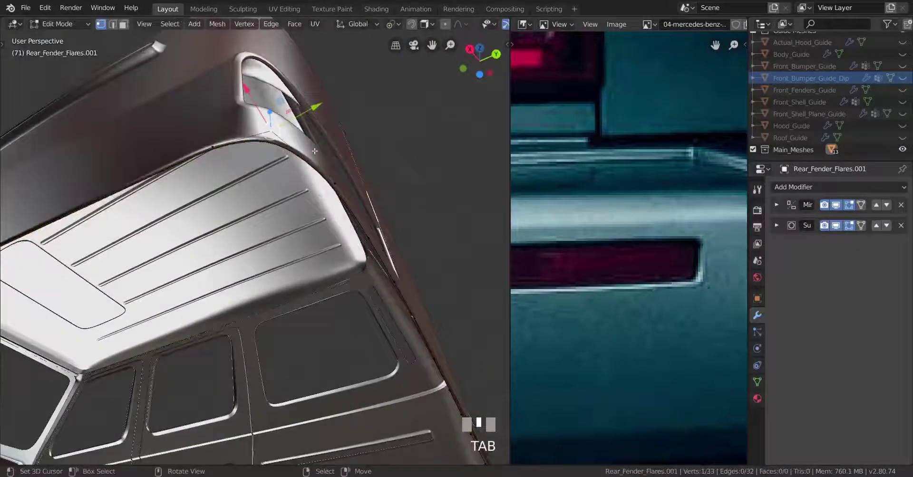
drag(316, 107, 335, 102)
key(Tab)
Dissolve two more vertices on the side stretch of the body strip, close behind the fender flare.
middle_drag(327, 150, 340, 248)
key(Tab)
scroll(286, 309, up, 3)
middle_drag(286, 309, 323, 309)
key(a)
scroll(333, 304, down, 2)
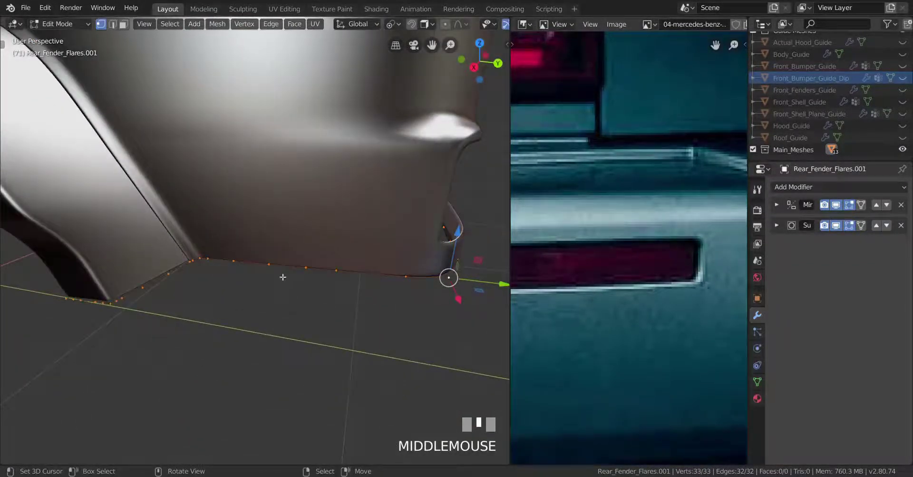
right_click(306, 268)
shift+right_click(234, 261)
key(x)
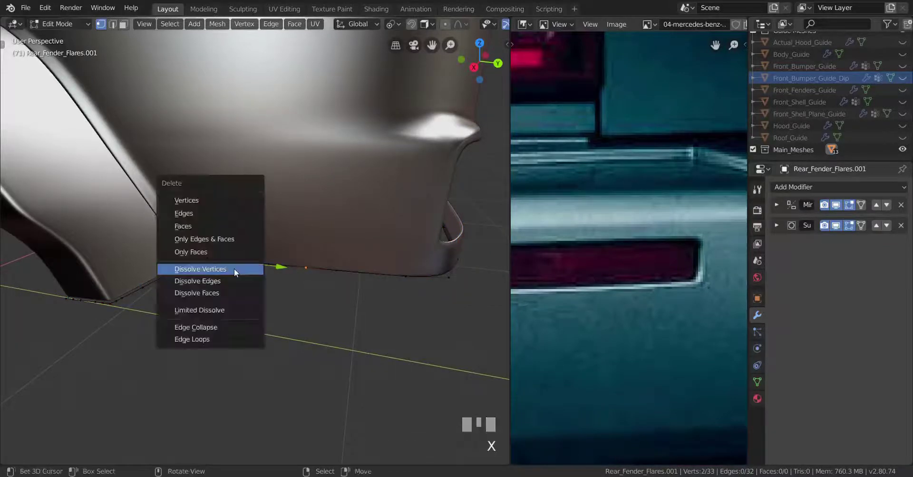
click(234, 267)
Dissolve the run of four vertices along the inward-facing lower edge of the fender flare strip.
key(a)
middle_drag(244, 296, 267, 326)
scroll(230, 291, up, 2)
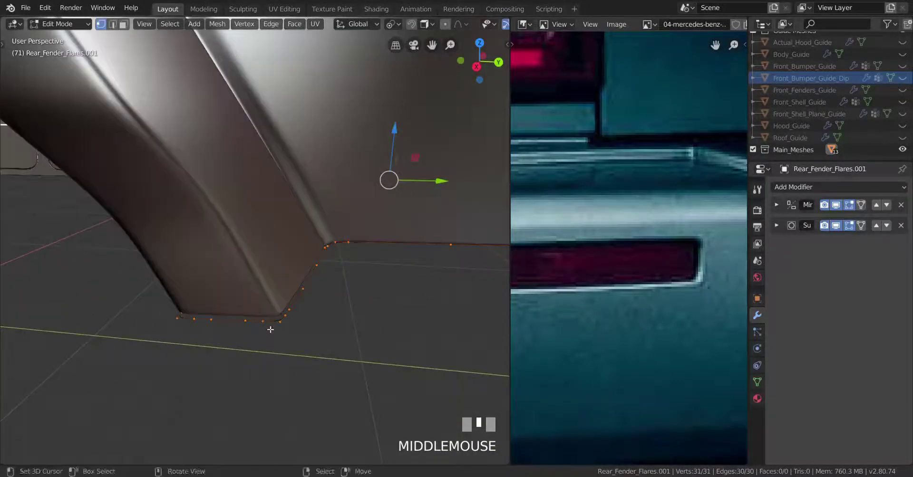
right_click(262, 322)
ctrl+right_click(192, 318)
key(x)
click(465, 288)
Dissolve two adjacent vertices beside the fender flare's lower outer corner.
middle_drag(465, 288, 369, 292)
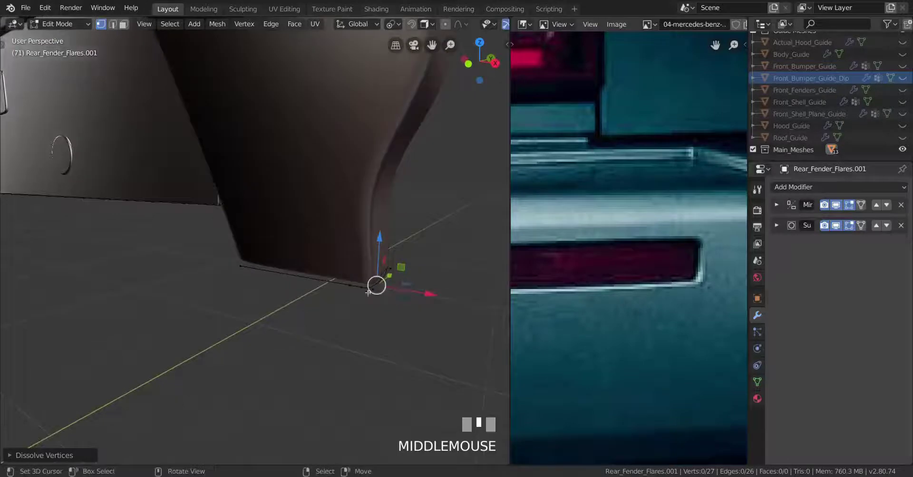
right_click(354, 294)
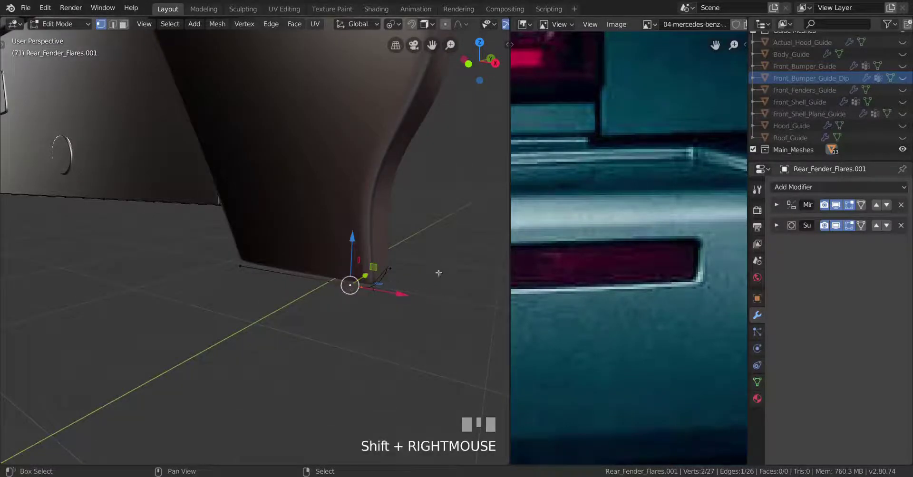
key(x)
click(466, 260)
Dissolve one more vertex at the flare's lower outer corner, with the reference photo zoomed out to the bumper.
middle_drag(466, 260, 293, 299)
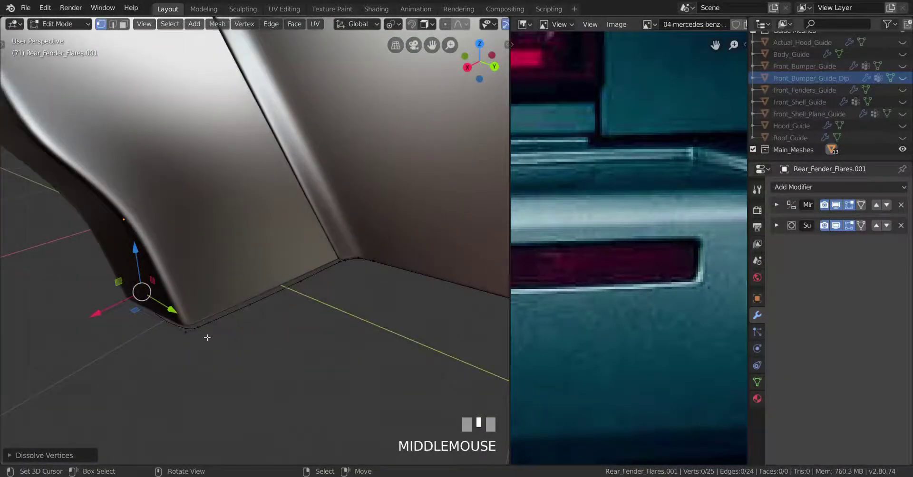
right_click(207, 338)
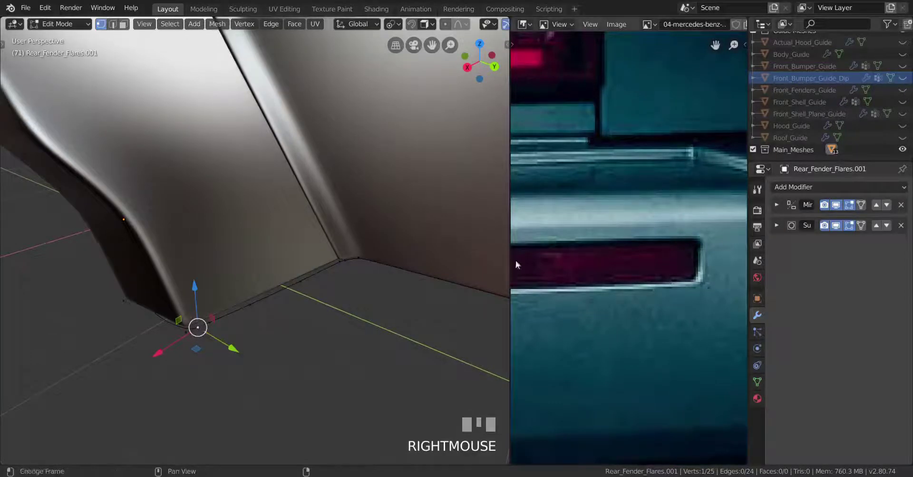
middle_drag(515, 265, 668, 260)
key(x)
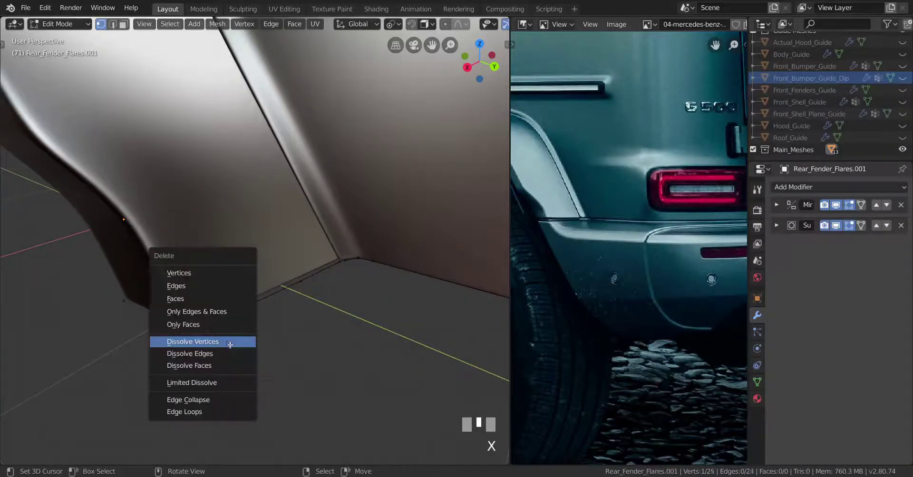
click(227, 341)
Flatten the strip path from the tailgate to the fender corner by scaling it to 0 along Z.
scroll(295, 326, down, 3)
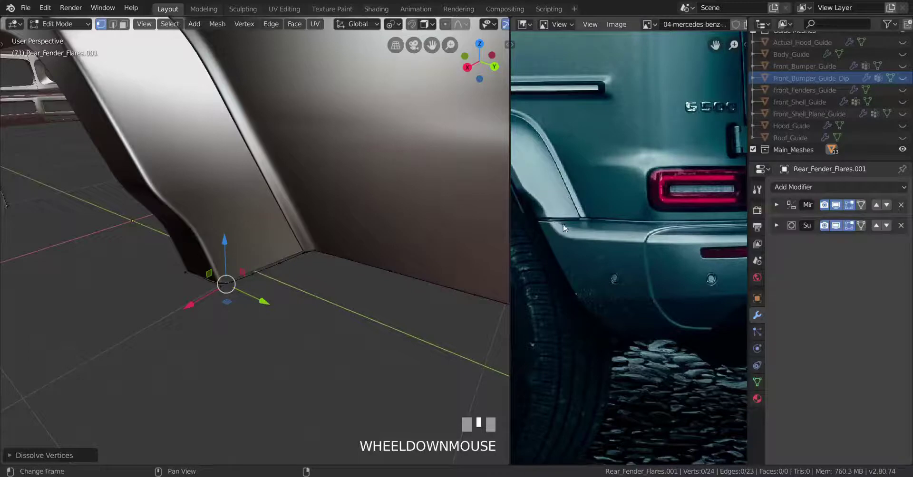
scroll(442, 254, down, 6)
shift+middle_drag(300, 283, 408, 294)
middle_drag(408, 294, 159, 275)
scroll(271, 277, up, 3)
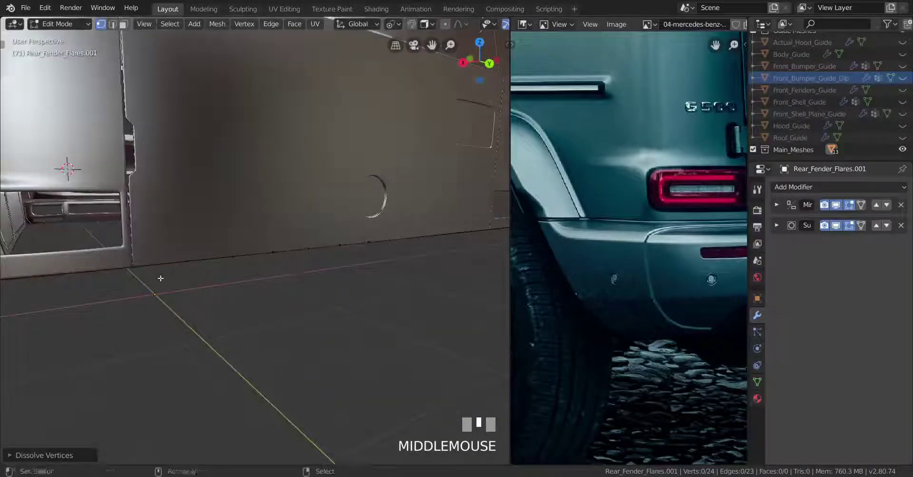
scroll(303, 261, up, 2)
shift+middle_drag(303, 261, 183, 277)
right_click(438, 230)
scroll(244, 273, up, 2)
scroll(247, 292, up, 2)
ctrl+right_click(213, 287)
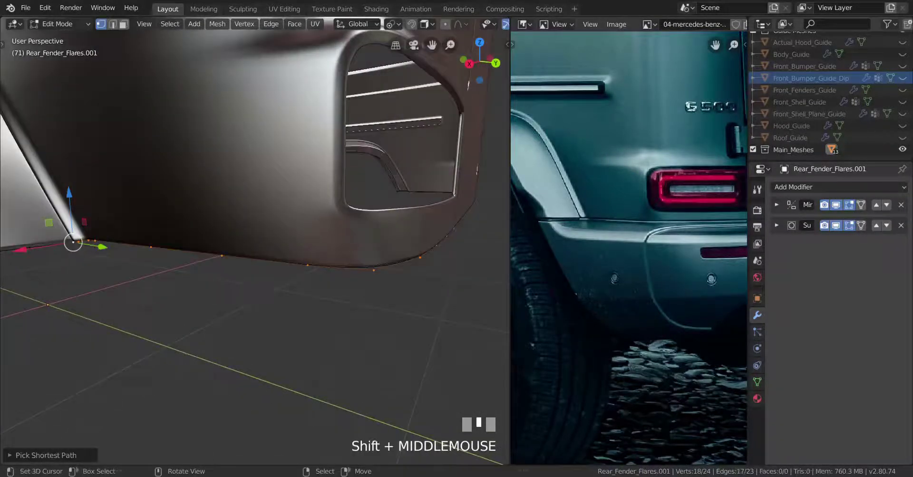
key(s)
key(z)
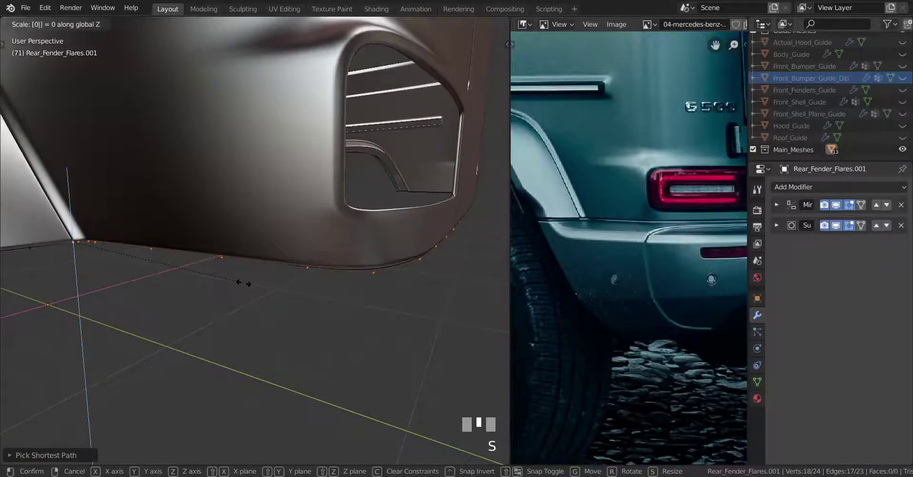
key(Return)
key(ctrl+z)
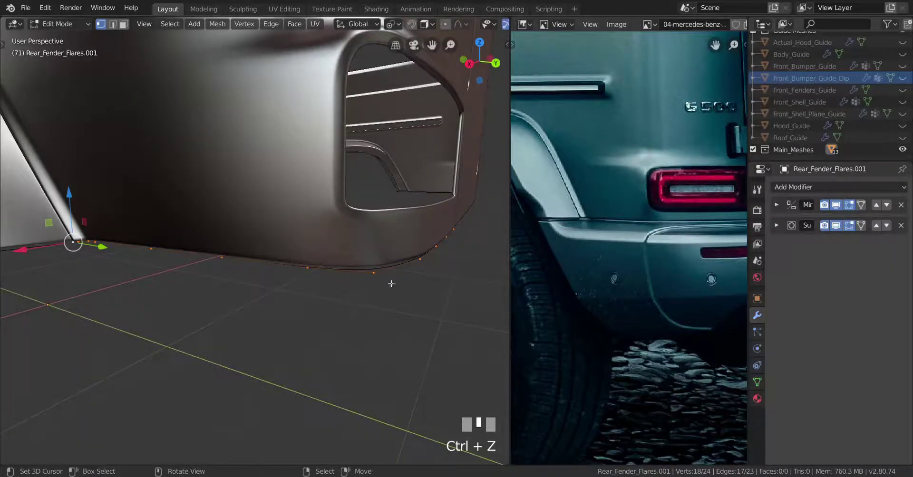
Leave mesh editing and compare the finished edge strip with the rear bumper in the reference photo.
middle_drag(391, 284, 246, 320)
scroll(261, 306, up, 3)
key(Tab)
scroll(640, 221, down, 3)
middle_drag(639, 221, 549, 223)
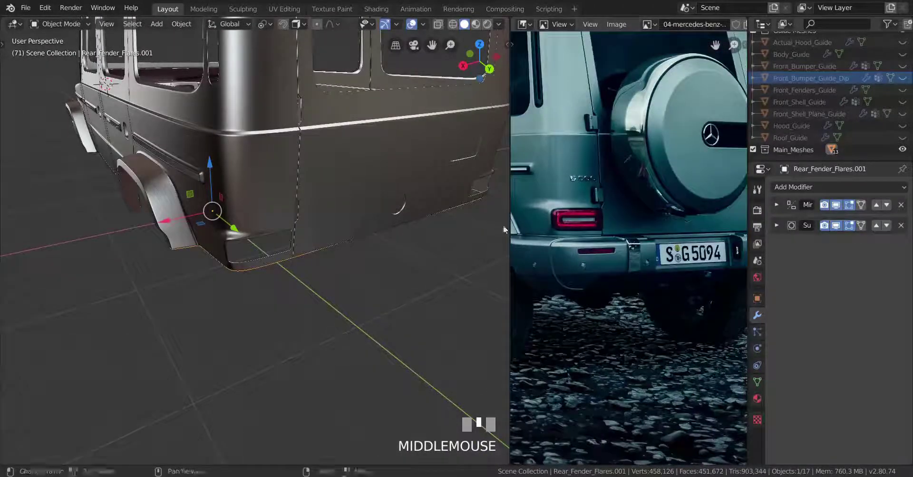
middle_drag(634, 228, 609, 233)
scroll(584, 226, down, 3)
scroll(613, 225, up, 2)
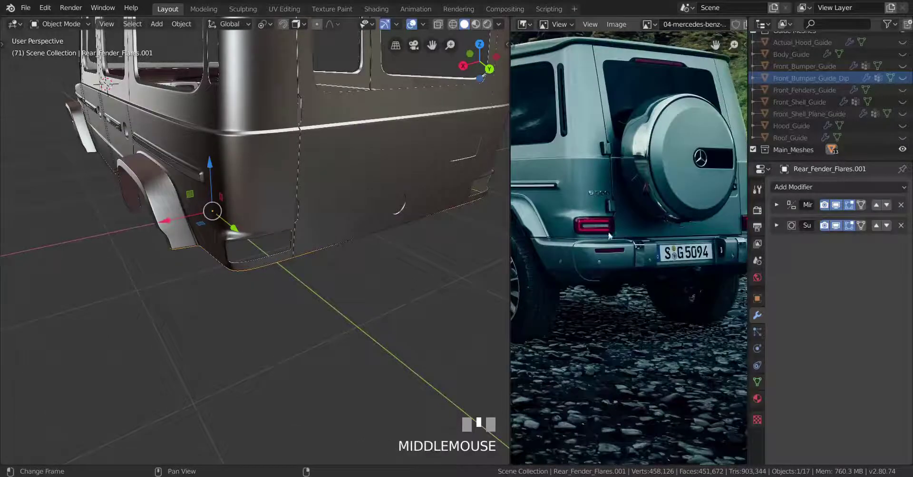
Resume mesh editing and select the two adjacent strip vertices at the fender flare's lower outer corner.
scroll(278, 272, down, 2)
scroll(304, 277, up, 3)
key(Tab)
scroll(304, 276, up, 3)
shift+middle_drag(304, 275, 313, 271)
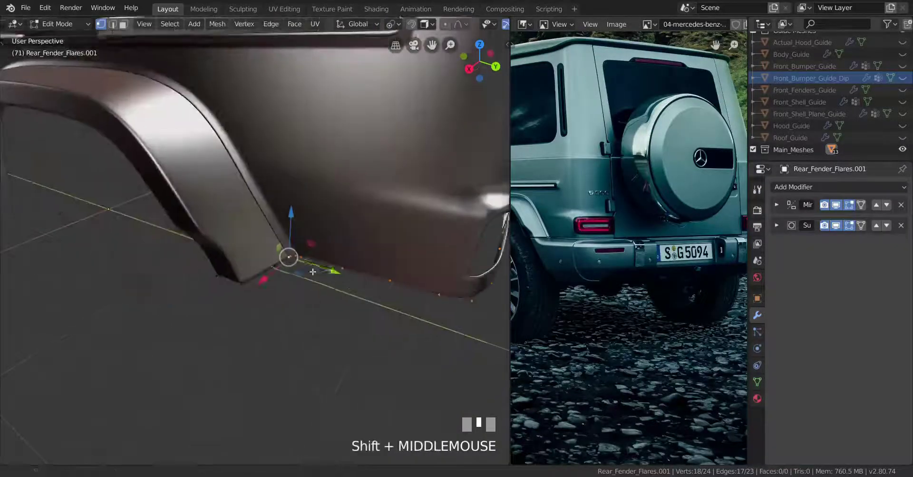
scroll(312, 272, up, 2)
right_click(247, 315)
scroll(281, 319, up, 3)
shift+middle_drag(281, 318, 315, 281)
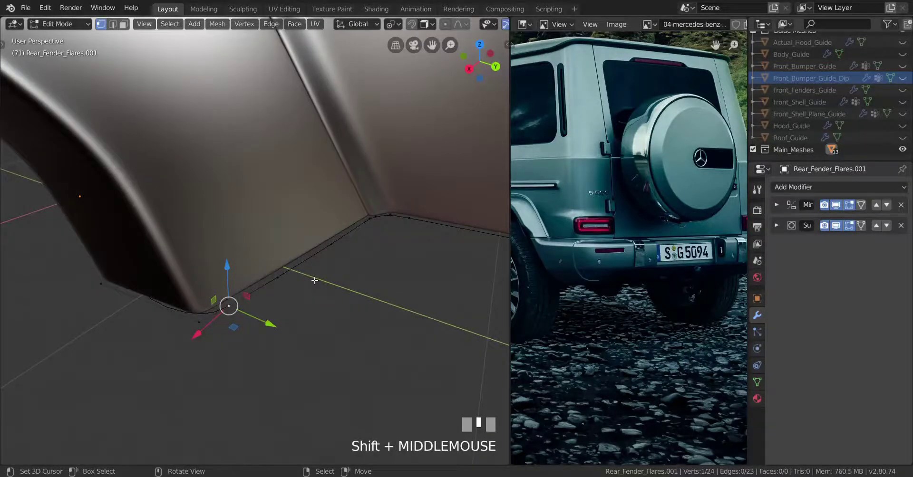
scroll(430, 314, down, 1)
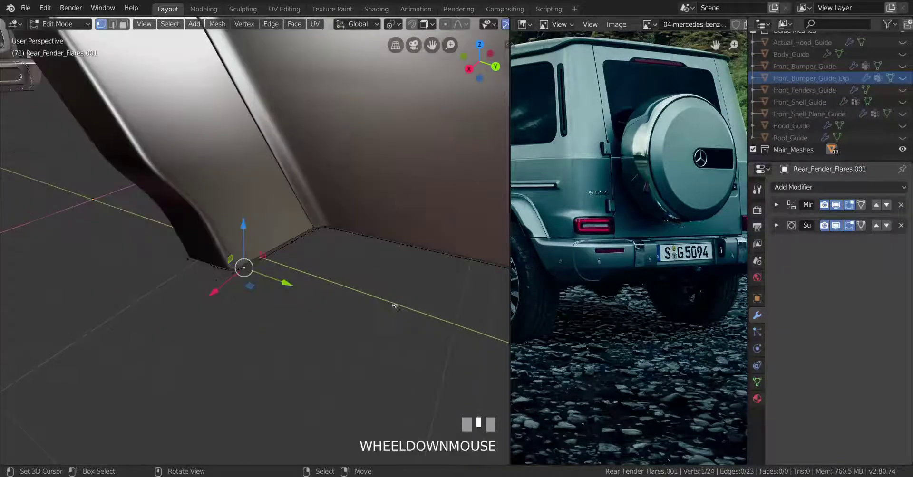
middle_drag(395, 307, 361, 303)
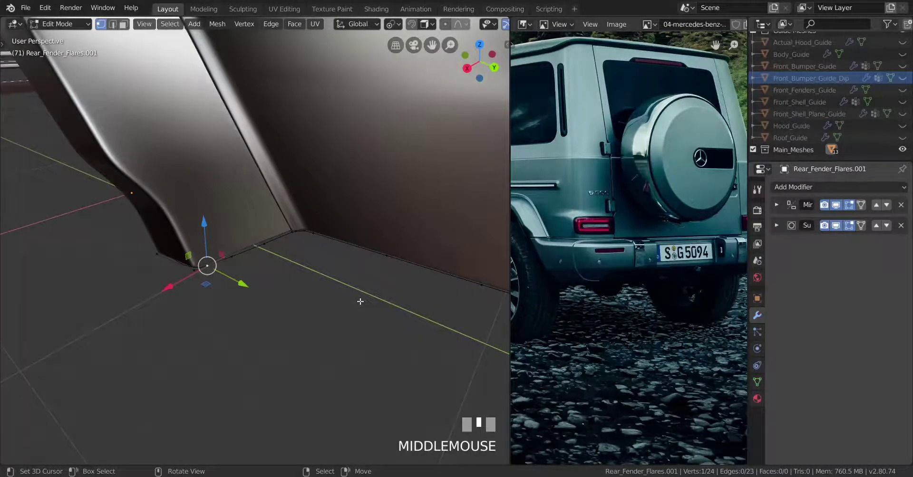
scroll(333, 303, up, 1)
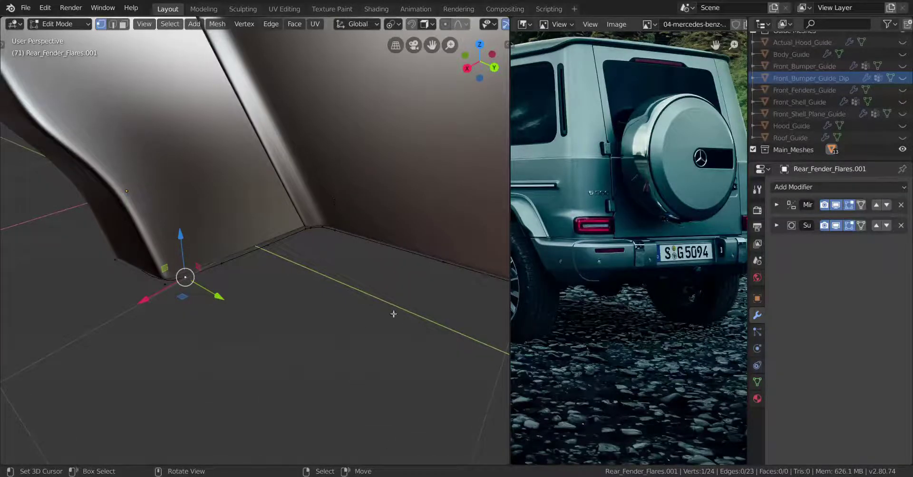
middle_drag(393, 314, 304, 310)
shift+click(214, 341)
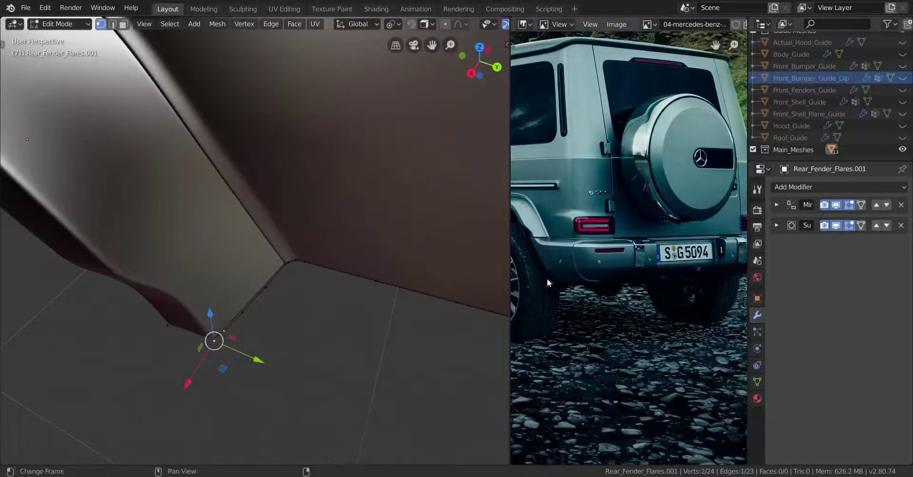
Examine the shape of the rear bumper around its corner, inserts and license plate in the reference photo.
scroll(663, 261, up, 6)
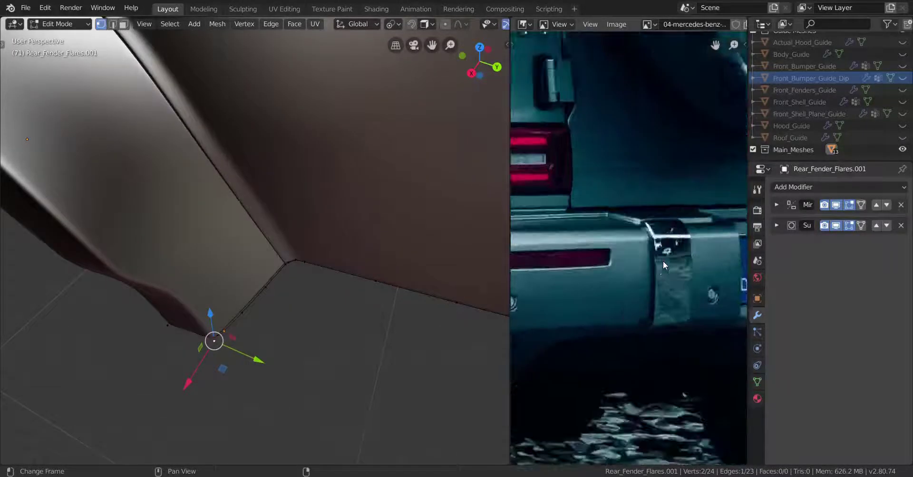
middle_drag(663, 260, 512, 296)
scroll(652, 285, down, 3)
middle_drag(653, 284, 571, 297)
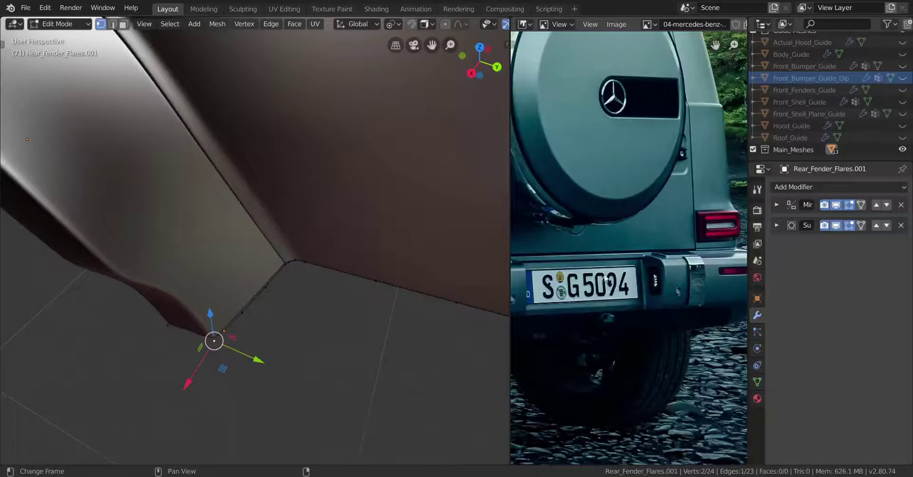
scroll(606, 278, down, 2)
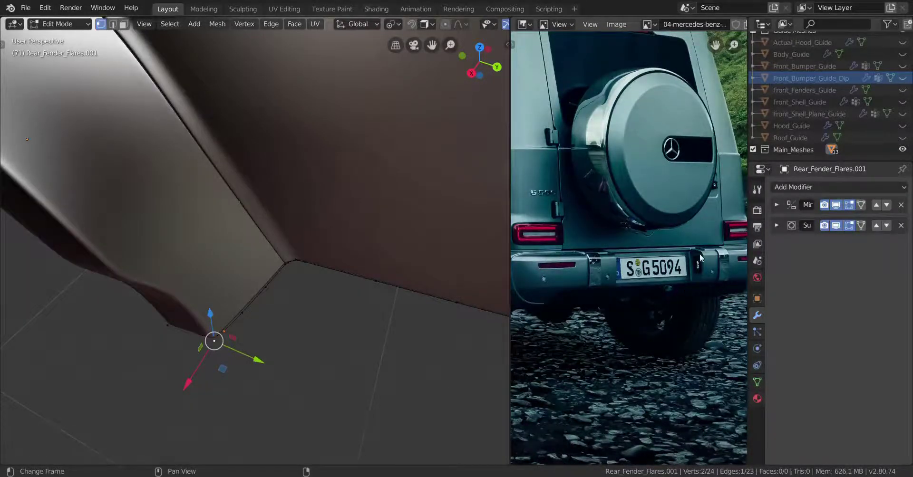
scroll(627, 267, down, 2)
middle_drag(564, 267, 626, 272)
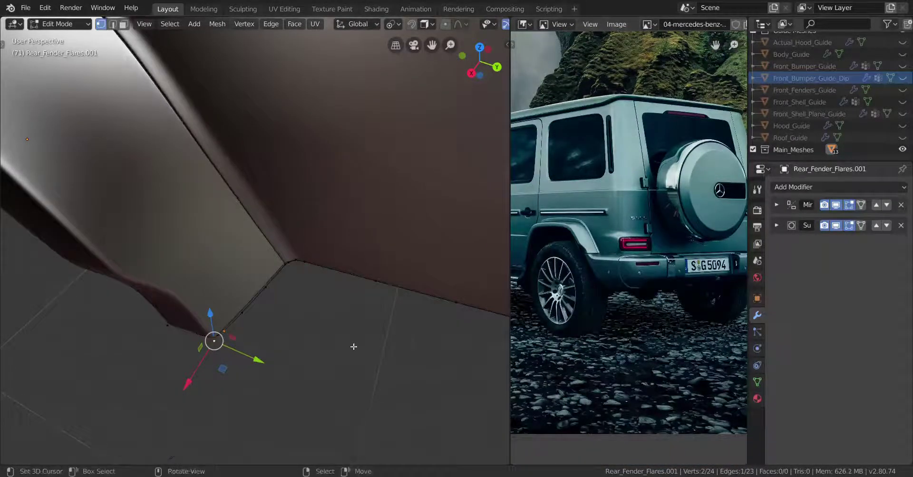
In top view, extrude the flare-corner vertex about 0.3 m along the blueprint bumper's side line to where the rear corner curve begins.
scroll(354, 347, down, 3)
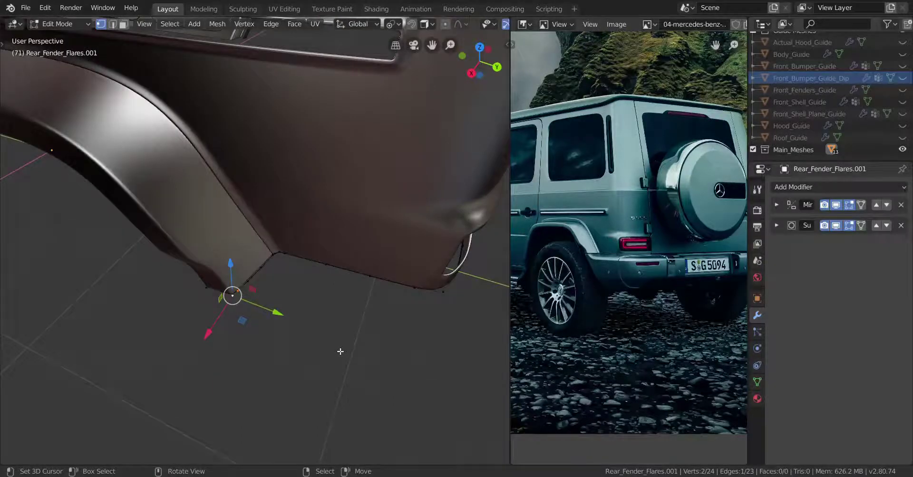
key(KP_7)
scroll(390, 353, up, 3)
shift+middle_drag(407, 231, 360, 429)
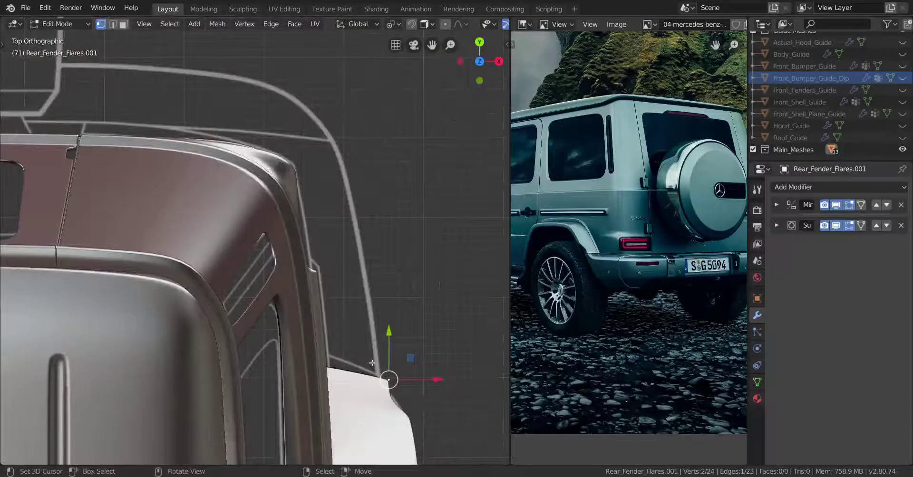
shift+middle_drag(372, 363, 312, 335)
scroll(411, 366, up, 2)
scroll(320, 343, down, 4)
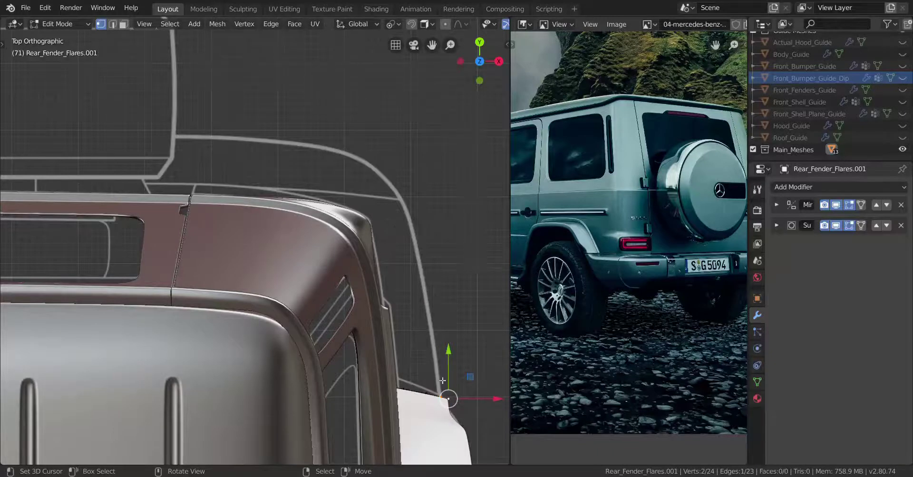
scroll(442, 380, up, 1)
shift+middle_drag(443, 381, 335, 300)
scroll(346, 321, up, 1)
scroll(371, 342, down, 2)
scroll(379, 354, up, 3)
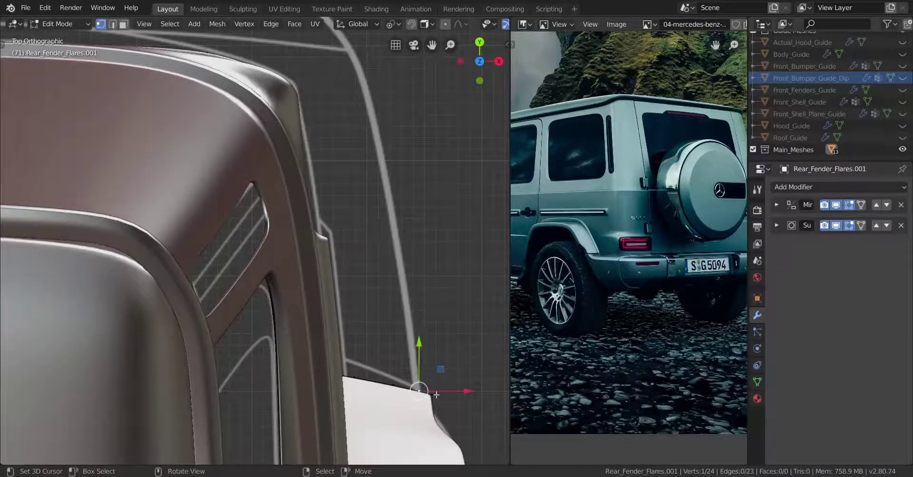
scroll(436, 395, down, 2)
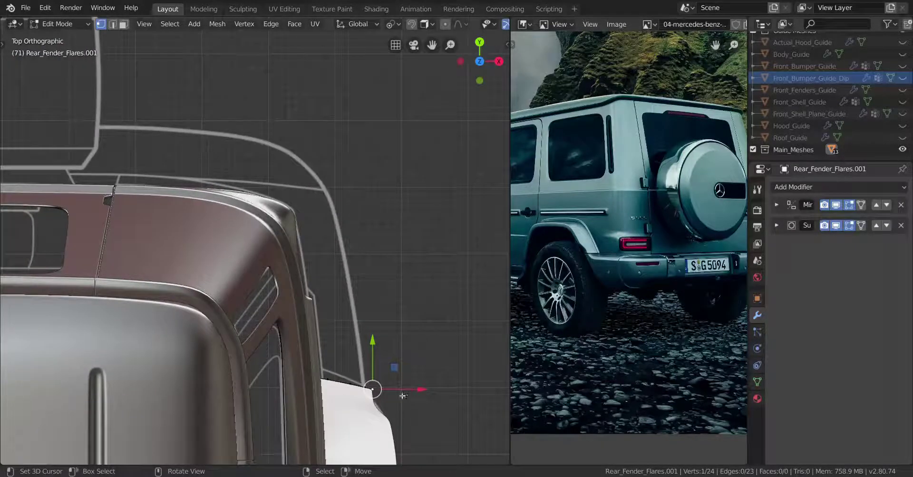
scroll(375, 387, up, 4)
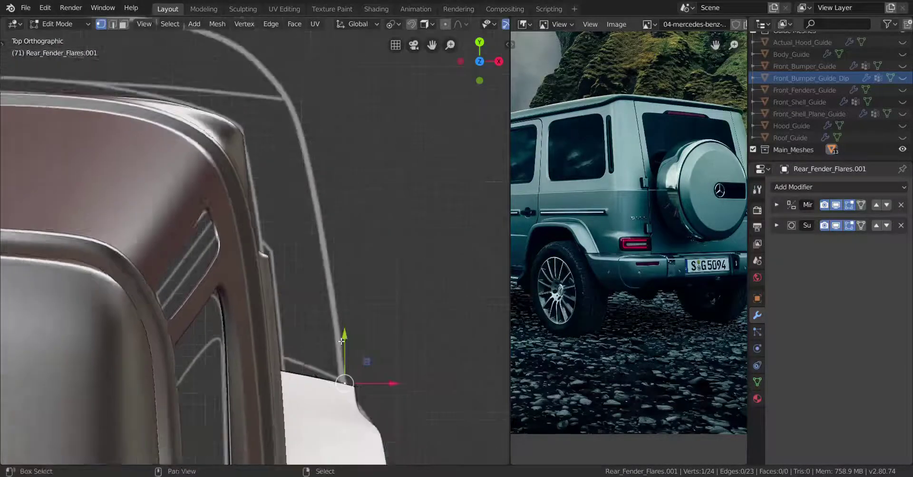
key(e)
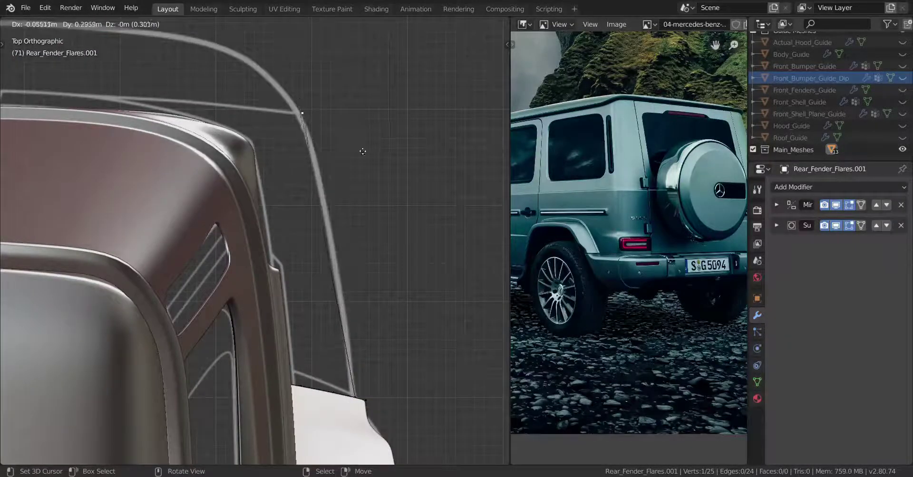
click(315, 144)
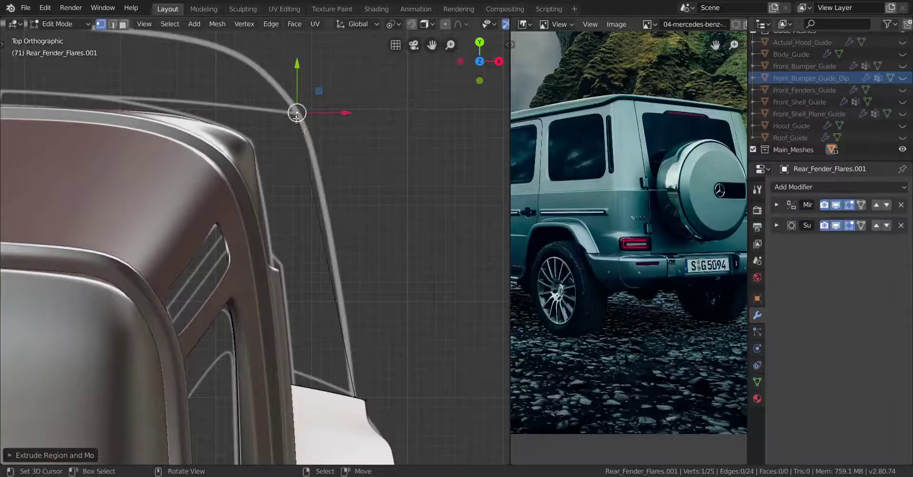
Subdivide the new bumper side edge with three evenly spaced loop cuts.
scroll(357, 240, up, 1)
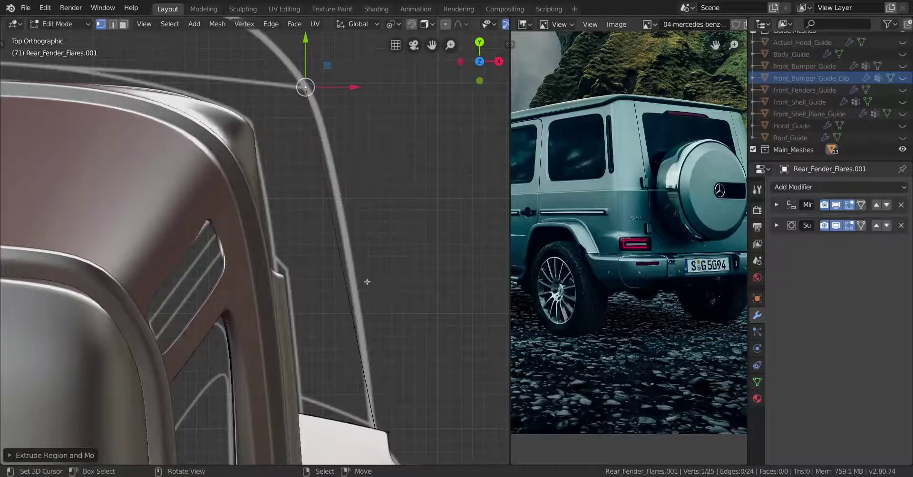
key(ctrl+r)
scroll(346, 272, up, 1)
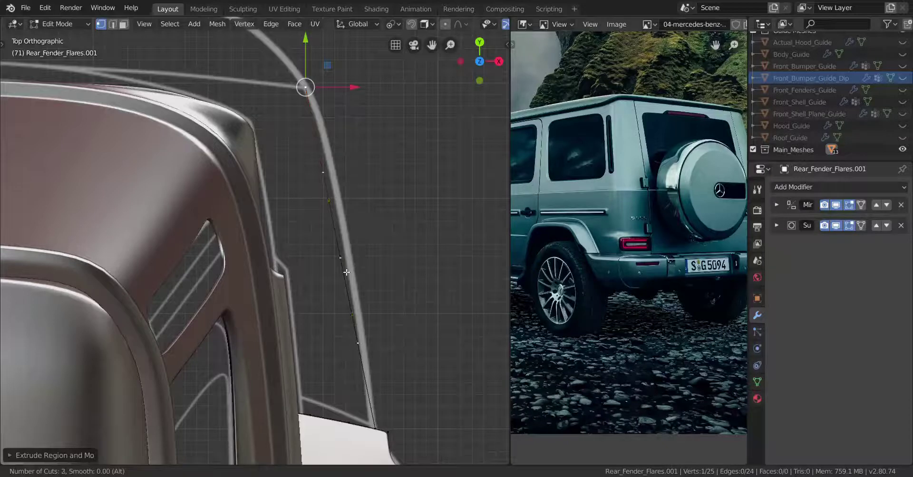
click(347, 272)
Move the three new vertices outward along X onto the blueprint's bumper side line.
right_click(325, 172)
key(g)
key(x)
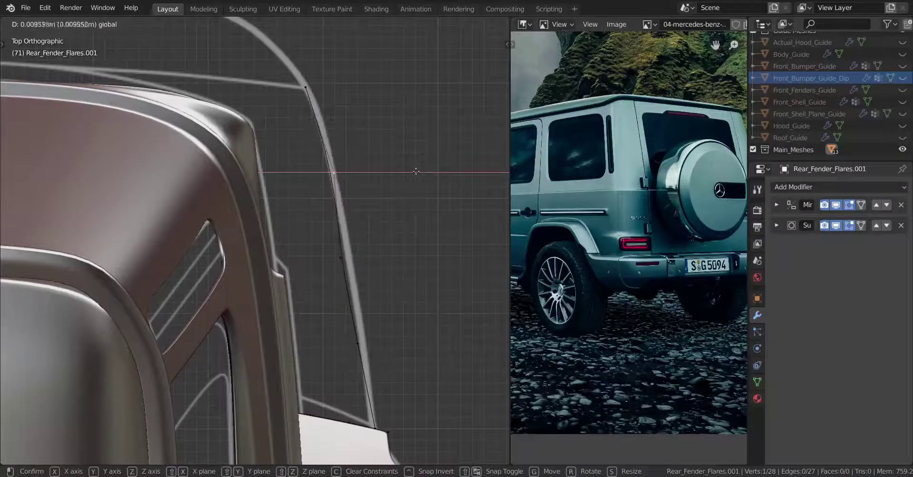
click(407, 166)
click(341, 258)
key(g)
key(x)
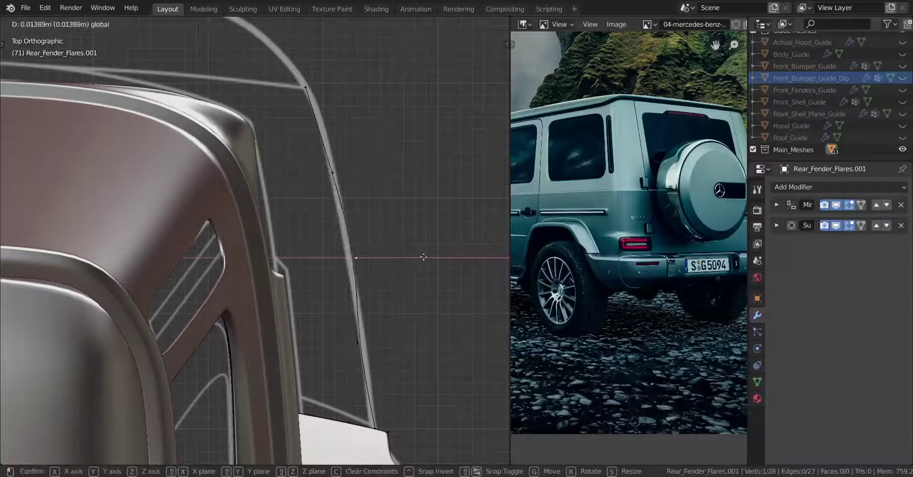
click(364, 241)
click(358, 343)
key(g)
key(x)
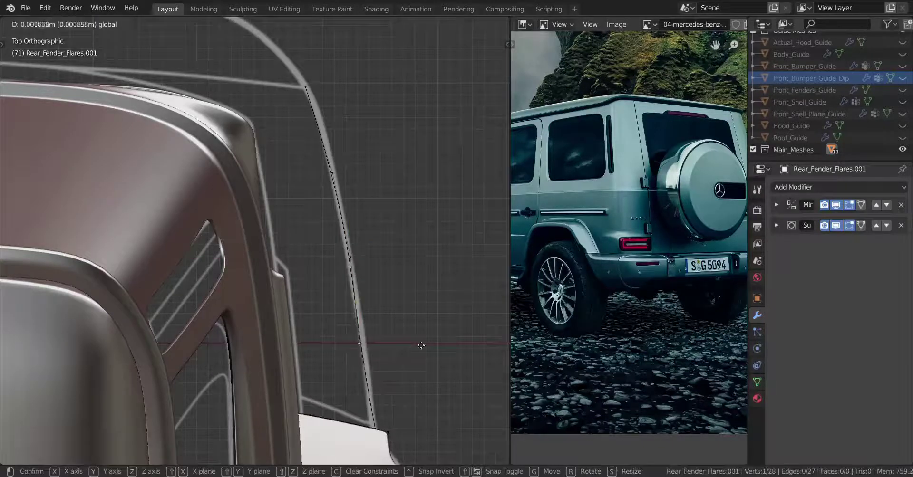
click(464, 342)
Refine the middle cut vertex and the side segment's rear end vertex along X against the blueprint line.
click(351, 258)
key(g)
key(x)
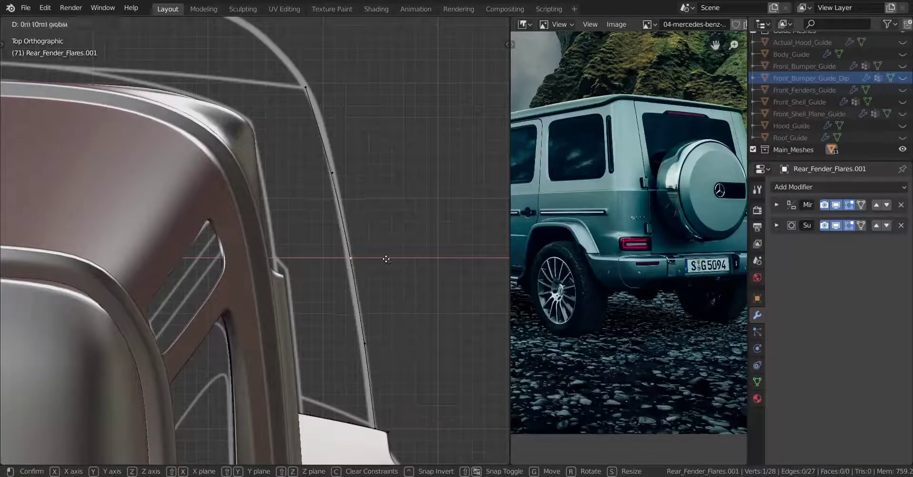
click(386, 259)
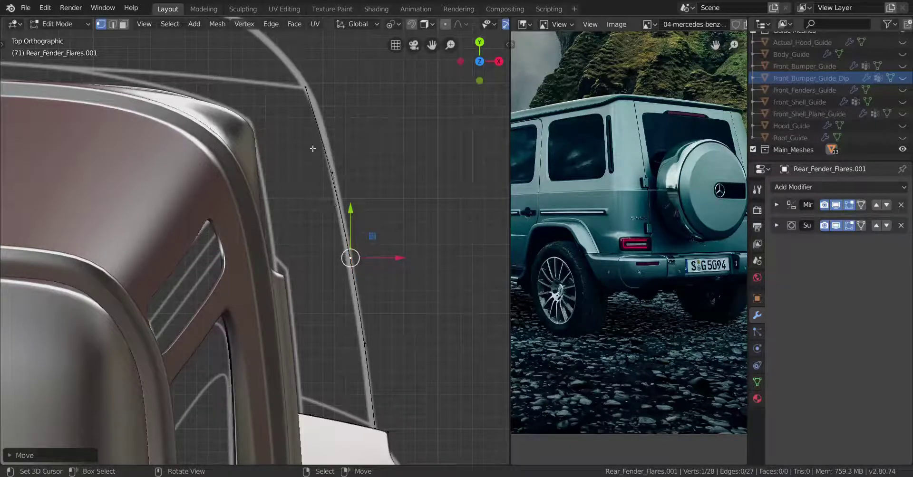
click(306, 88)
key(g)
key(x)
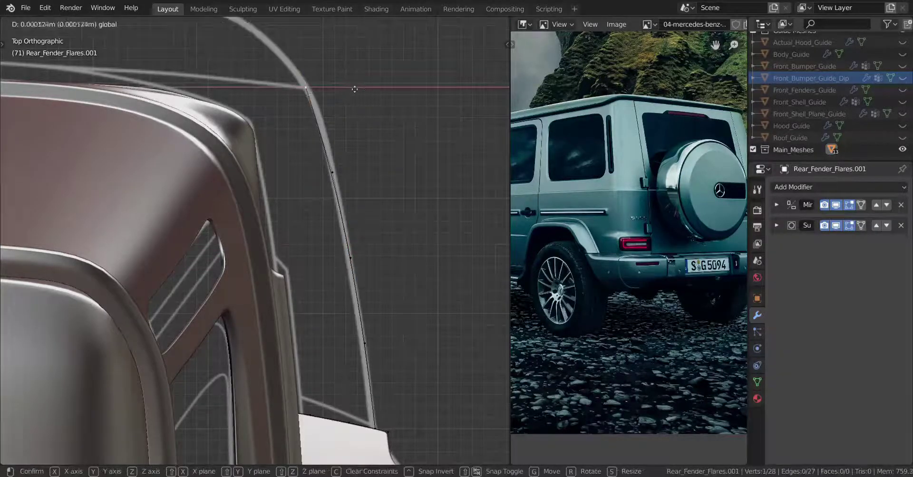
click(368, 89)
Nudge the rearmost cut vertex slightly outward along X to follow the blueprint's bumper curve.
click(332, 172)
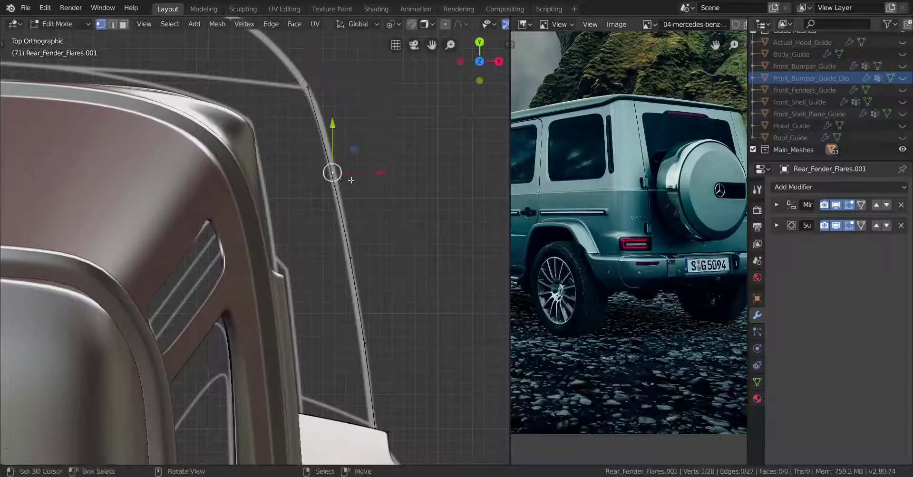
key(g)
key(x)
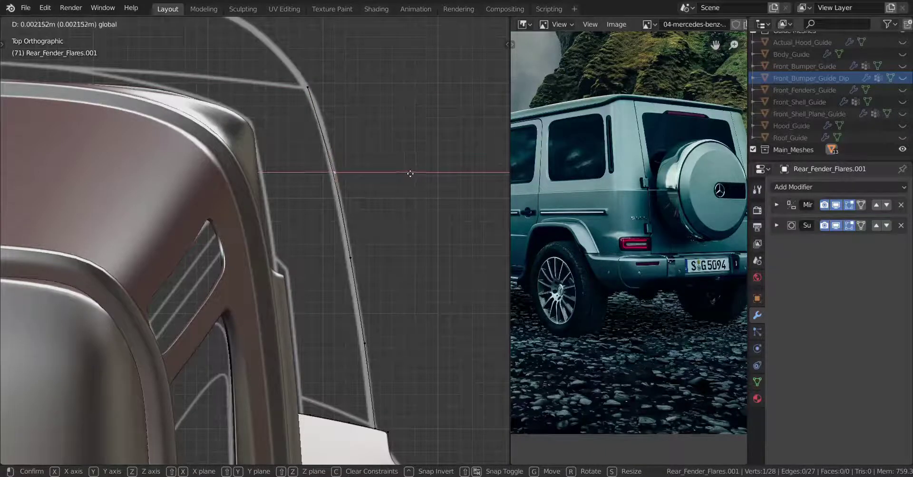
click(411, 173)
key(Tab)
key(Tab)
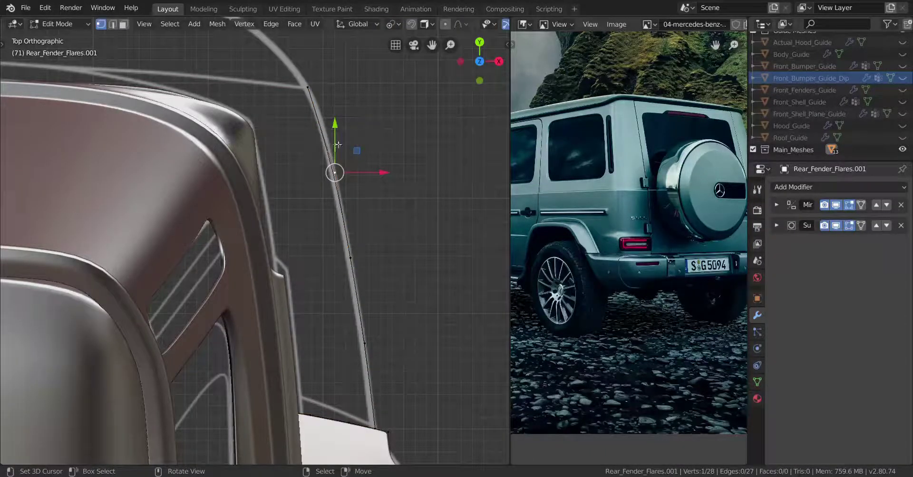
drag(383, 172, 384, 175)
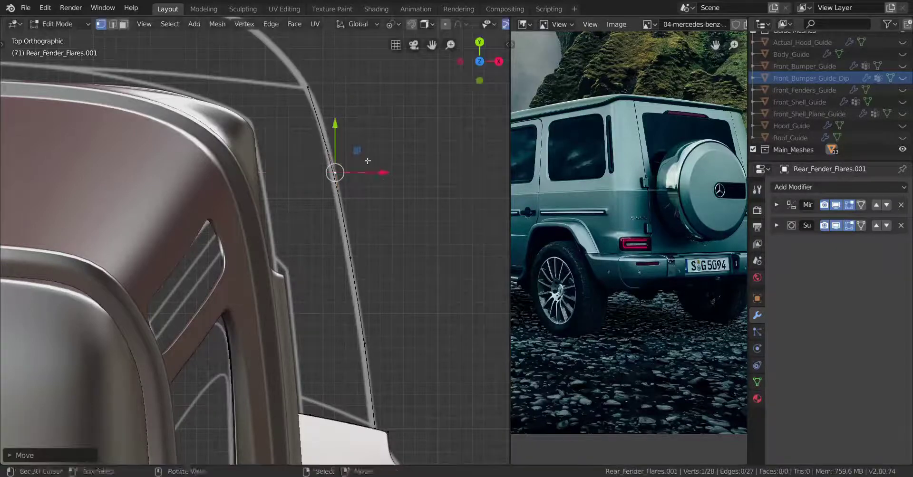
Extrude the side segment's end vertex around the rear corner to the blueprint bumper's rear line, short of the spare wheel outline.
shift+middle_drag(304, 131, 362, 301)
right_click(361, 258)
shift+middle_drag(299, 261, 358, 273)
scroll(358, 273, down, 2)
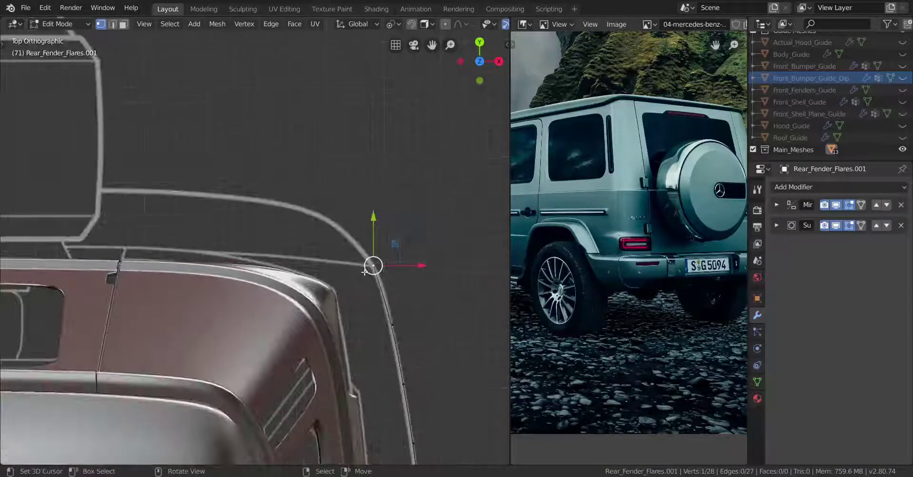
key(e)
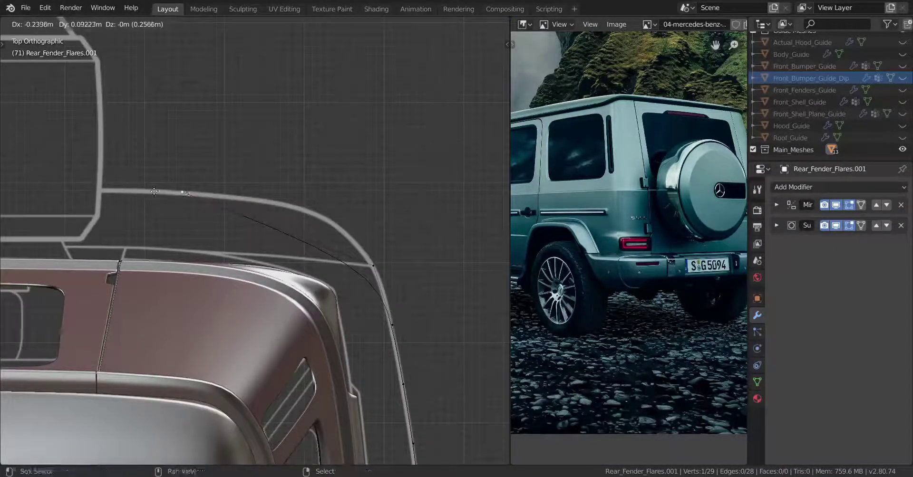
click(108, 200)
Subdivide the new rear corner edge with four evenly spaced loop cuts.
scroll(244, 214, up, 2)
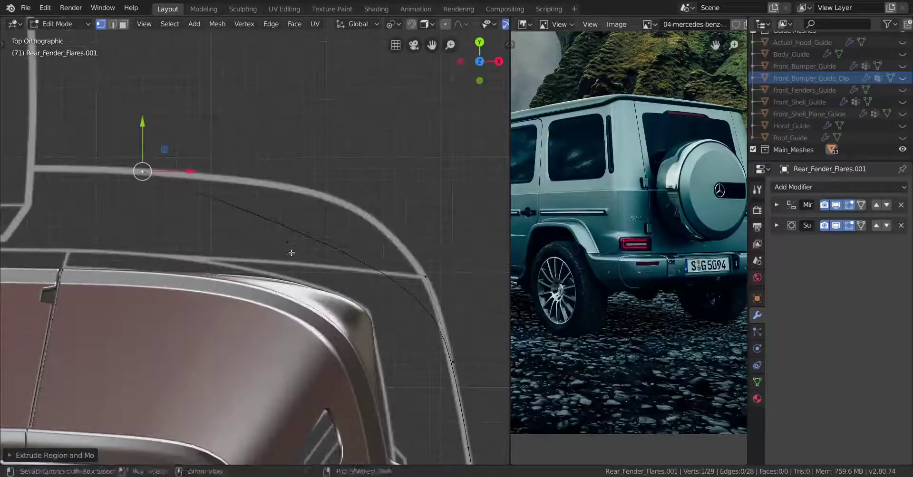
key(ctrl+r)
scroll(294, 242, up, 2)
click(295, 238)
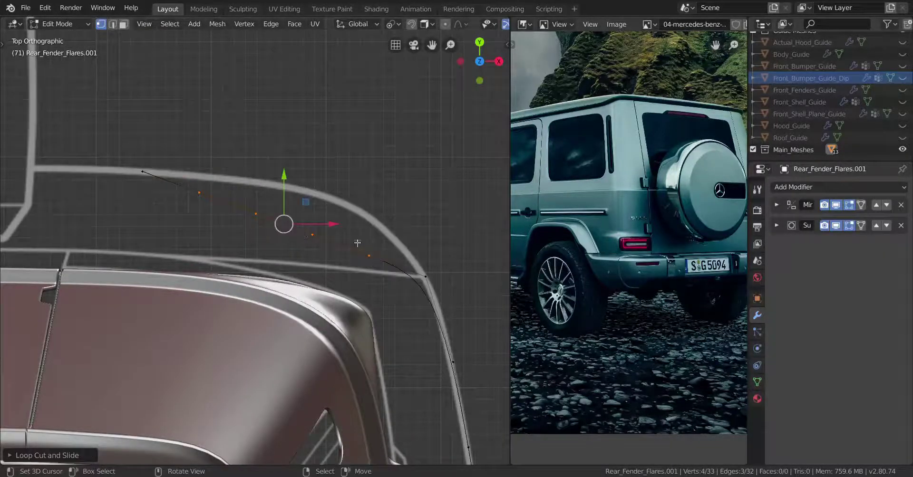
Move the two cut vertices nearest the side segment outward onto the blueprint's rounded rear corner line.
click(378, 261)
drag(377, 261, 385, 246)
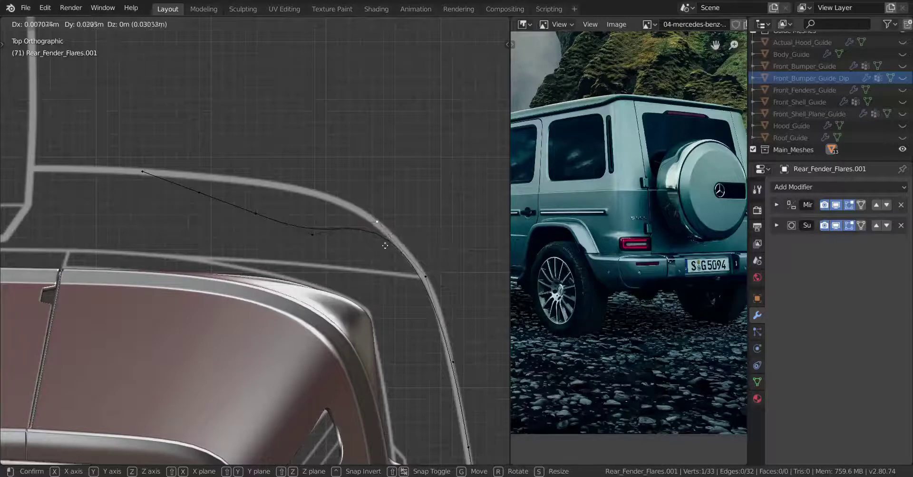
click(382, 253)
click(321, 241)
key(g)
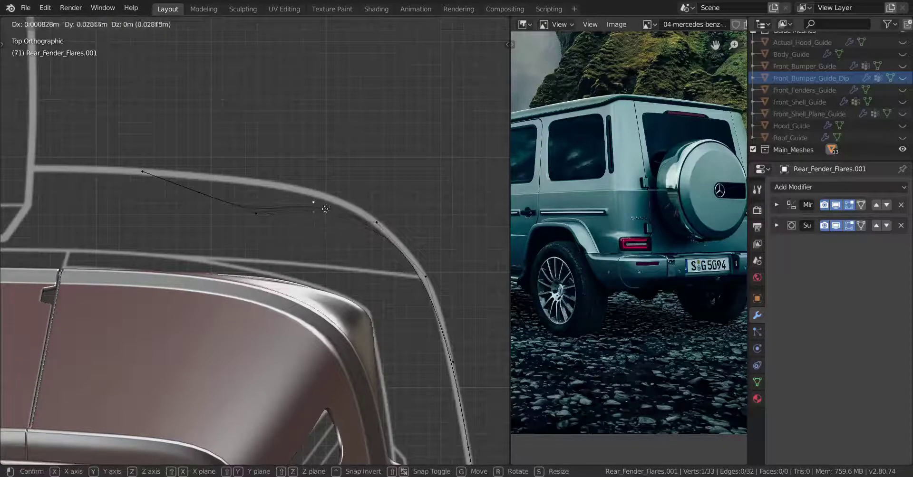
click(400, 137)
Move the remaining two cut vertices onto the blueprint's rear bumper line and check the curve in Object Mode.
click(256, 213)
key(g)
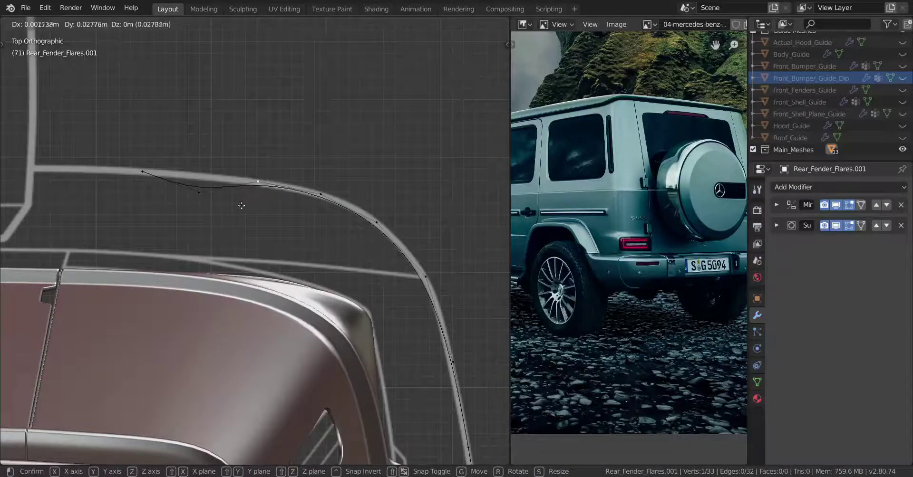
click(235, 209)
click(199, 192)
key(g)
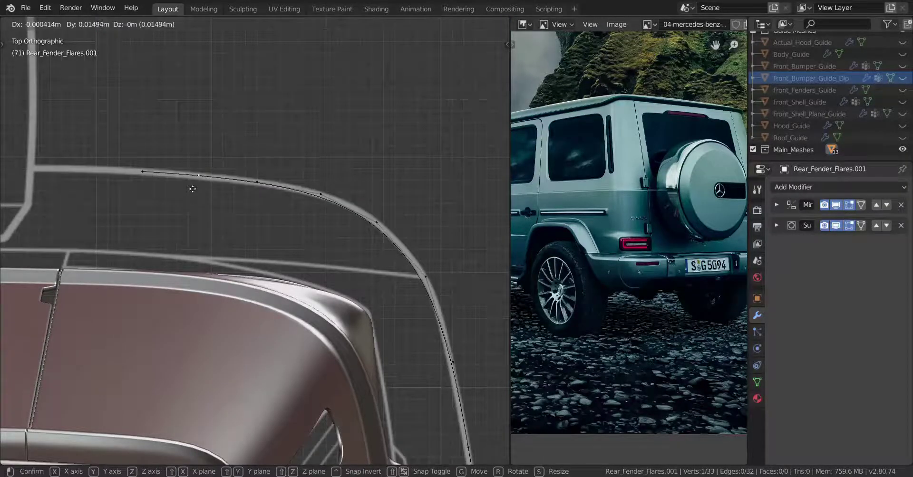
click(193, 189)
scroll(198, 231, down, 2)
shift+middle_drag(207, 234, 312, 237)
scroll(304, 240, down, 1)
key(Tab)
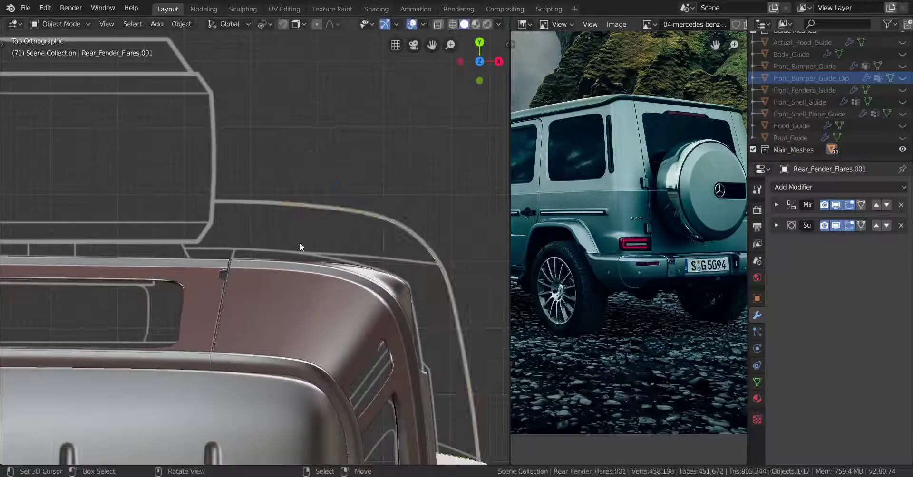
Nudge the vertex in the middle of the rear corner slightly outward so the smoothed curve follows the blueprint line.
key(Tab)
scroll(303, 247, up, 1)
key(Tab)
shift+middle_drag(452, 237, 299, 248)
scroll(300, 248, up, 4)
key(Tab)
right_click(319, 242)
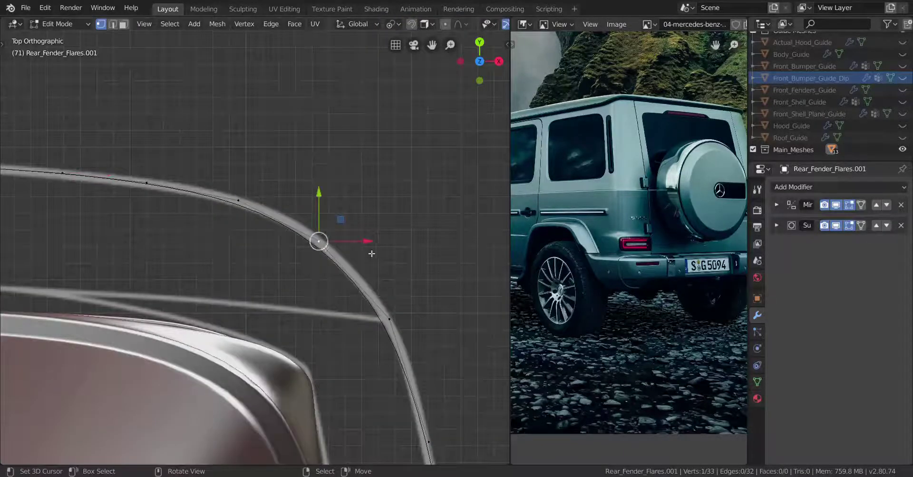
key(g)
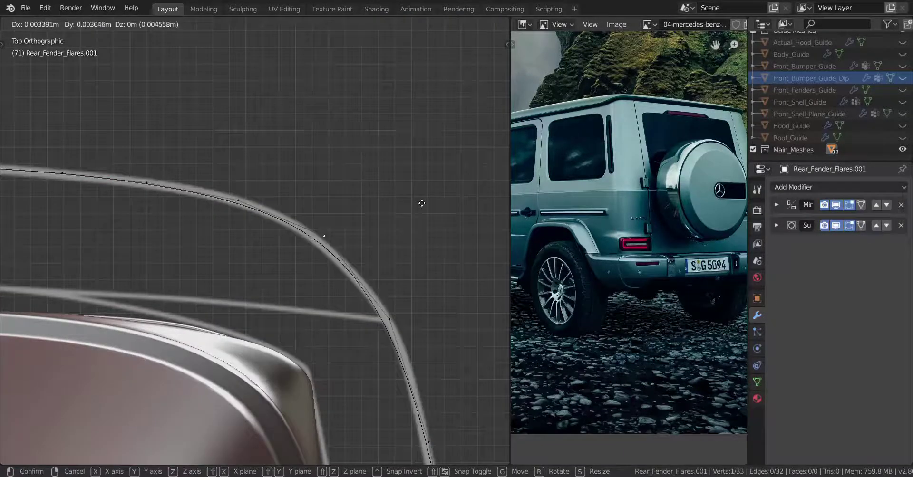
click(422, 203)
Shift the vertex at the start of the rear corner outward along X, then fine-tune the mid-corner vertex along X.
click(390, 319)
key(g)
key(x)
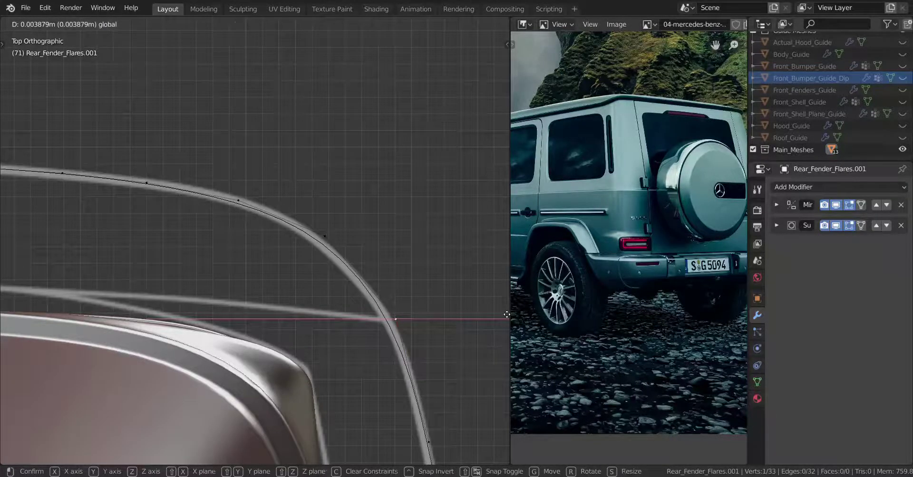
click(507, 314)
right_click(320, 236)
key(g)
key(x)
click(354, 269)
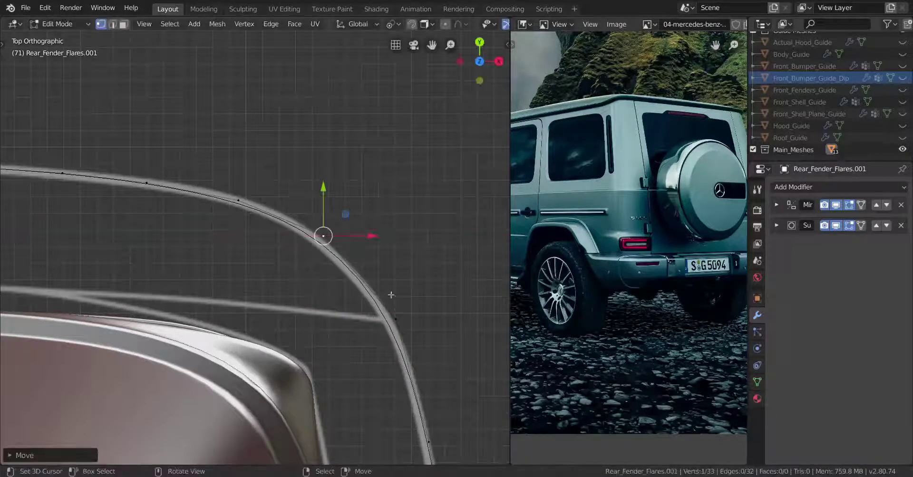
Nudge the vertices between the rear corner and the strip's open end onto the blueprint line and check the curve.
click(265, 215)
key(g)
key(x)
key(Escape)
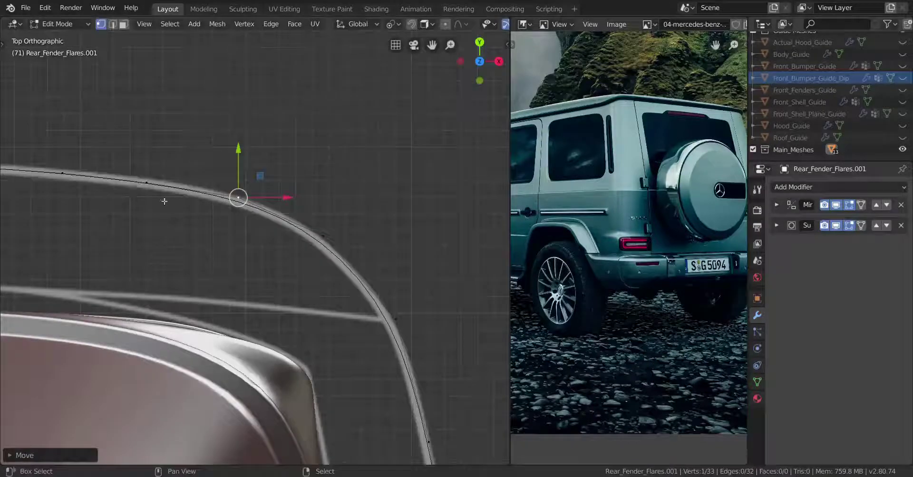
shift+middle_drag(163, 200, 357, 233)
right_click(357, 234)
drag(354, 184, 353, 178)
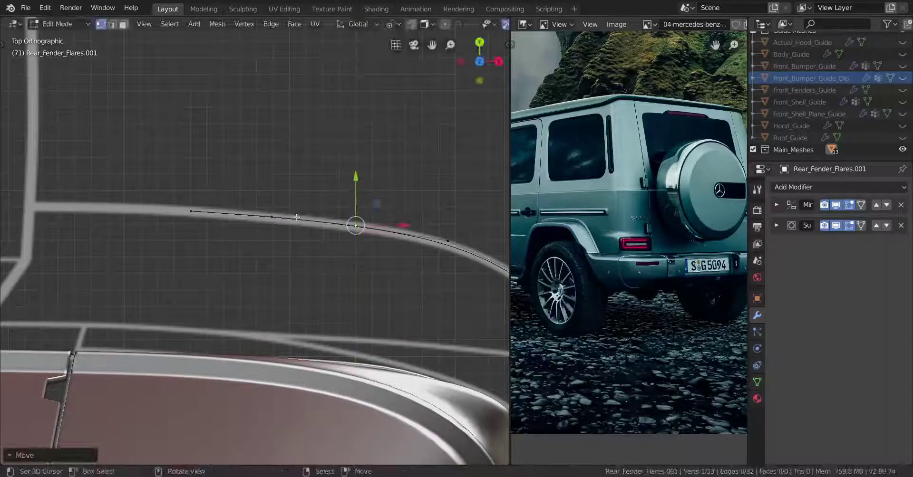
right_click(276, 221)
scroll(209, 221, down, 5)
shift+middle_drag(215, 239, 251, 243)
scroll(252, 246, down, 5)
key(Tab)
scroll(253, 256, up, 1)
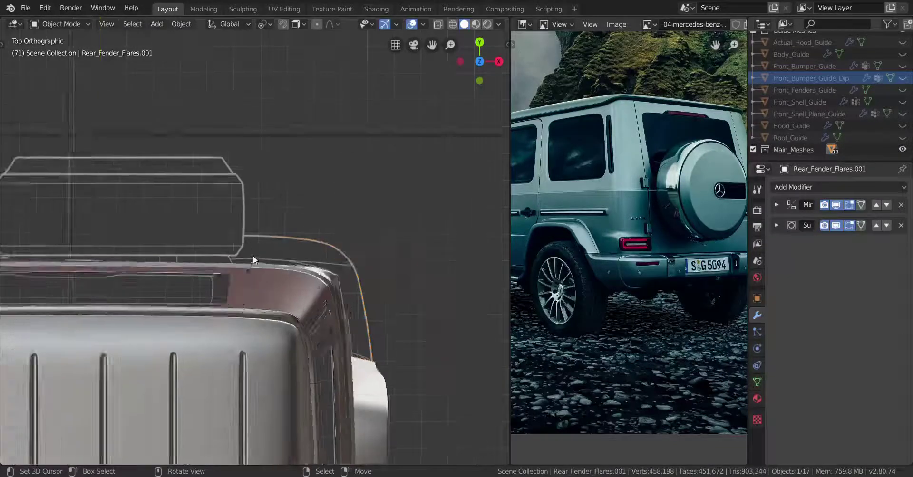
Extrude the strip's rear end vertex along X to the car's centre line and raise the new vertex slightly along Y.
key(Tab)
scroll(253, 255, up, 5)
shift+middle_drag(312, 279, 372, 290)
scroll(372, 289, down, 6)
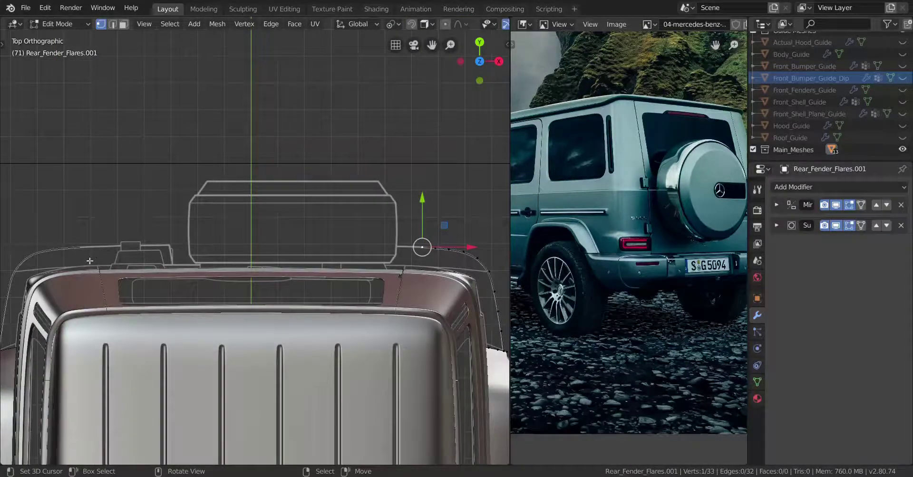
scroll(395, 253, up, 3)
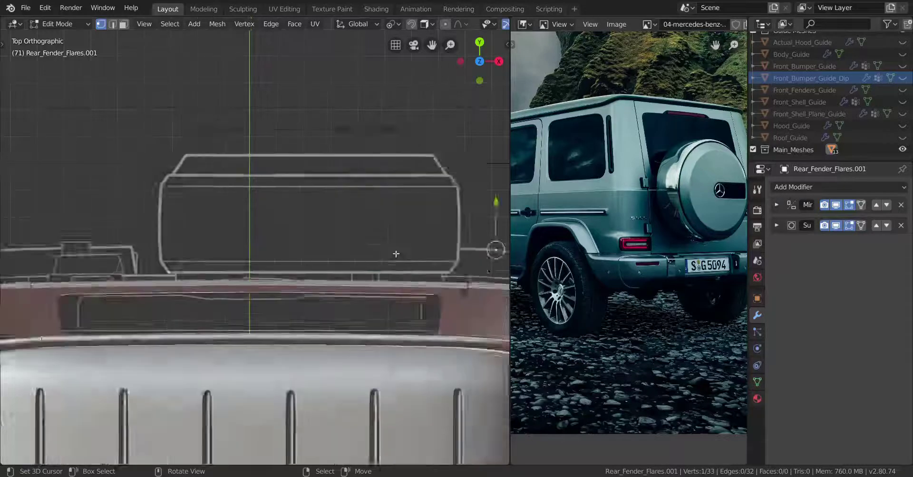
scroll(279, 257, down, 3)
shift+middle_drag(278, 264, 289, 271)
scroll(365, 281, up, 1)
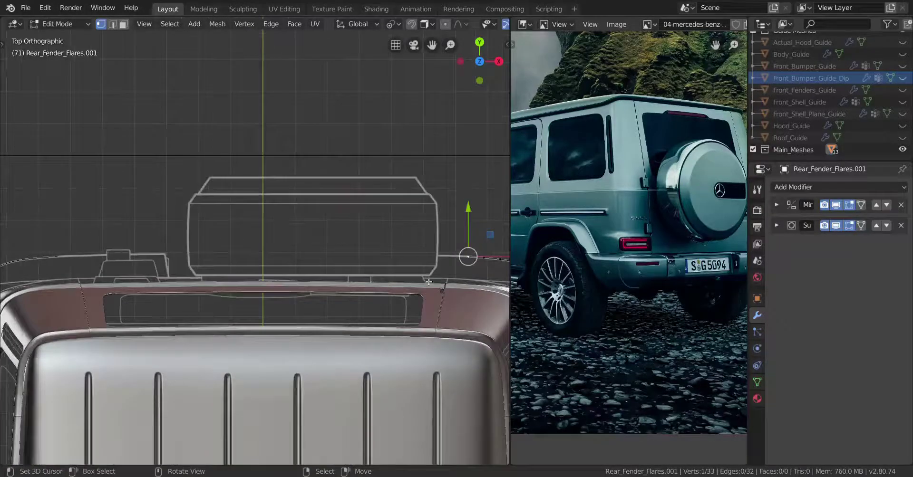
key(e)
key(x)
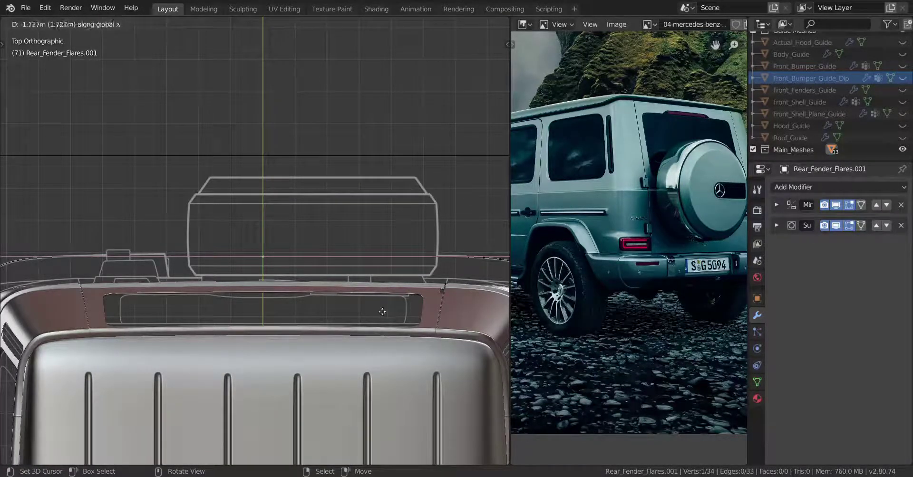
click(288, 309)
shift+middle_drag(256, 245, 247, 251)
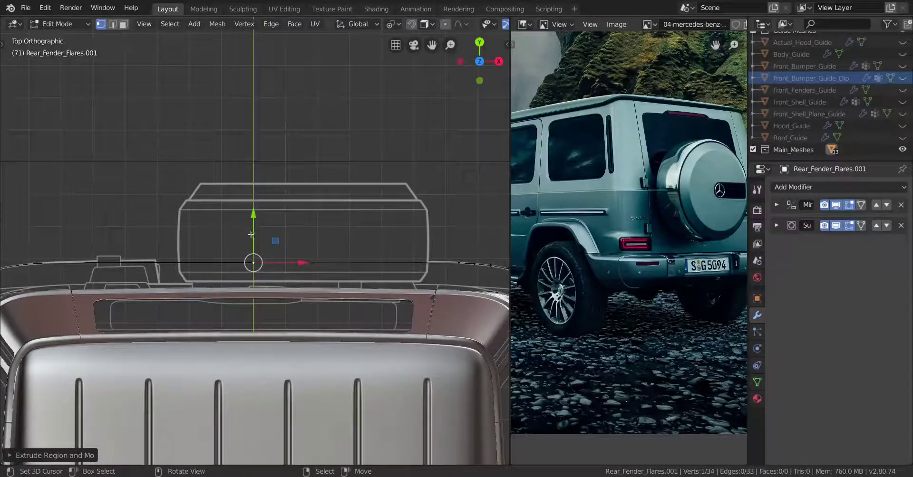
shift+drag(255, 218, 261, 170)
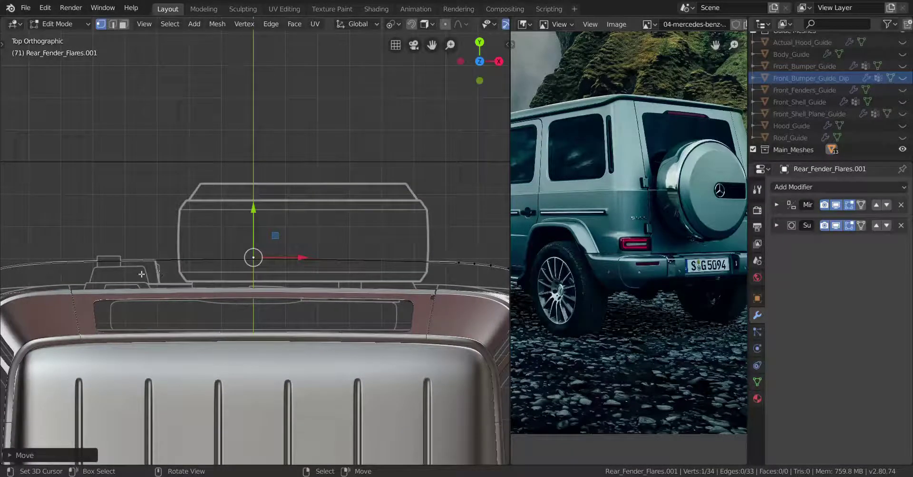
Subdivide the new rear edge behind the spare wheel outline with three evenly spaced loop cuts.
key(ctrl+r)
scroll(390, 275, up, 2)
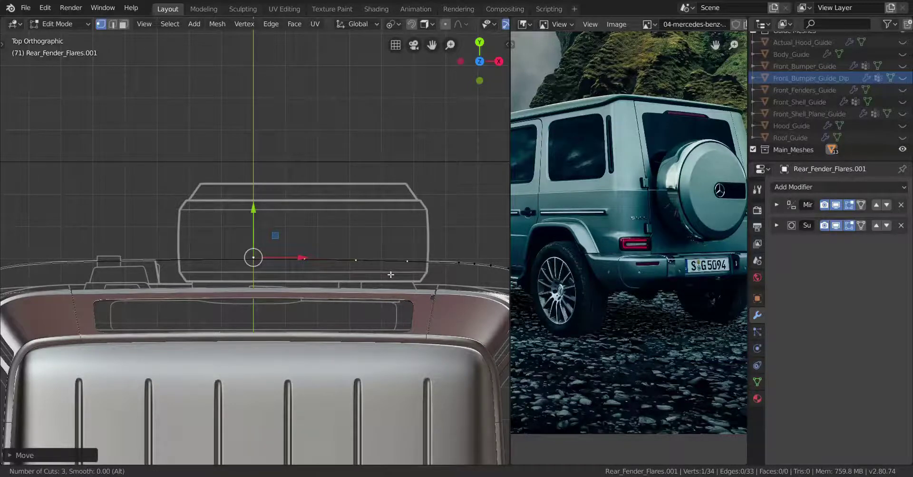
click(390, 275)
right_click(388, 278)
Adjust the three new cut vertices along Y to even out the rear line across the spare wheel outline.
scroll(380, 285, up, 2)
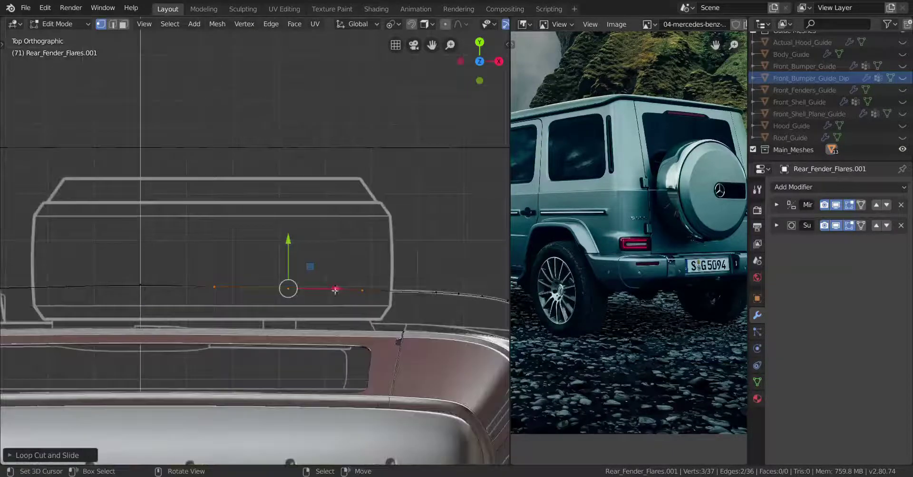
click(363, 290)
key(g)
key(y)
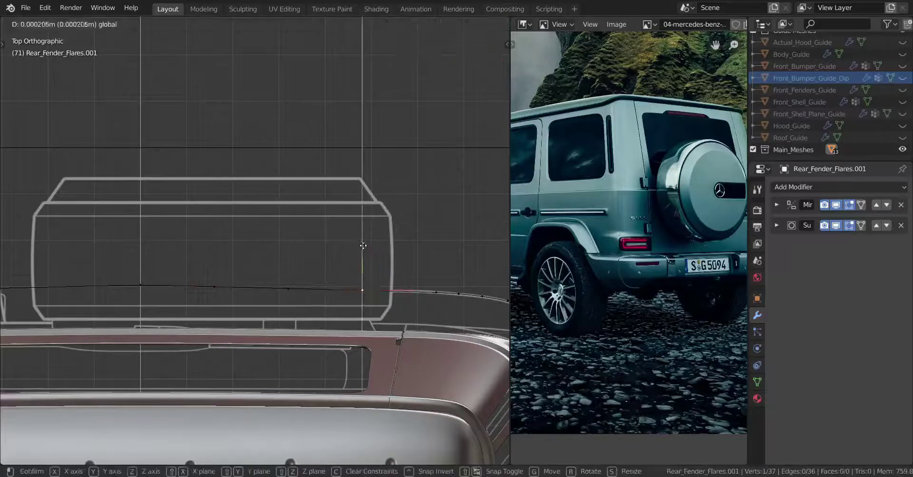
right_click(362, 245)
click(288, 289)
key(g)
key(y)
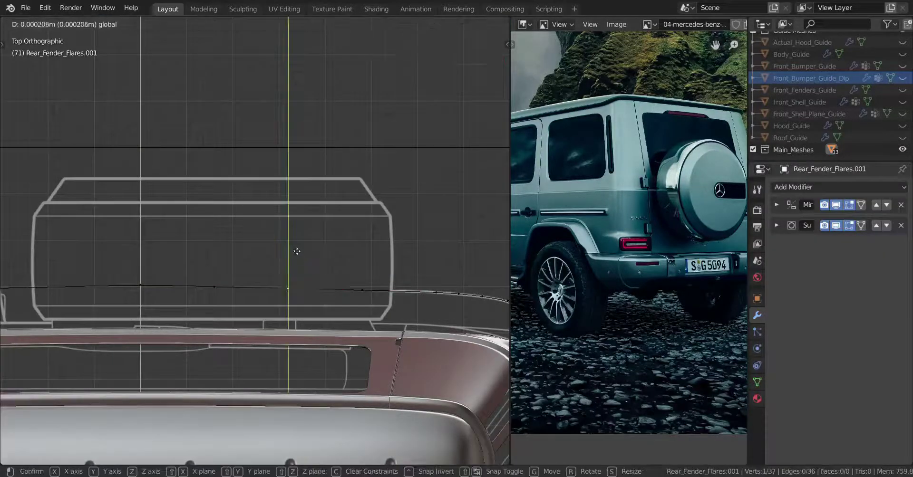
click(299, 260)
click(214, 287)
key(g)
key(y)
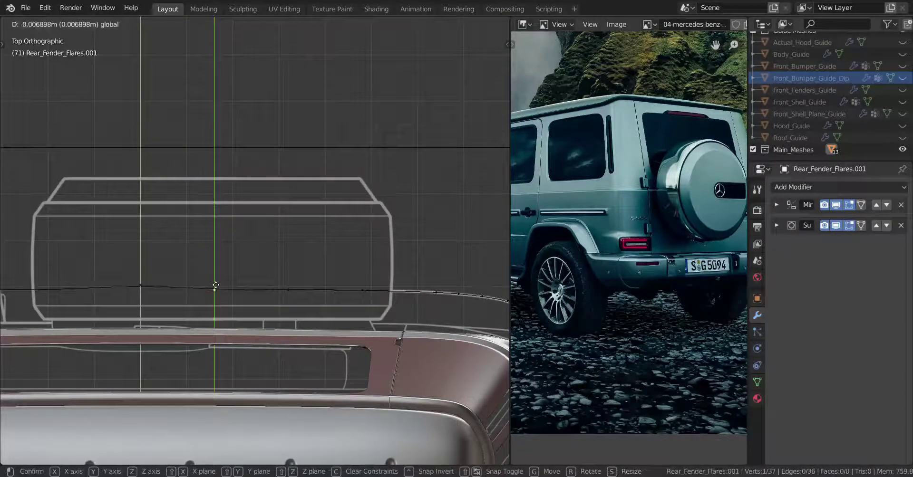
click(215, 288)
Lower the centre vertex along Y and level it with its neighbouring vertex by scaling both to 0 along Y.
click(140, 285)
key(g)
key(y)
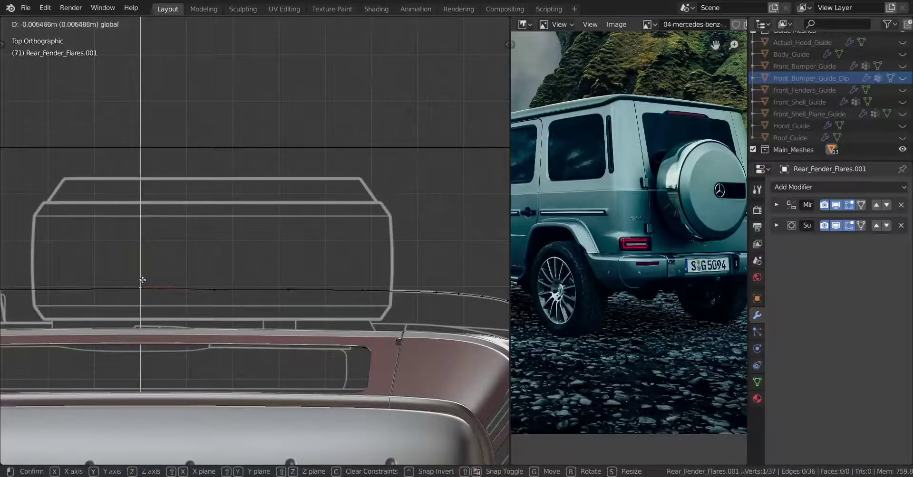
click(142, 281)
shift+click(215, 288)
text(s)
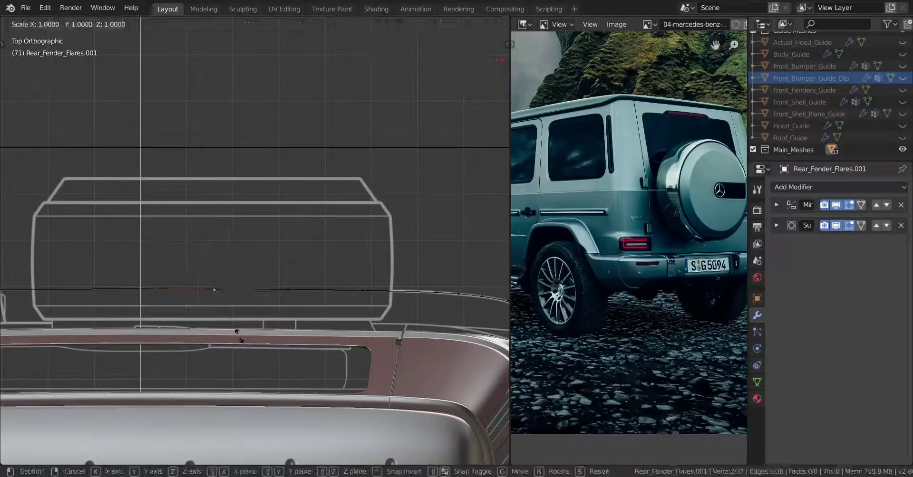
text(y)
text(0)
key(Return)
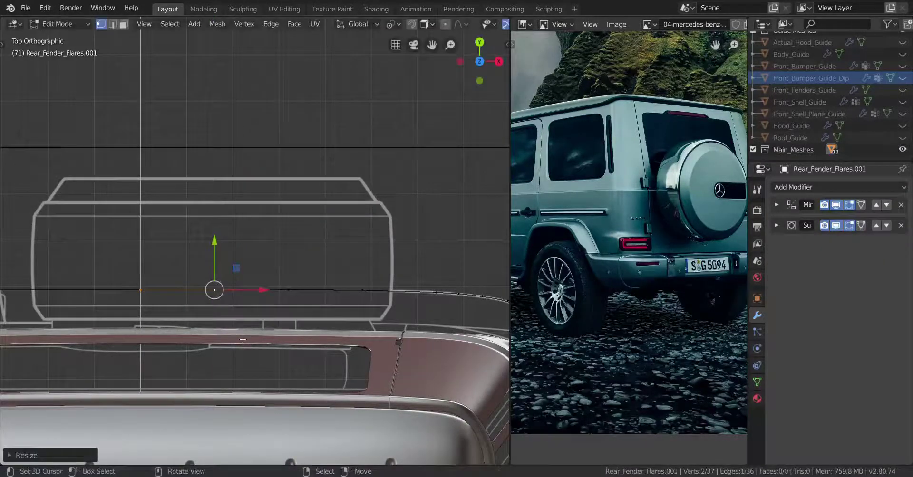
Select the four vertices from the centre line to the spare wheel's edge, nudge them slightly along Y and check the result.
key(Tab)
scroll(290, 318, down, 1)
scroll(290, 318, down, 2)
shift+middle_drag(290, 318, 359, 310)
key(Tab)
scroll(406, 295, up, 2)
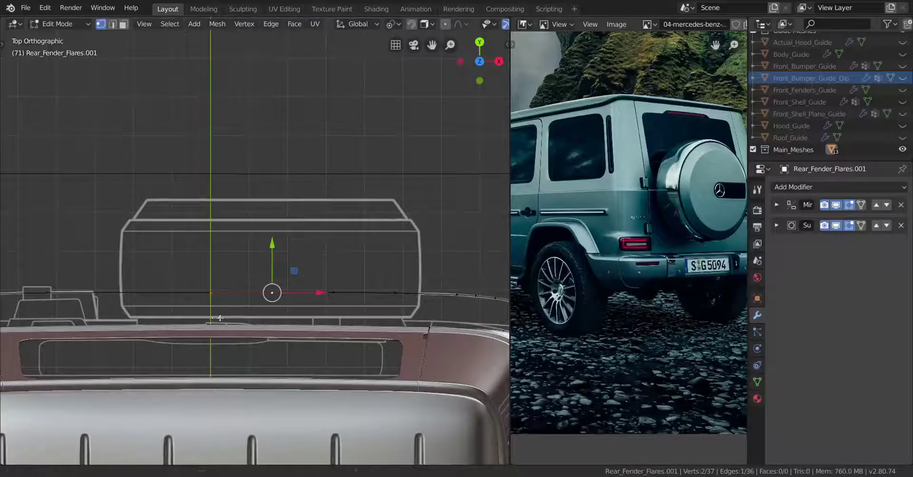
shift+middle_drag(195, 309, 262, 303)
shift+middle_drag(395, 296, 360, 301)
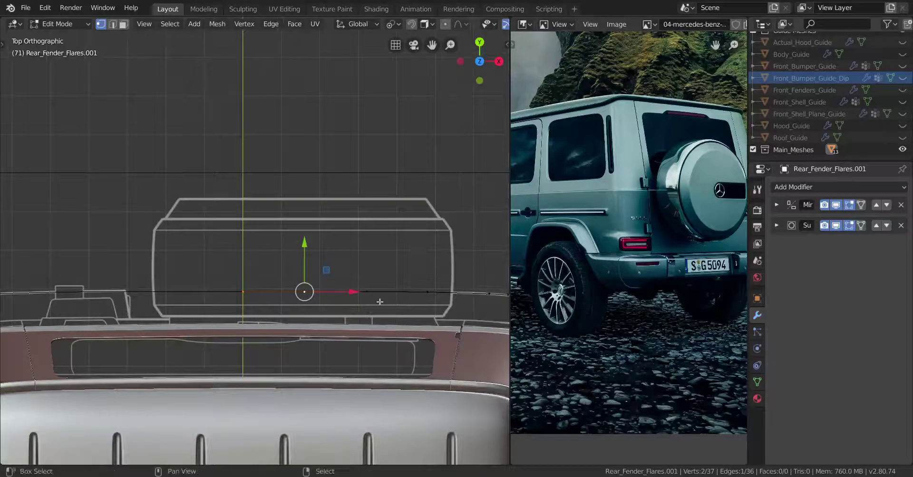
shift+click(366, 292)
shift+click(427, 292)
drag(433, 252, 430, 246)
scroll(443, 311, down, 2)
shift+middle_drag(443, 310, 301, 314)
key(Tab)
key(Tab)
scroll(413, 315, up, 2)
scroll(301, 314, up, 3)
Add one centred loop cut to the edge crossing the spare wheel's side outline.
shift+middle_drag(401, 334, 322, 326)
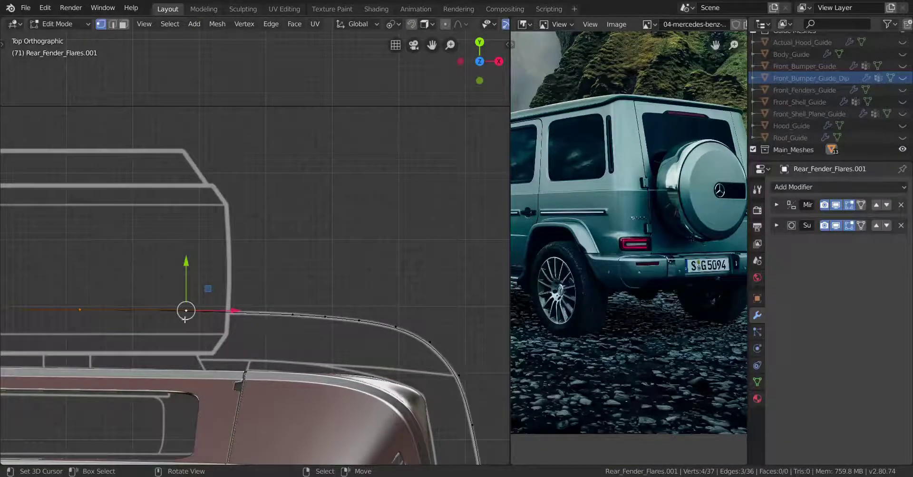
shift+middle_drag(333, 349, 268, 283)
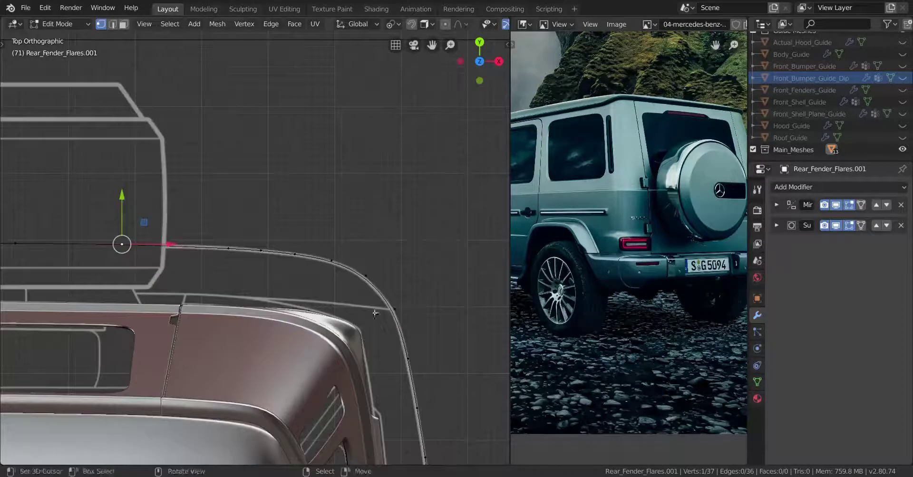
ctrl+click(408, 359)
key(w)
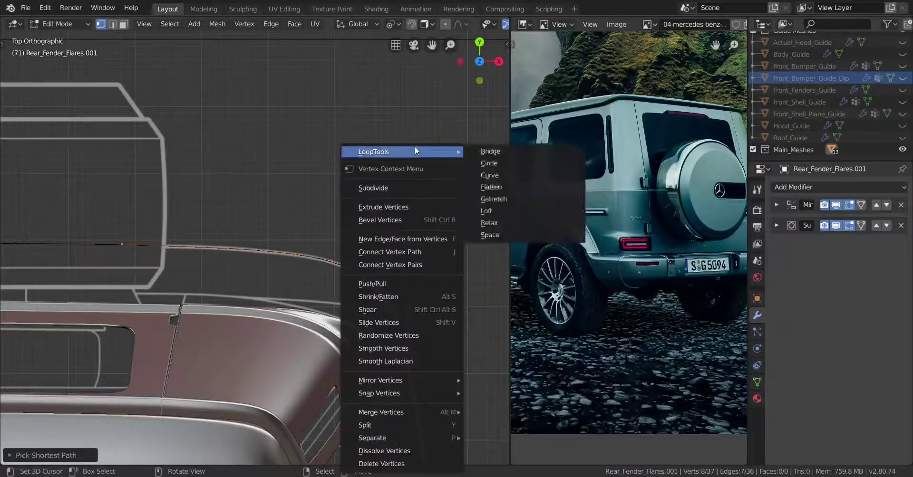
key(ctrl+r)
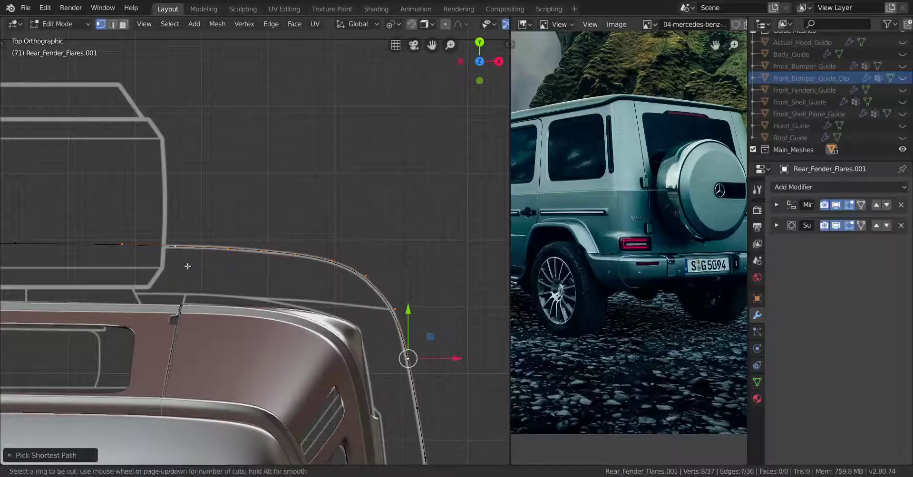
click(188, 266)
right_click(184, 270)
Select the vertex path from the spare wheel around the rear corner and distribute it evenly with LoopTools Space.
right_click(134, 249)
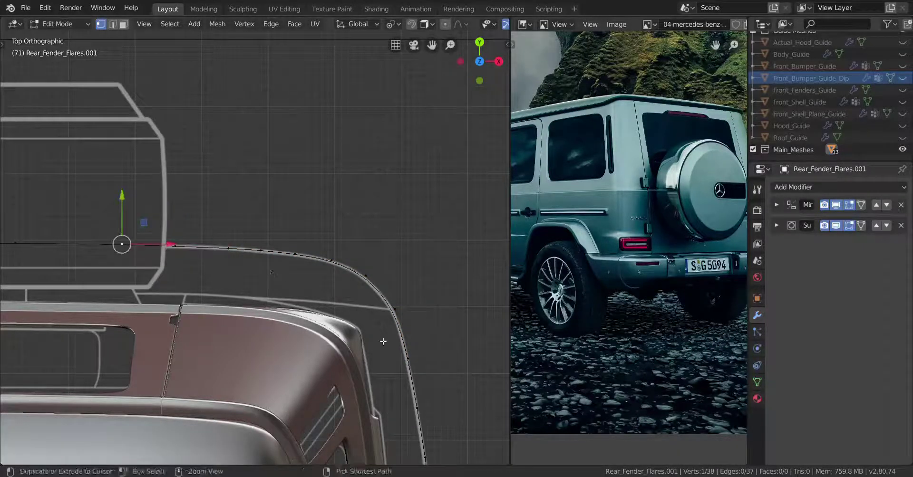
ctrl+right_click(407, 358)
key(w)
mouse_move(380, 152)
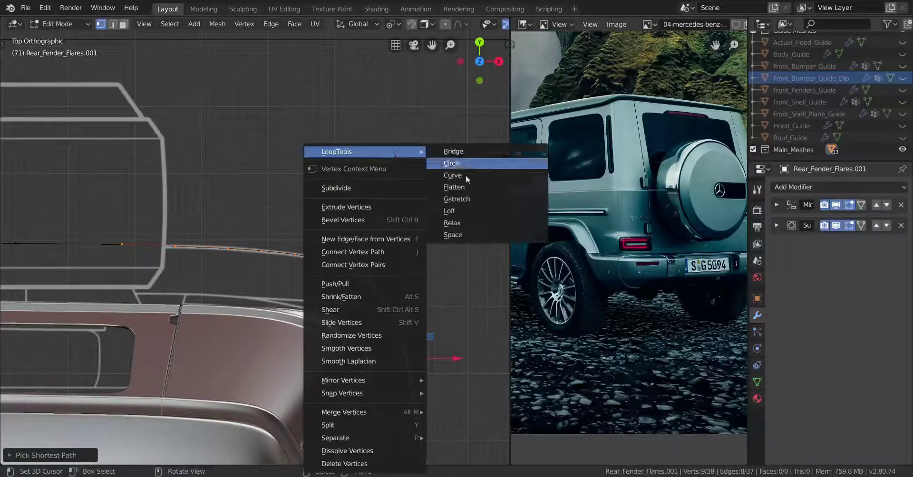
click(470, 236)
key(Tab)
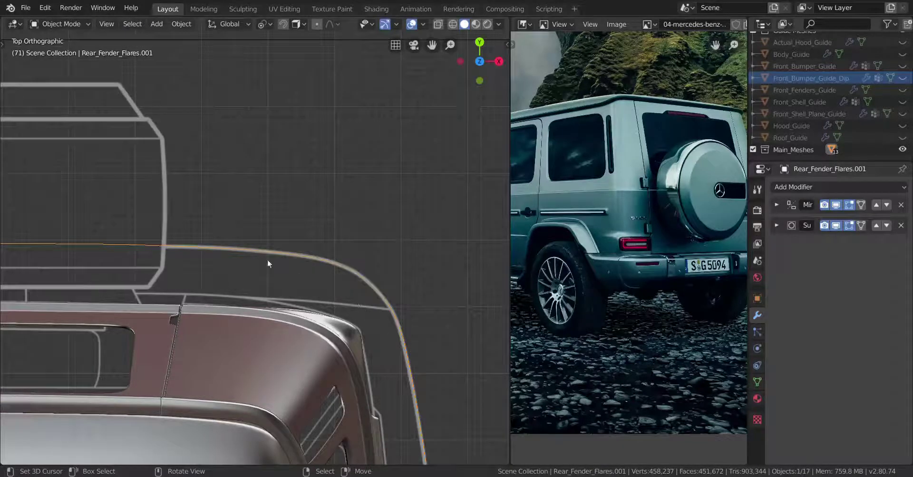
Add one centred loop cut to each of the three edges between the centre line and the spare wheel's side outline.
key(Tab)
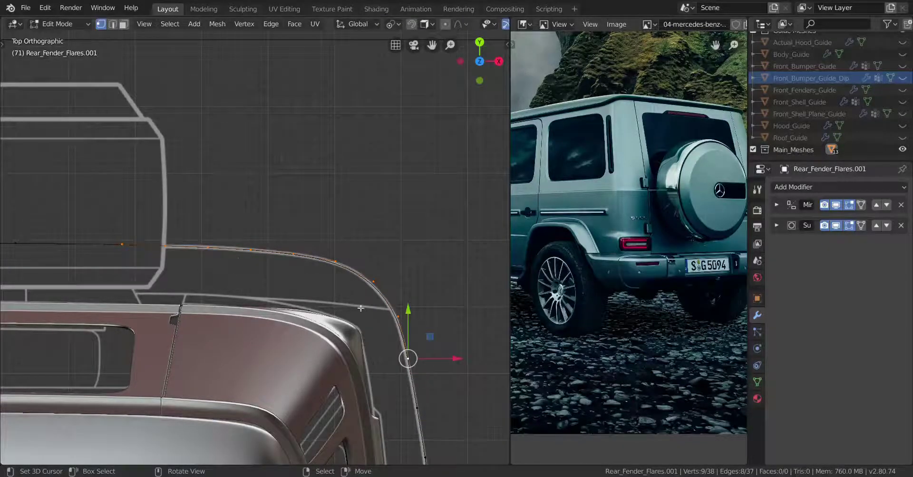
scroll(360, 308, down, 2)
shift+middle_drag(251, 319, 371, 339)
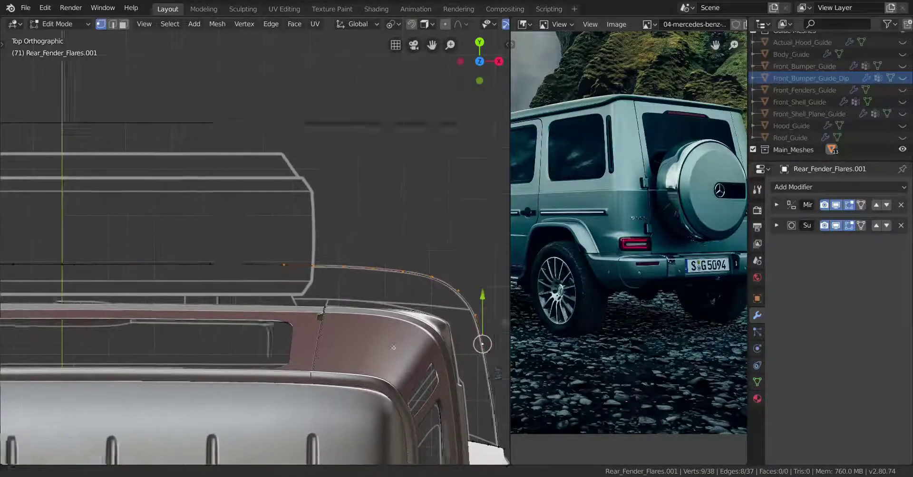
scroll(371, 339, up, 1)
shift+middle_drag(237, 283, 344, 314)
key(ctrl+r)
click(345, 314)
right_click(345, 314)
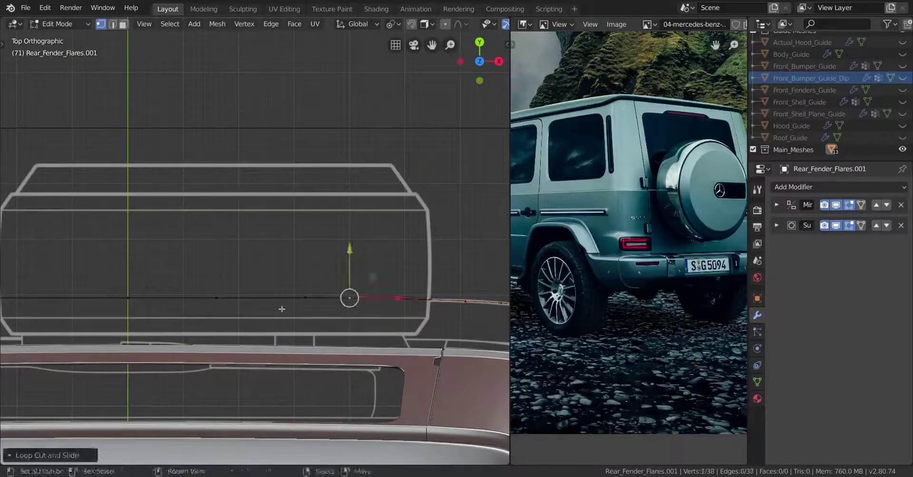
key(ctrl+r)
click(264, 307)
right_click(264, 307)
key(ctrl+r)
click(165, 312)
right_click(165, 312)
scroll(226, 337, down, 3)
key(Tab)
key(Tab)
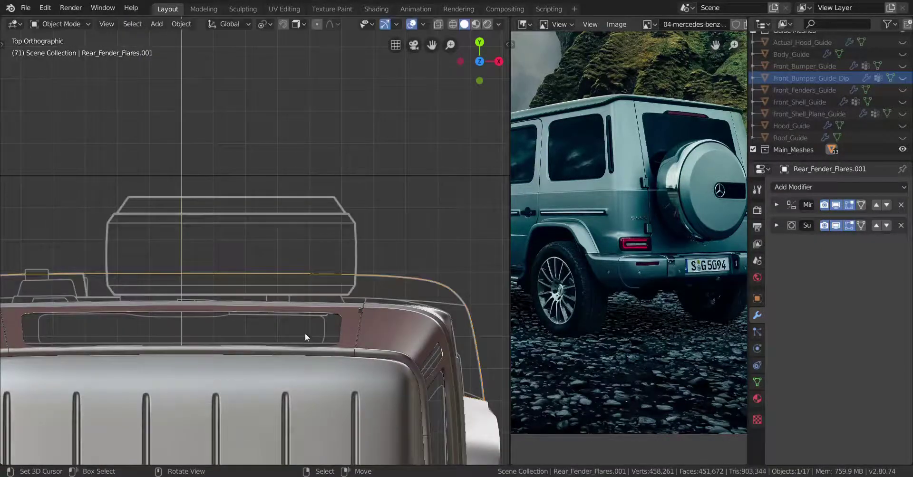
scroll(384, 303, up, 3)
key(a)
key(a)
scroll(265, 327, down, 2)
shift+middle_drag(349, 331, 305, 302)
alt+right_click(333, 296)
scroll(281, 312, down, 2)
scroll(305, 302, up, 2)
scroll(305, 302, up, 6)
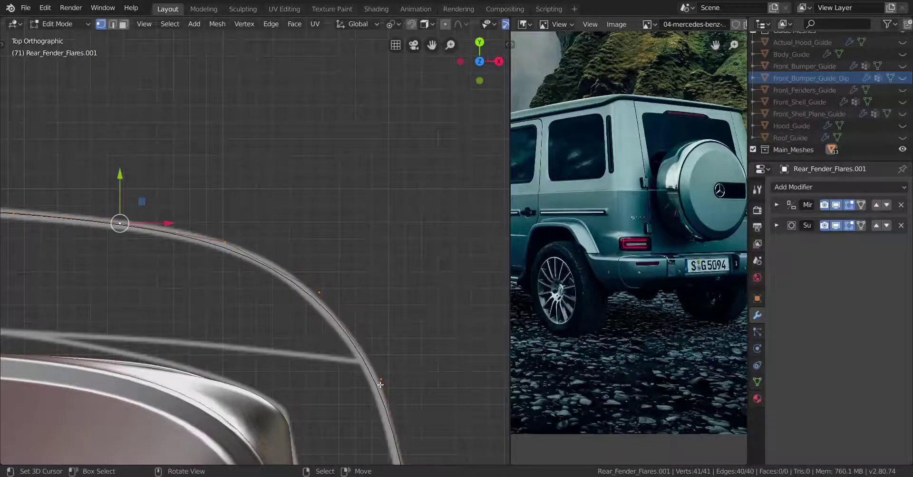
click(387, 390)
key(g)
key(g)
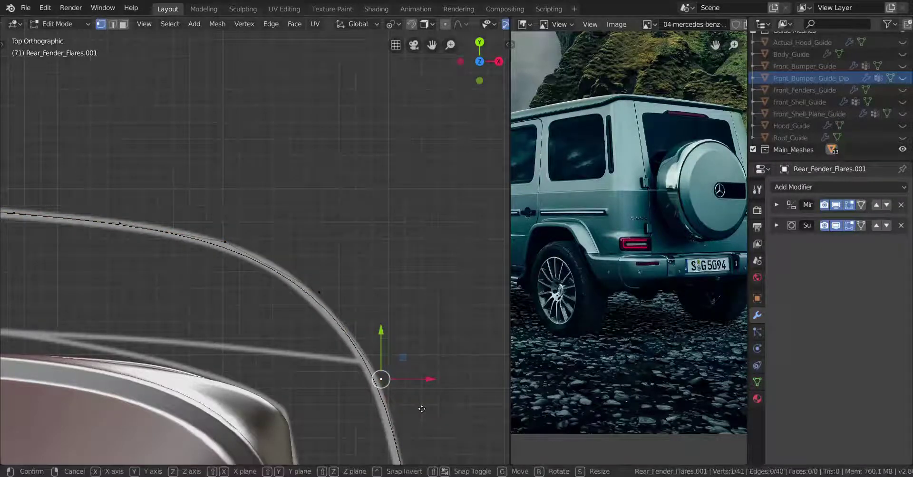
right_click(420, 405)
Select the vertex path from the centre line to the fender flare, space it evenly with LoopTools Space and check the result.
scroll(401, 410, down, 4)
scroll(350, 373, down, 3)
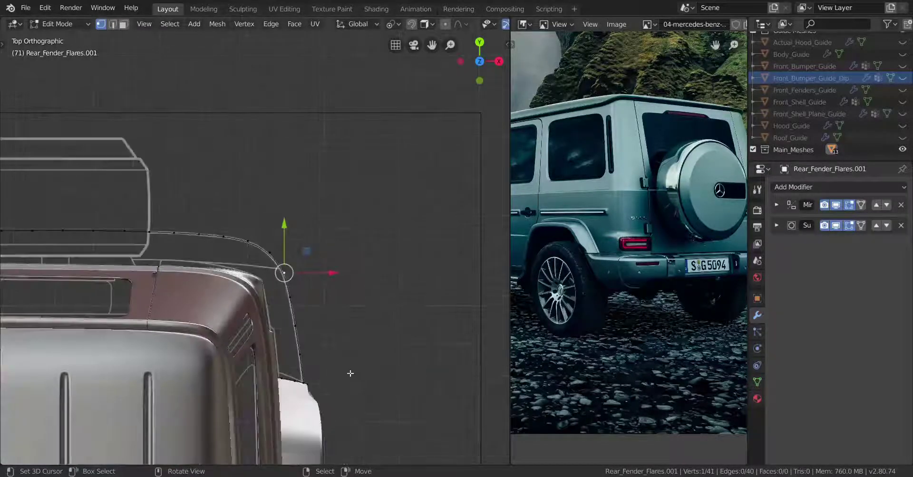
shift+middle_drag(350, 373, 428, 369)
scroll(337, 308, up, 4)
right_click(167, 227)
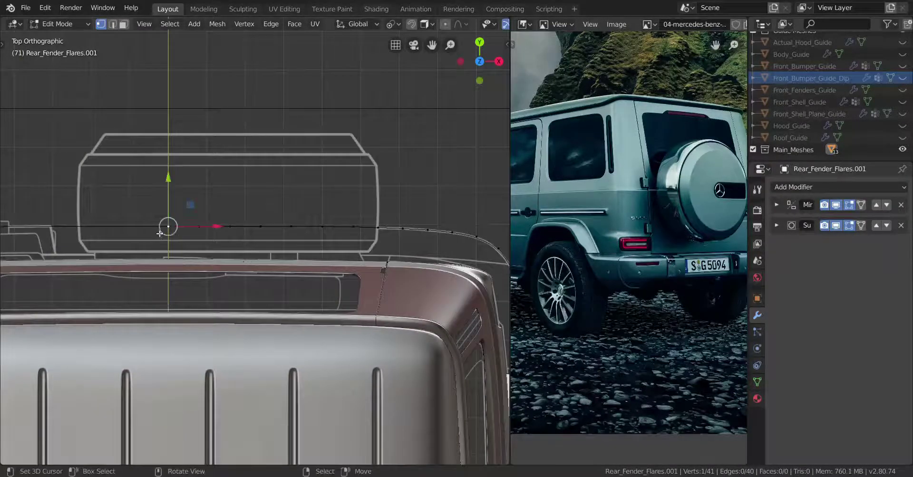
shift+middle_drag(312, 281, 167, 233)
ctrl+click(389, 328)
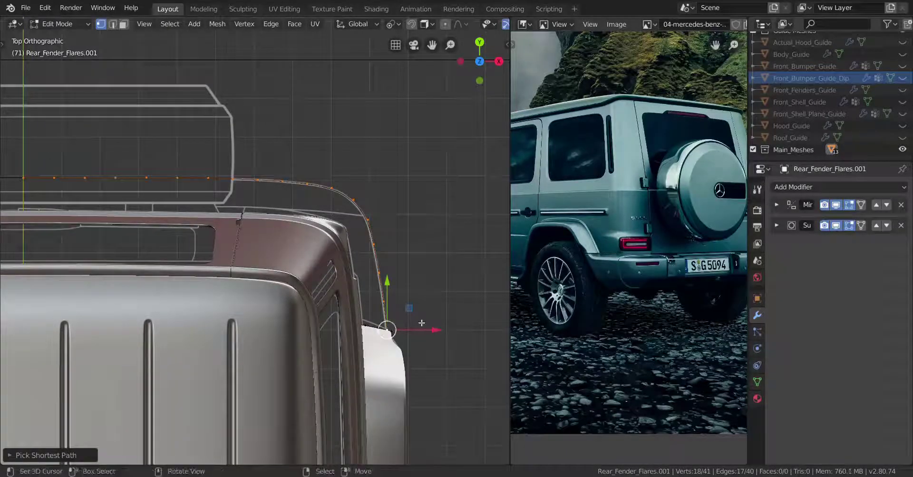
scroll(390, 328, up, 1)
right_click(442, 206)
mouse_move(472, 153)
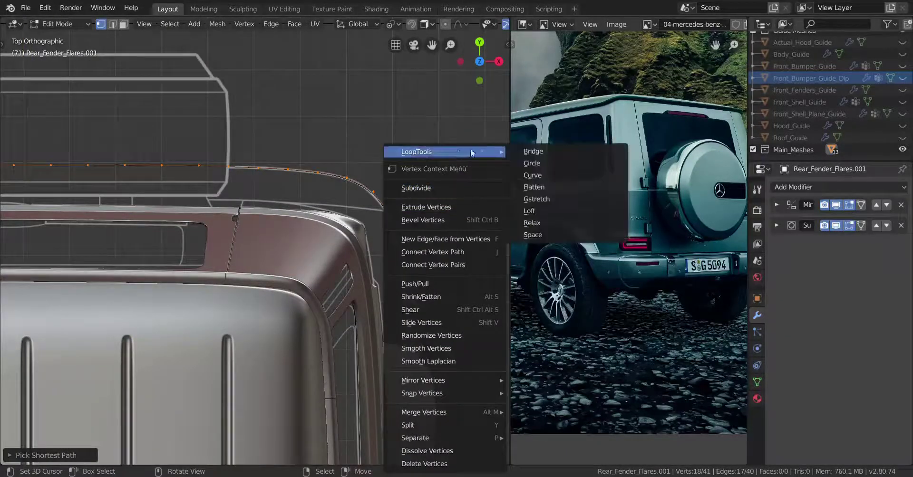
click(558, 236)
key(Tab)
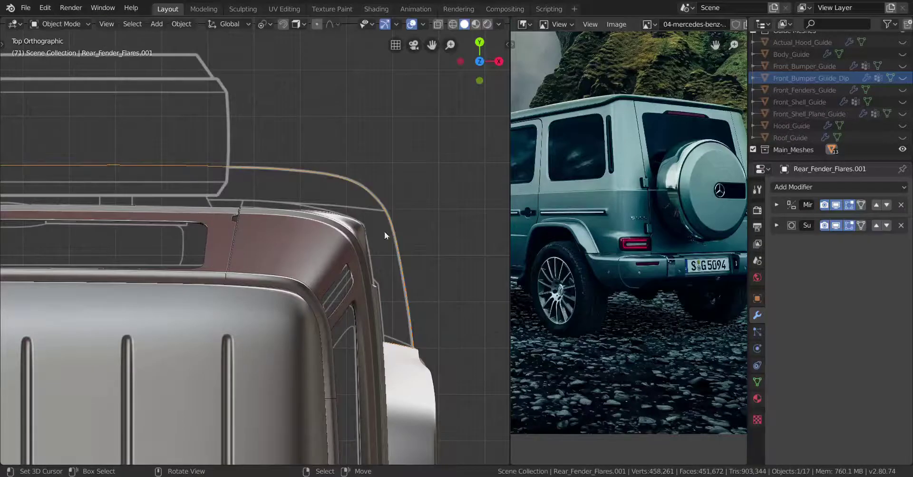
key(Tab)
Examine the evenly spaced strip against the blueprint's bumper outline from the centre line to its end at the fender flare.
shift+middle_drag(159, 161, 250, 161)
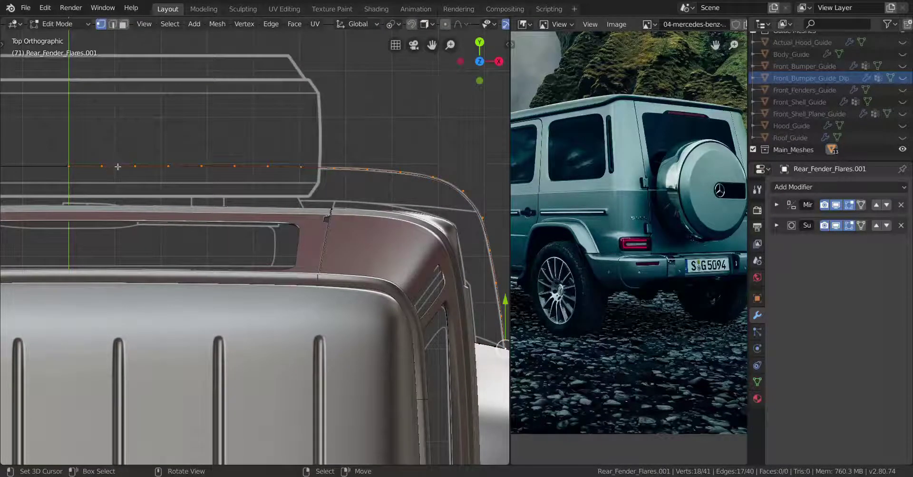
scroll(430, 296, down, 3)
shift+middle_drag(325, 319, 226, 297)
scroll(227, 298, up, 7)
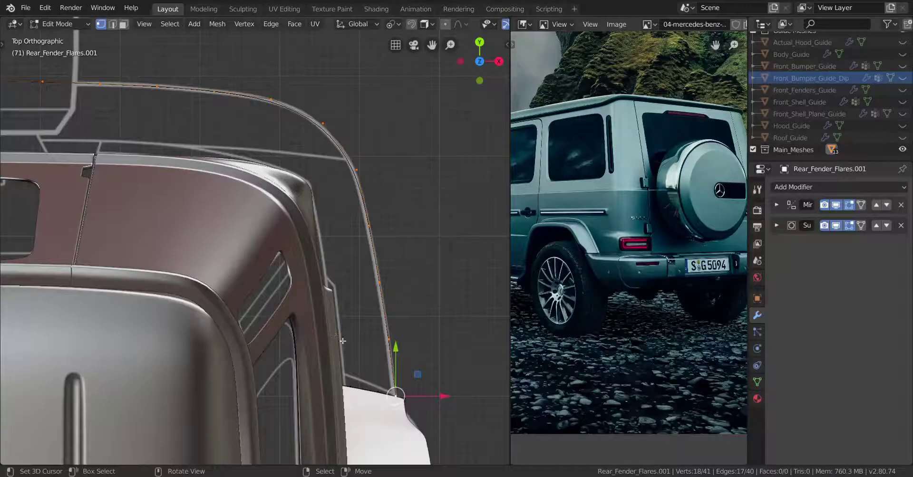
shift+middle_drag(387, 386, 261, 247)
scroll(261, 248, up, 4)
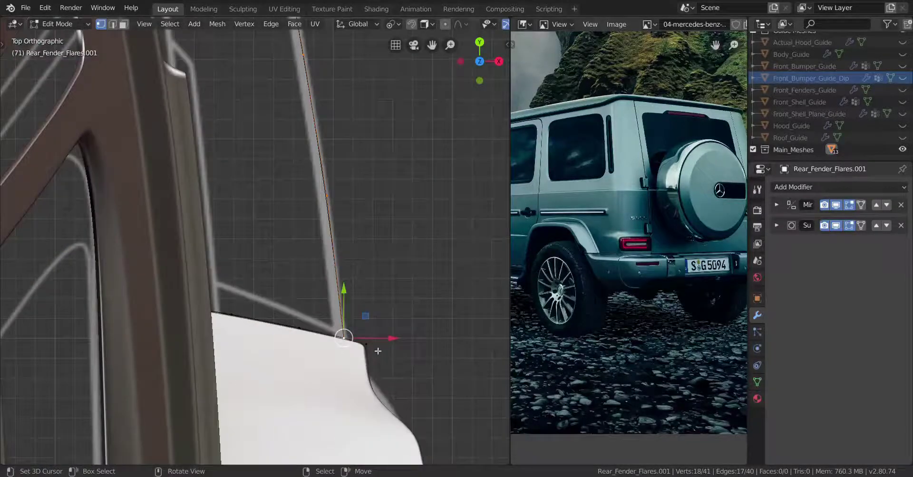
scroll(362, 343, down, 4)
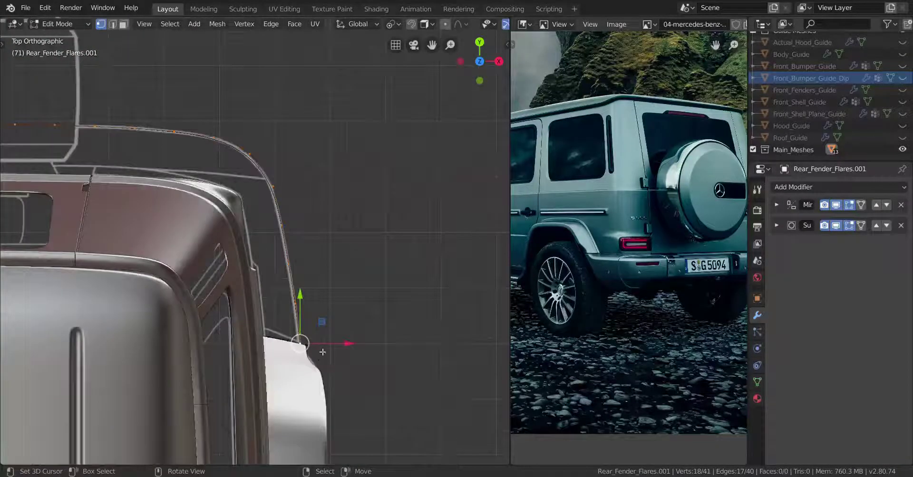
shift+middle_drag(319, 341, 381, 337)
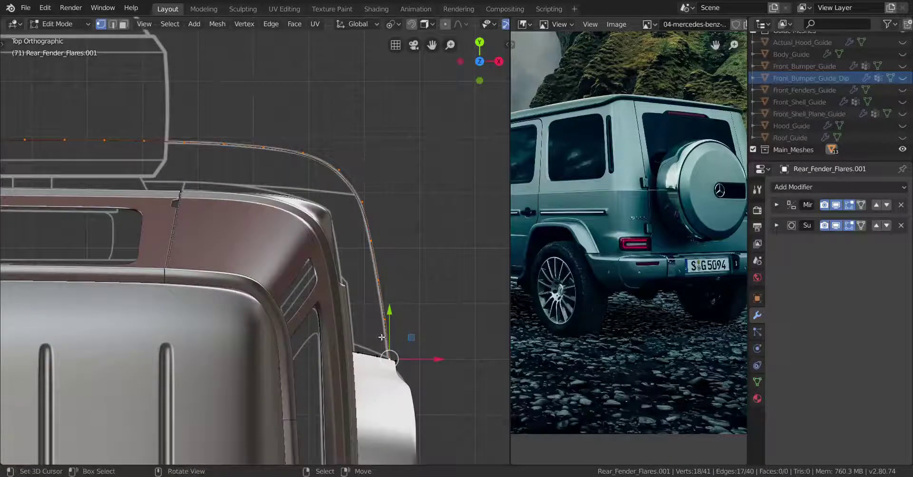
Duplicate the selected edge strip and offset the copy slightly outward along X.
key(shift+d)
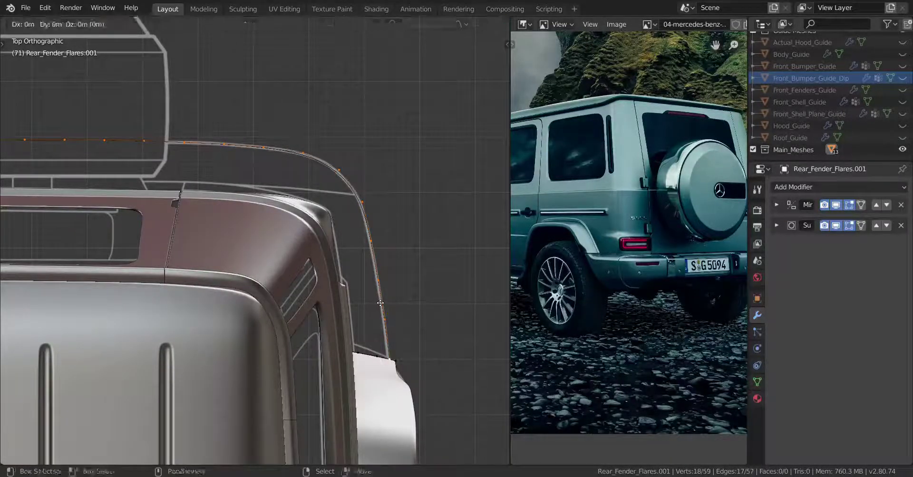
key(x)
click(442, 287)
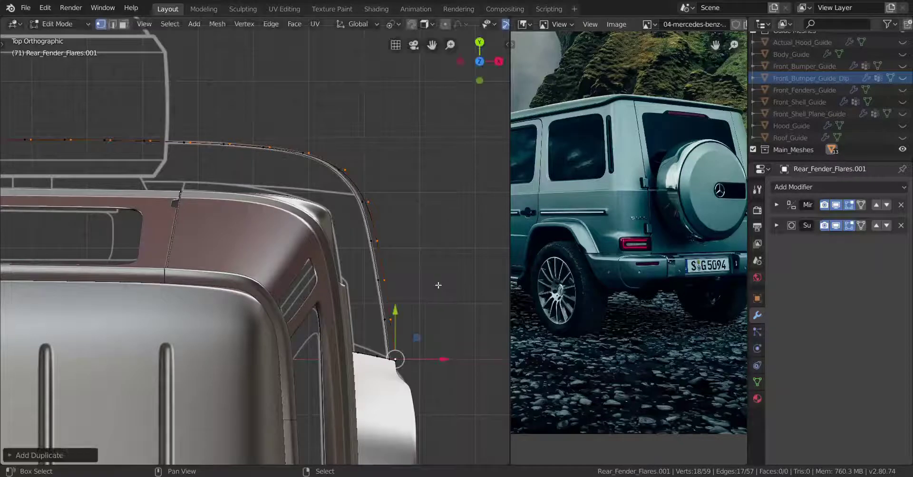
scroll(398, 293, up, 6)
shift+middle_drag(441, 285, 308, 308)
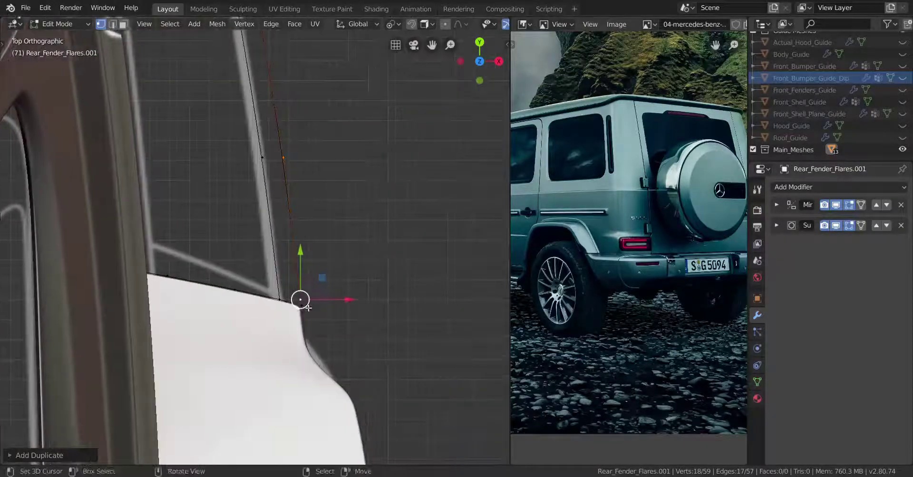
Move the duplicated strip along X and Y so its end vertex meets the fender flare's outer corner.
scroll(307, 308, up, 2)
key(g)
key(x)
drag(370, 330, 390, 329)
drag(323, 288, 331, 315)
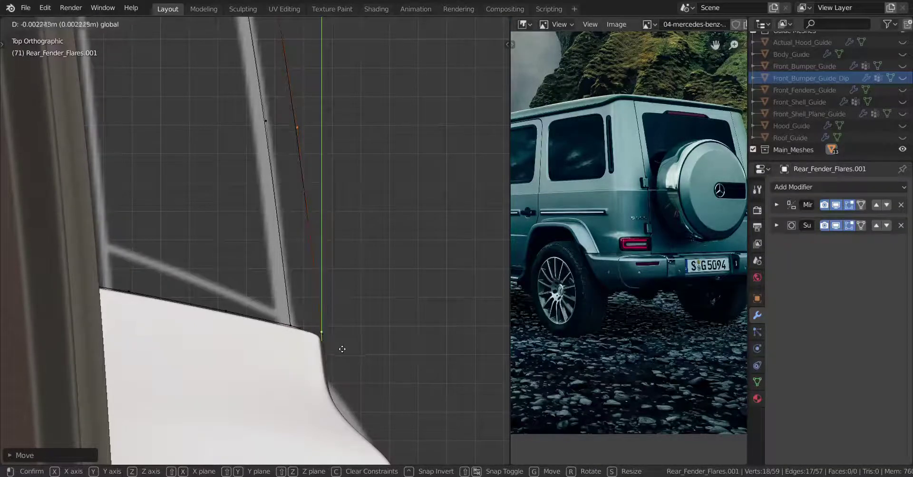
drag(348, 365, 348, 366)
drag(371, 339, 379, 337)
scroll(355, 322, down, 2)
shift+middle_drag(328, 372, 393, 433)
scroll(394, 432, up, 1)
shift+middle_drag(368, 366, 351, 329)
Scale the duplicated strip to about 1.03 along Y from its fender-flare end and show it in right orthographic view.
scroll(379, 336, down, 5)
scroll(379, 335, down, 4)
shift+middle_drag(335, 227, 379, 337)
key(s)
key(y)
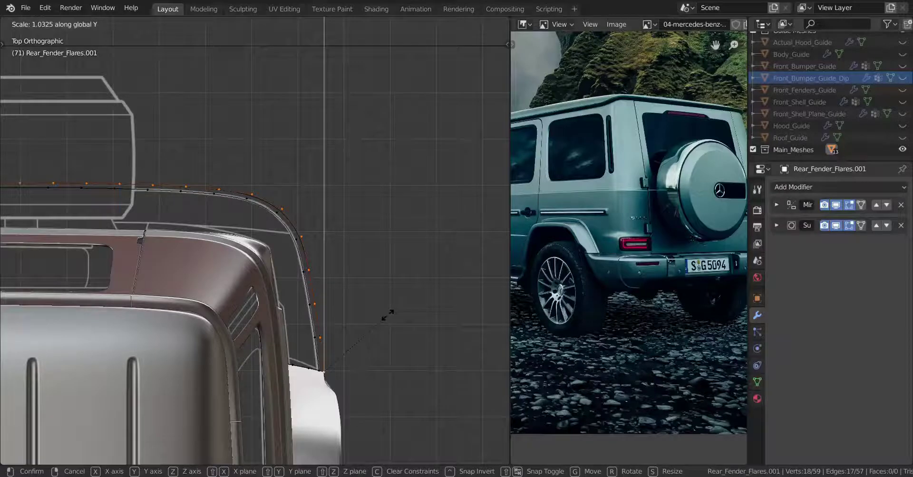
click(387, 315)
scroll(394, 320, up, 2)
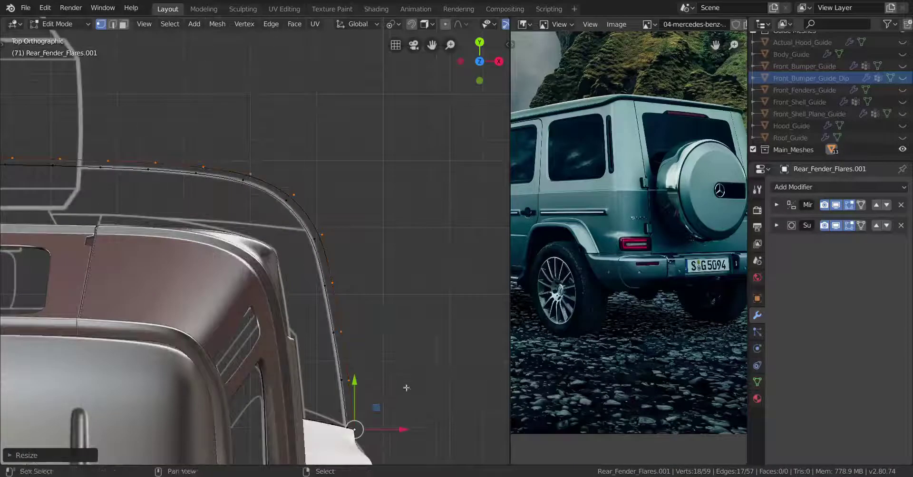
shift+middle_drag(185, 284, 122, 320)
key(KP_3)
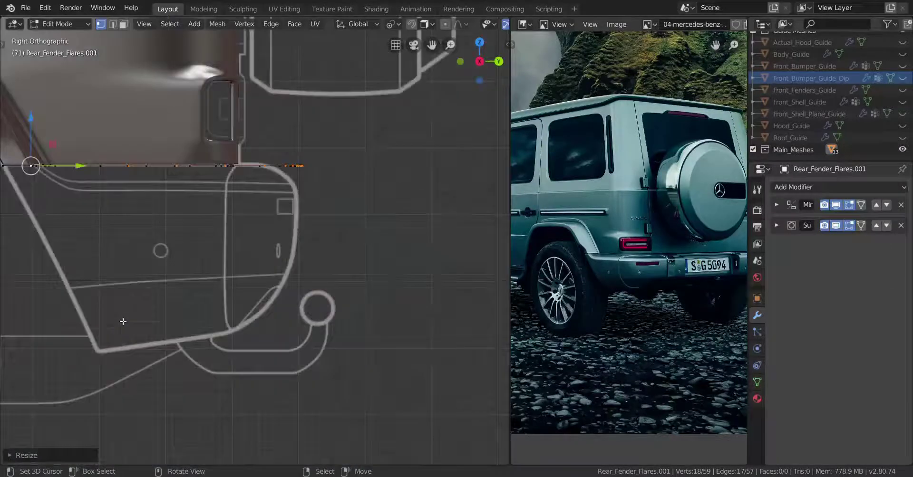
scroll(126, 303, up, 2)
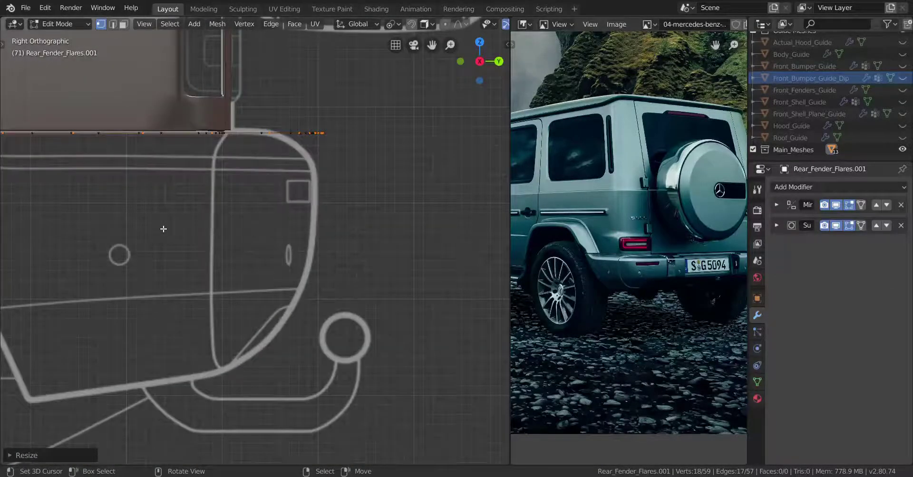
key(g)
key(z)
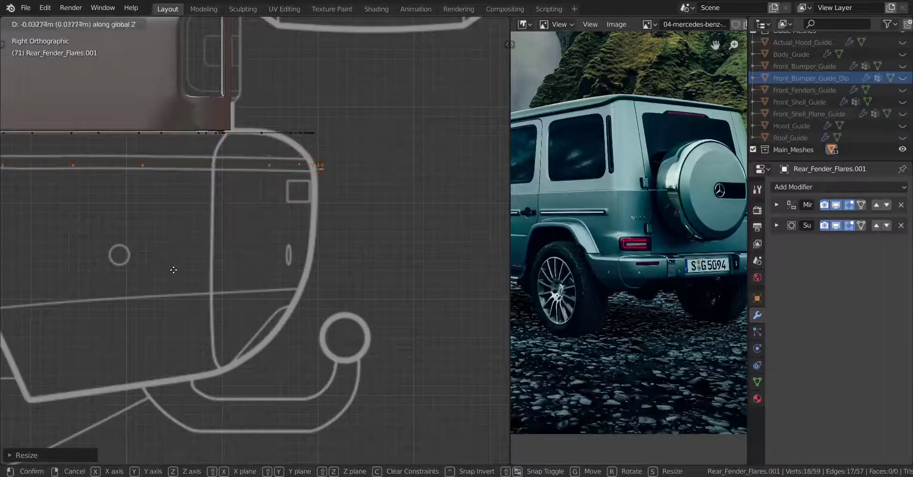
right_click(171, 273)
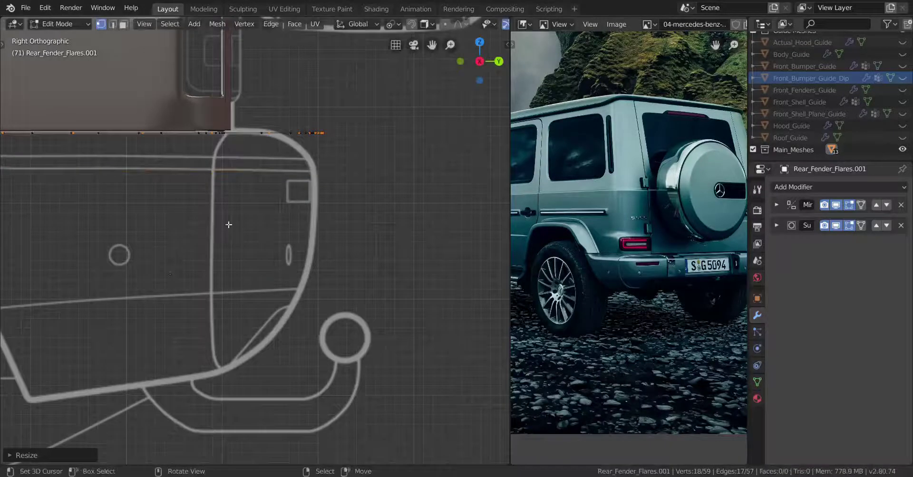
Move the selected outer bumper row down along Z onto the lower crease line in the side blueprint.
shift+middle_drag(229, 224, 241, 295)
scroll(310, 290, down, 3)
scroll(311, 290, up, 2)
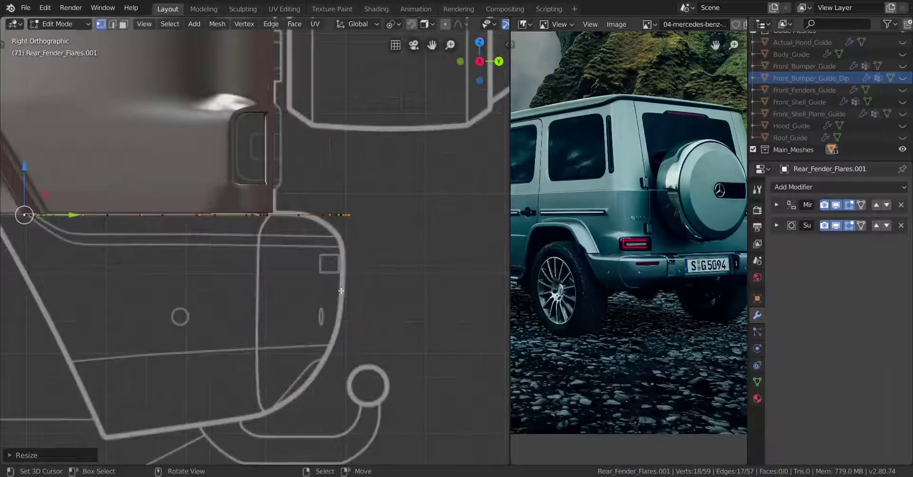
scroll(324, 291, up, 2)
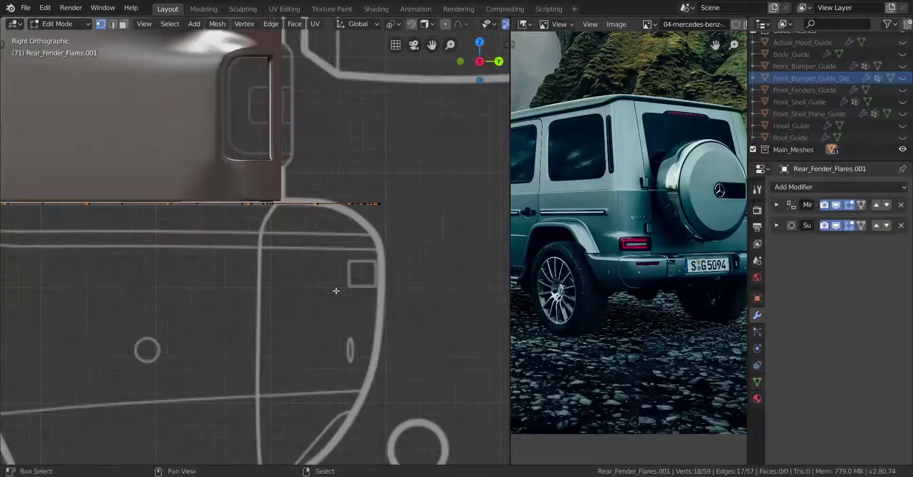
scroll(279, 279, down, 2)
key(g)
key(z)
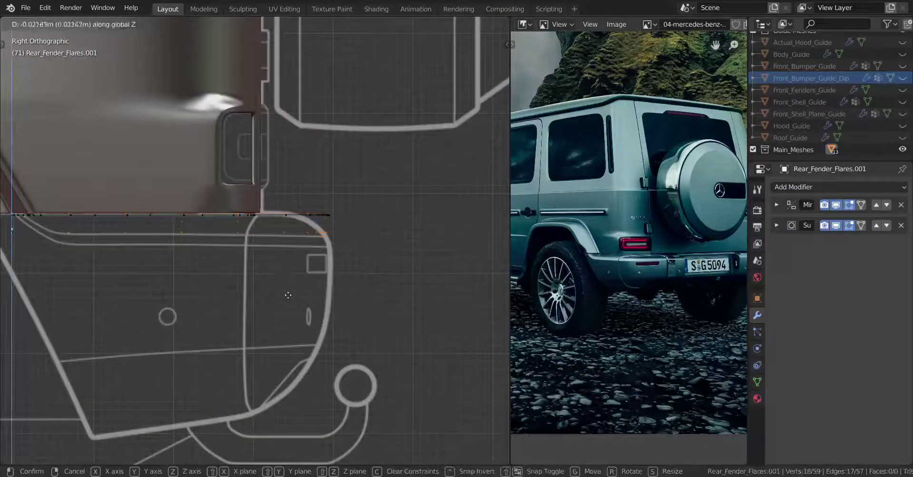
click(293, 299)
scroll(293, 300, up, 4)
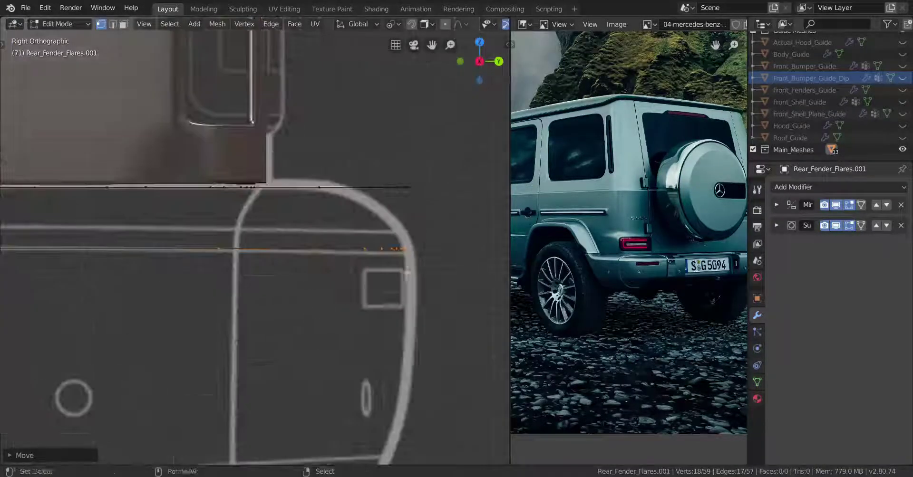
Scale the outer bumper row by about 1.01 along Y so its rear end meets the blueprint's bumper outline.
key(s)
key(y)
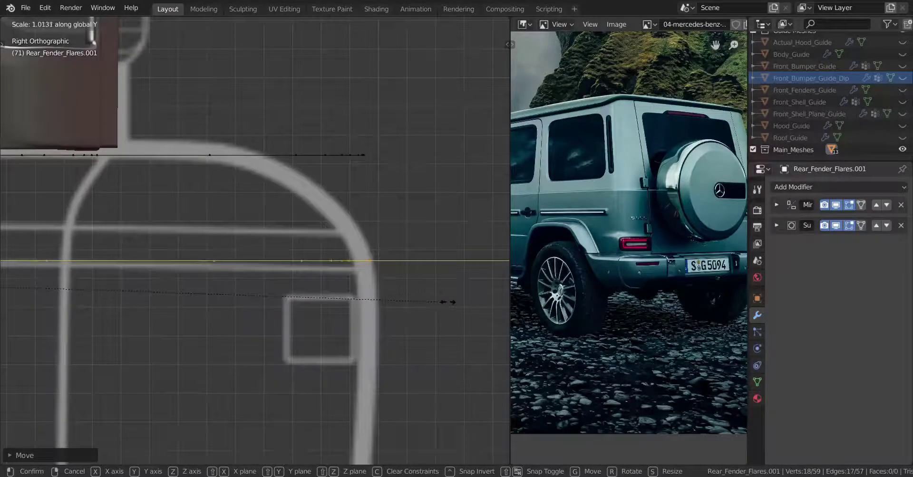
click(373, 264)
scroll(361, 260, down, 3)
shift+middle_drag(210, 262, 459, 302)
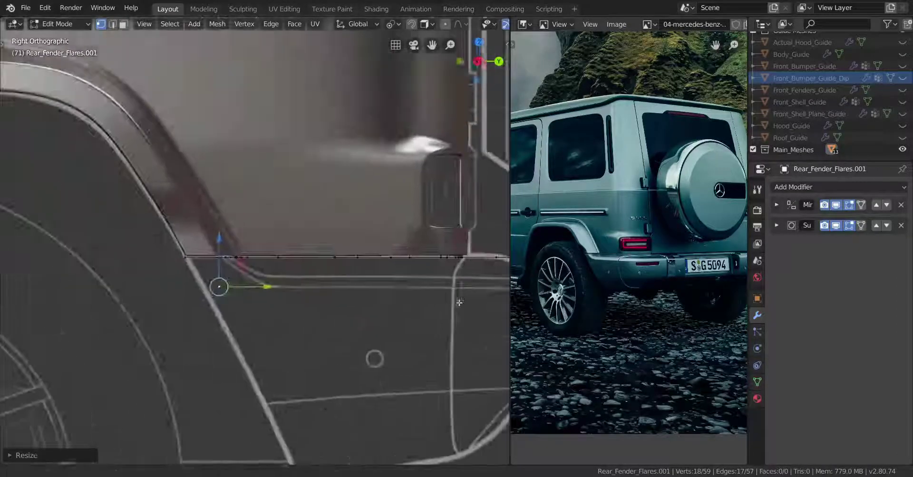
Raise the outer bumper row along Z back to the level of the fender flare's lower edge.
scroll(240, 308, up, 3)
drag(199, 275, 197, 231)
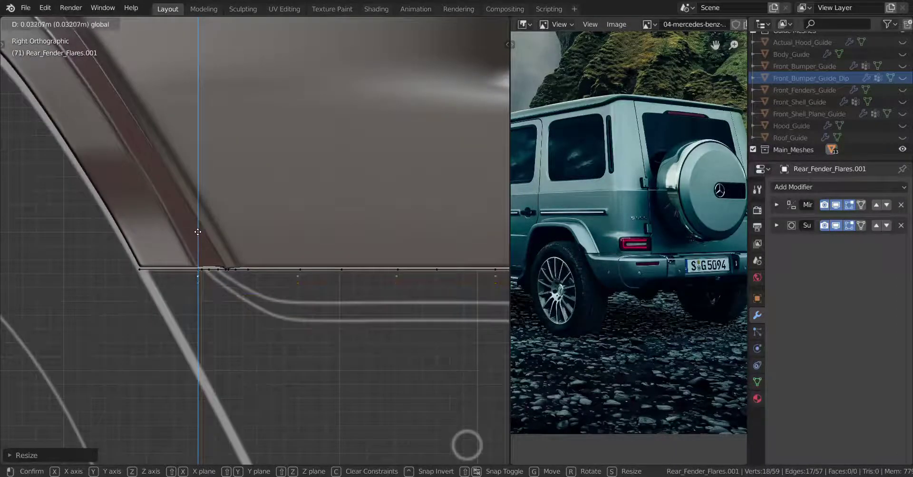
drag(204, 167, 224, 226)
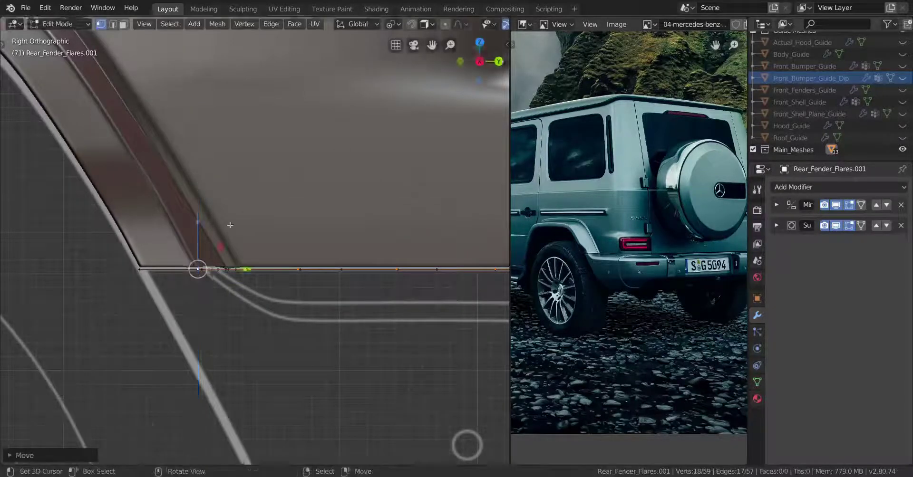
Rip the inner bumper row's end vertex away from the fender flare's rear edge in top view.
scroll(243, 270, down, 3)
key(KP_7)
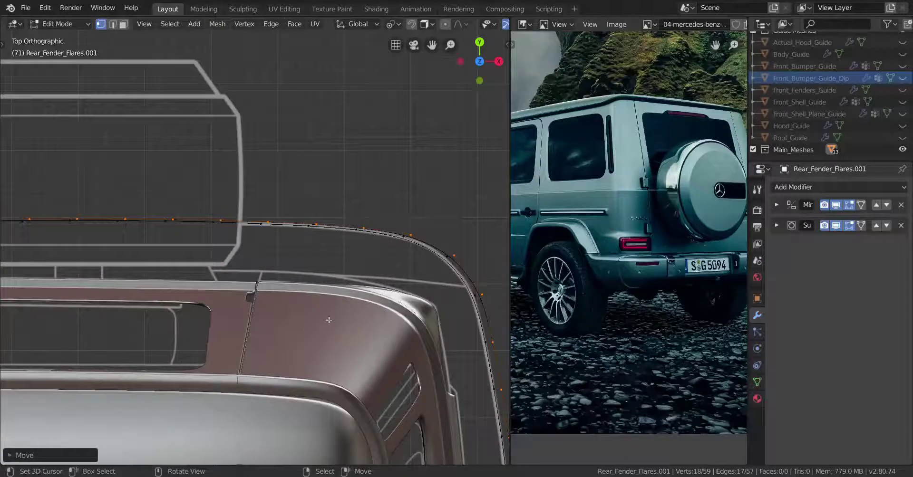
alt+middle_click(333, 317)
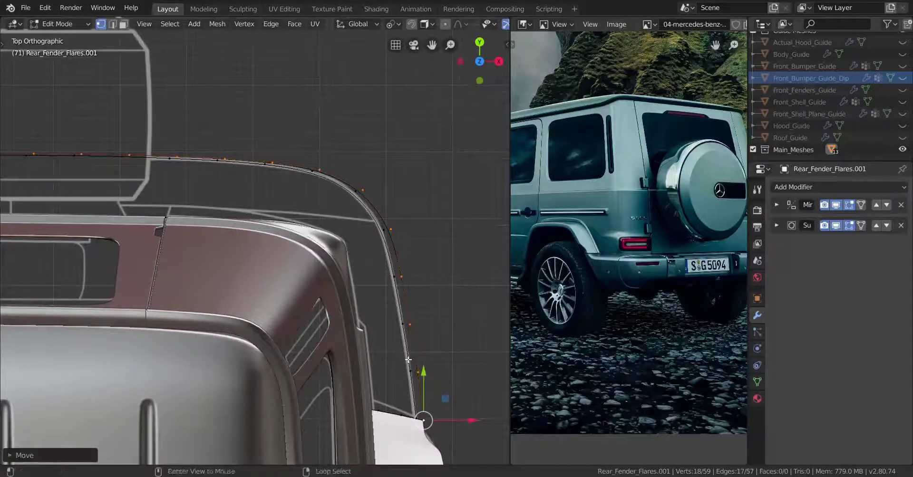
scroll(410, 371, up, 6)
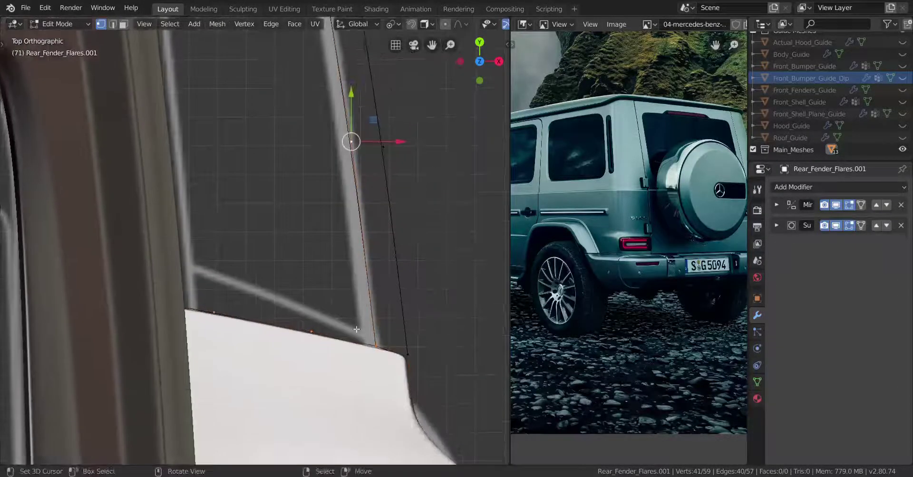
key(e)
click(413, 329)
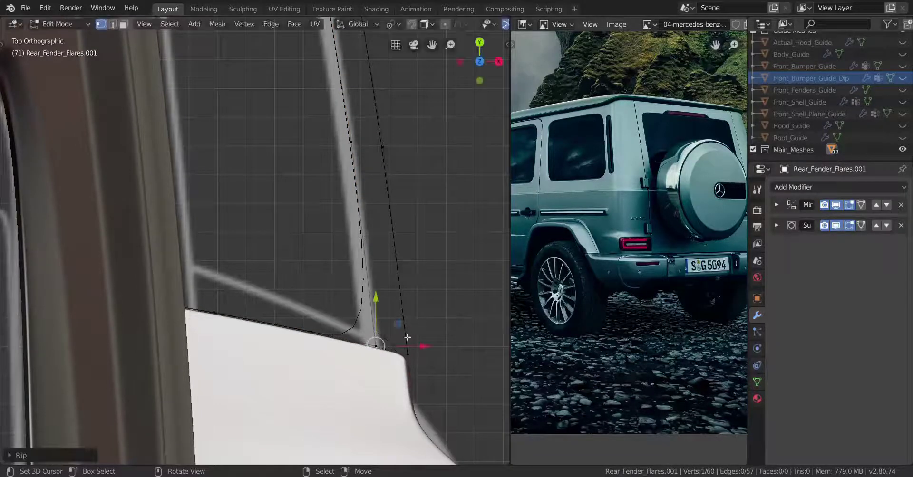
right_click(379, 349)
key(e)
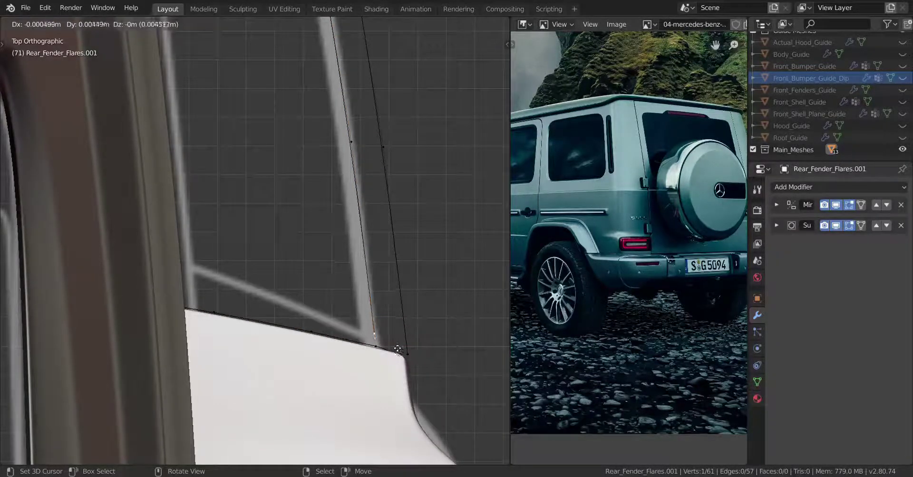
click(397, 348)
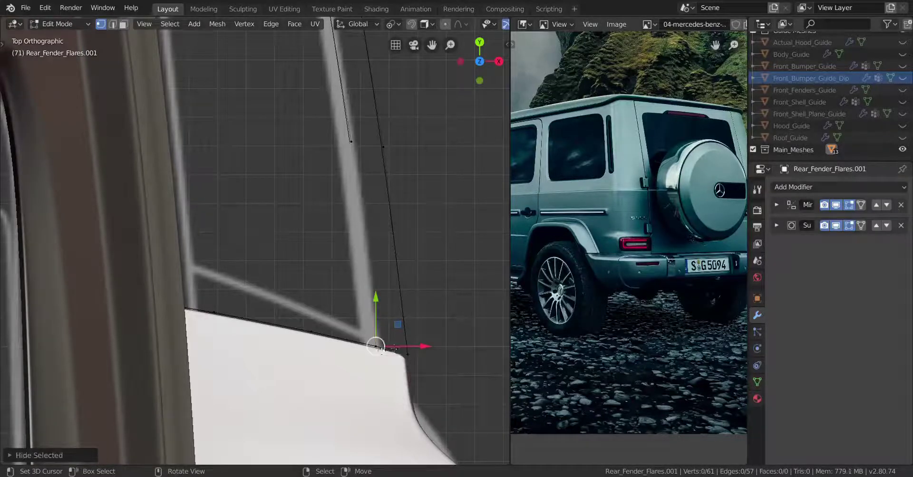
Hide the ripped vertex, switch to wireframe shading and merge the two overlapping vertices at the flare's rear corner.
shift+right_click(381, 352)
scroll(386, 353, up, 2)
shift+middle_drag(404, 381, 336, 295)
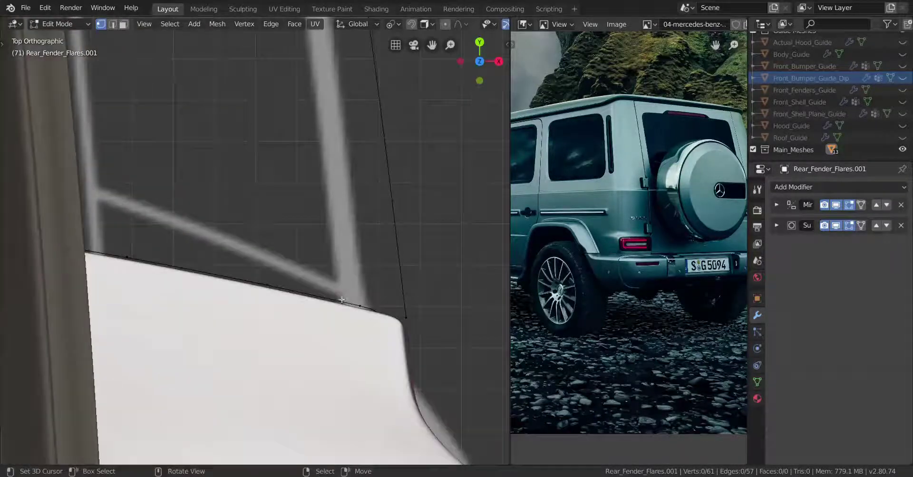
key(z)
key(4)
click(362, 305)
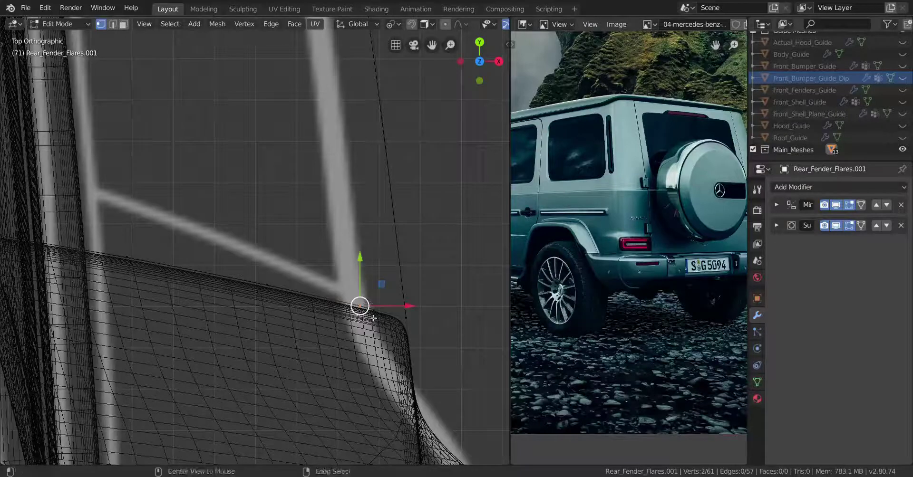
key(m)
click(335, 337)
scroll(334, 337, down, 3)
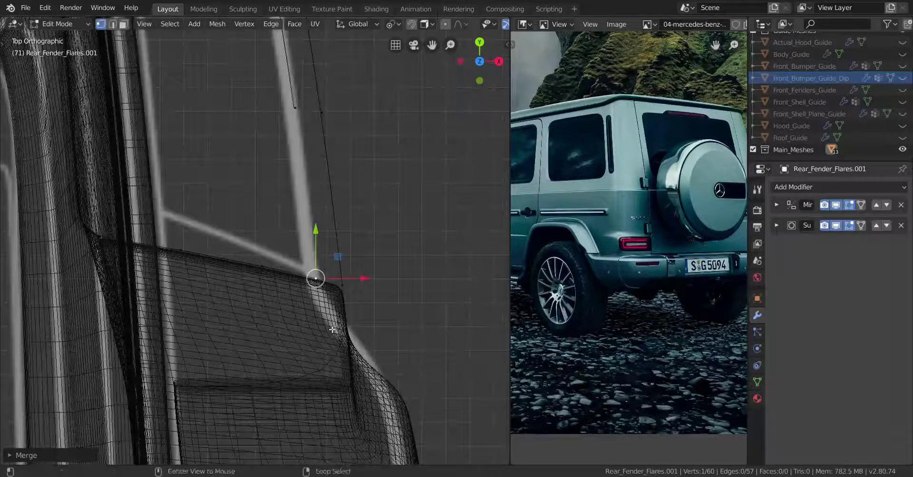
Select the inner bumper row and move it down along Z onto the upper crease line in the side blueprint.
alt+click(315, 268)
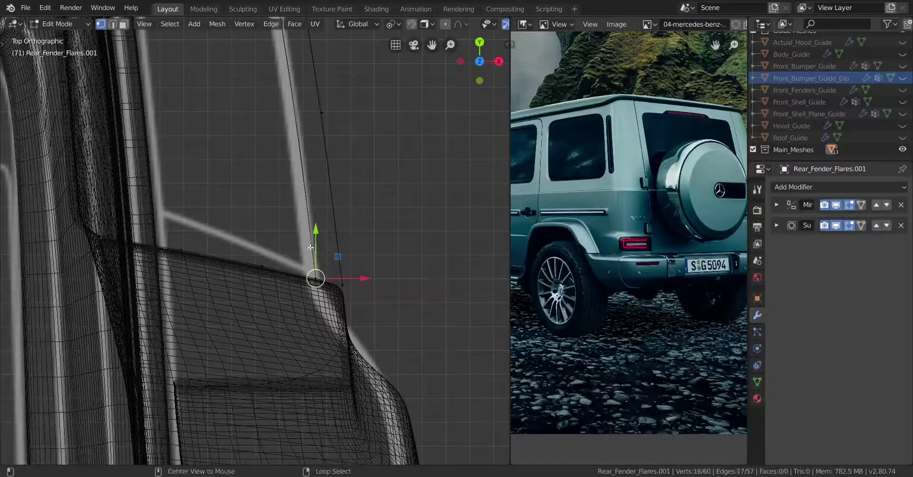
scroll(316, 269, down, 5)
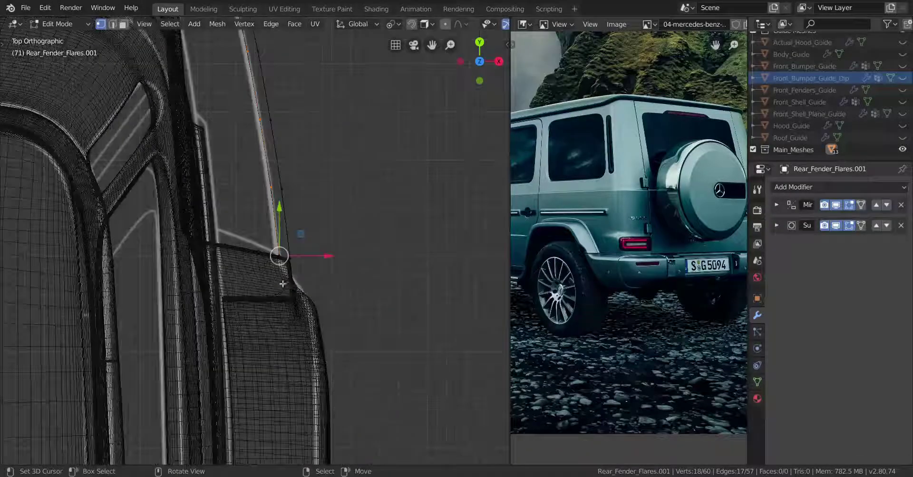
scroll(228, 353, up, 2)
shift+middle_drag(237, 330, 197, 344)
key(KP_3)
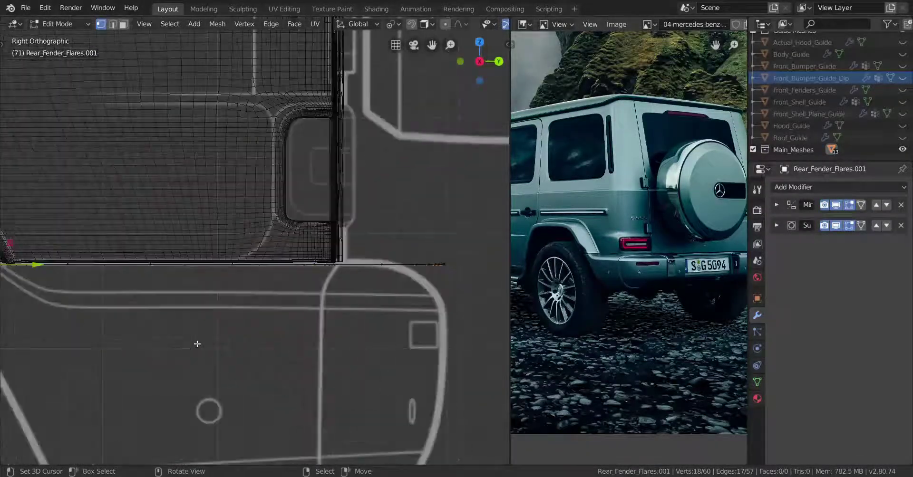
shift+middle_drag(45, 251, 212, 277)
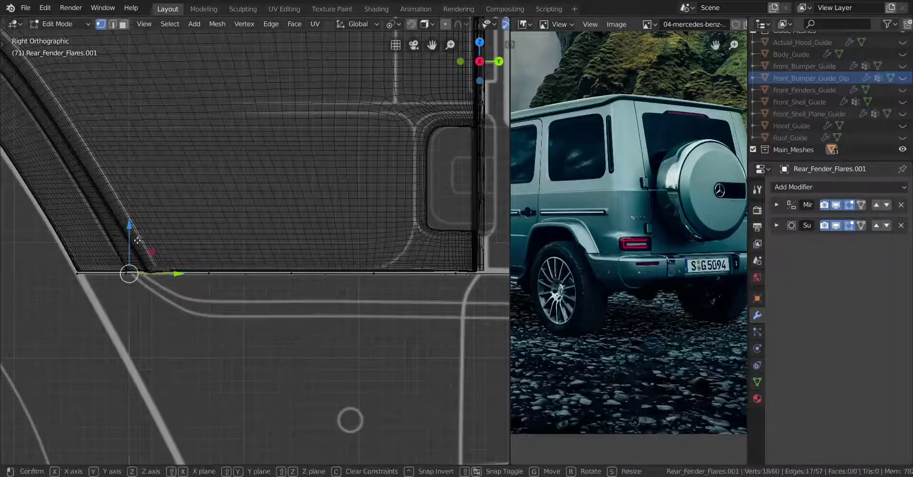
key(g)
key(z)
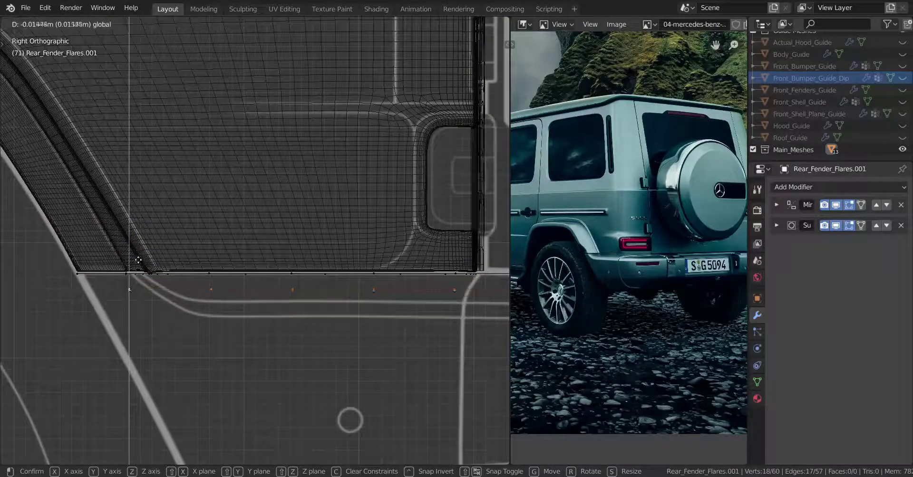
click(138, 289)
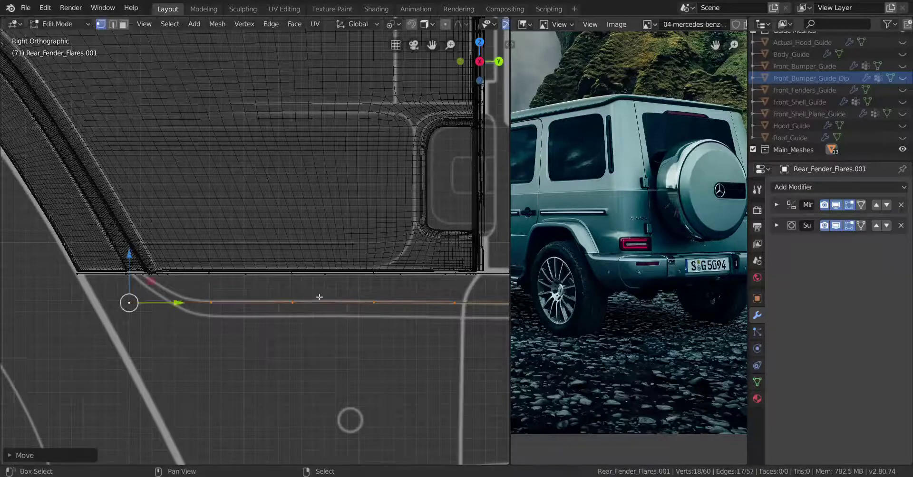
Scale the inner bumper row by about 0.99 along Y so its rear end fits the blueprint's curved outline.
shift+middle_drag(494, 319, 242, 315)
scroll(242, 314, up, 3)
key(s)
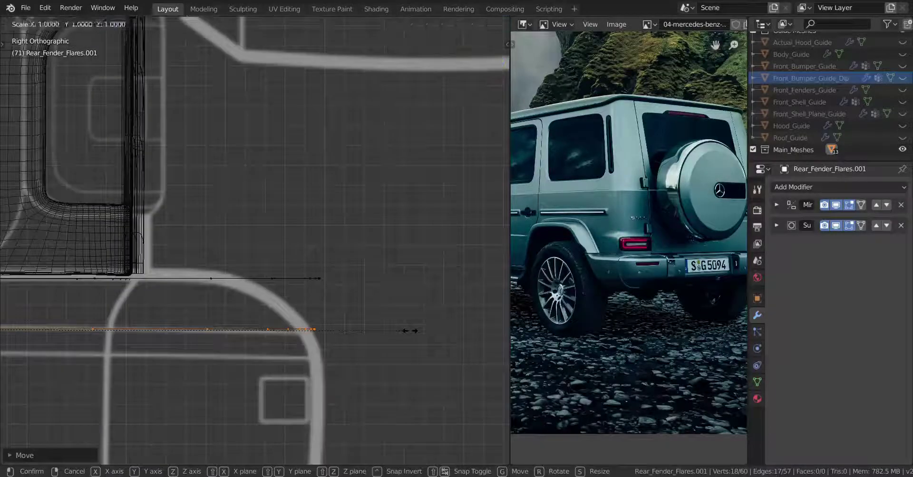
key(y)
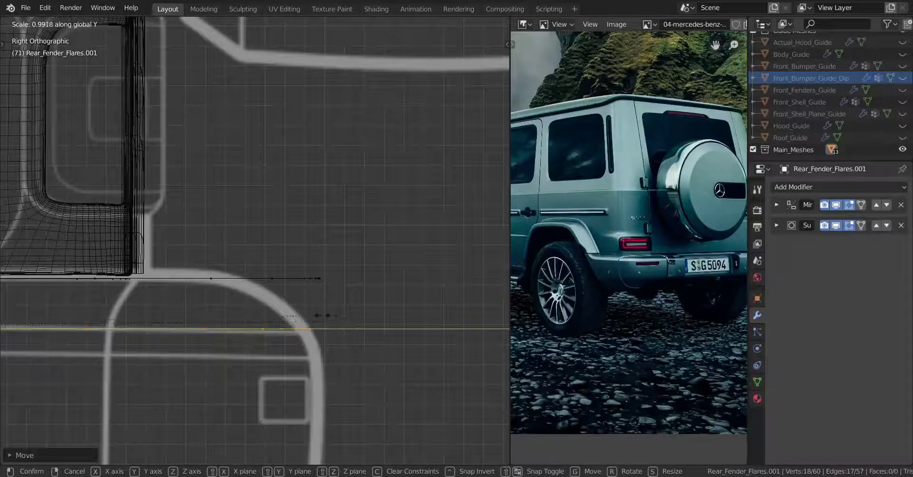
click(295, 310)
Raise the inner bumper row along Z back up to the fender flare's lower edge.
scroll(464, 332, up, 6)
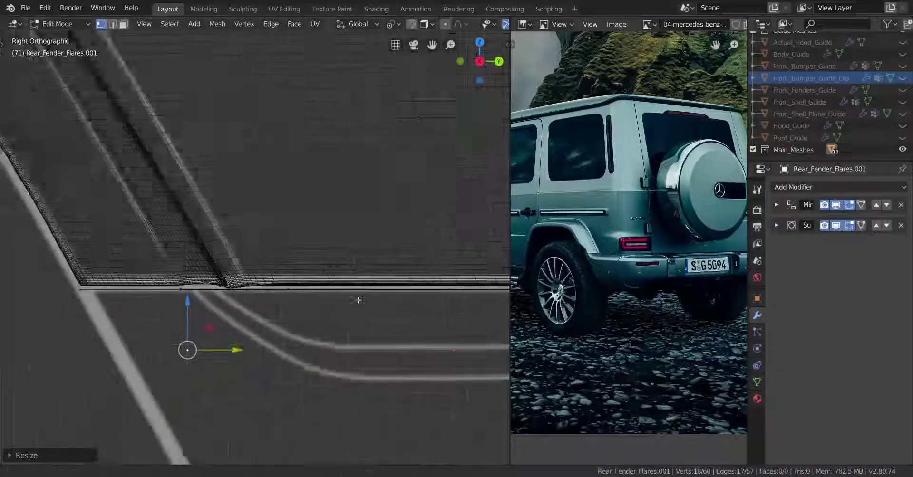
drag(237, 346, 242, 305)
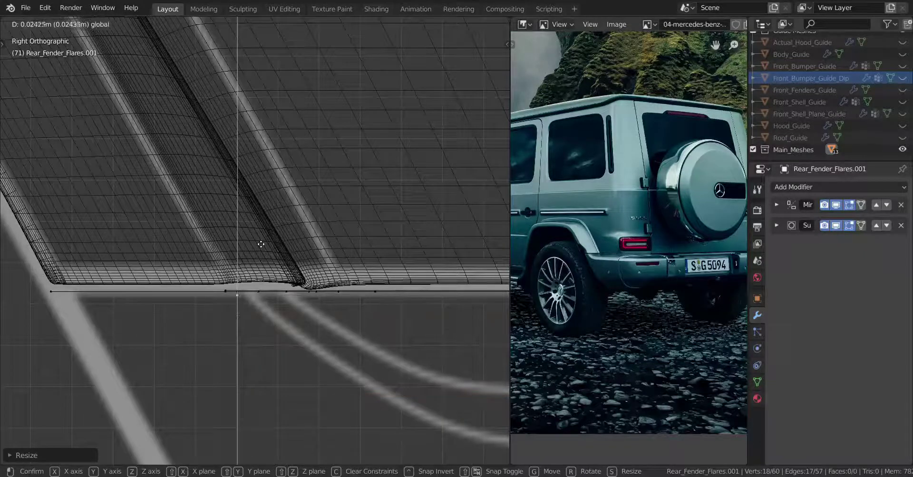
drag(261, 243, 270, 230)
Examine both bumper rows against the top blueprint and where they meet the fender flare in perspective.
key(KP_7)
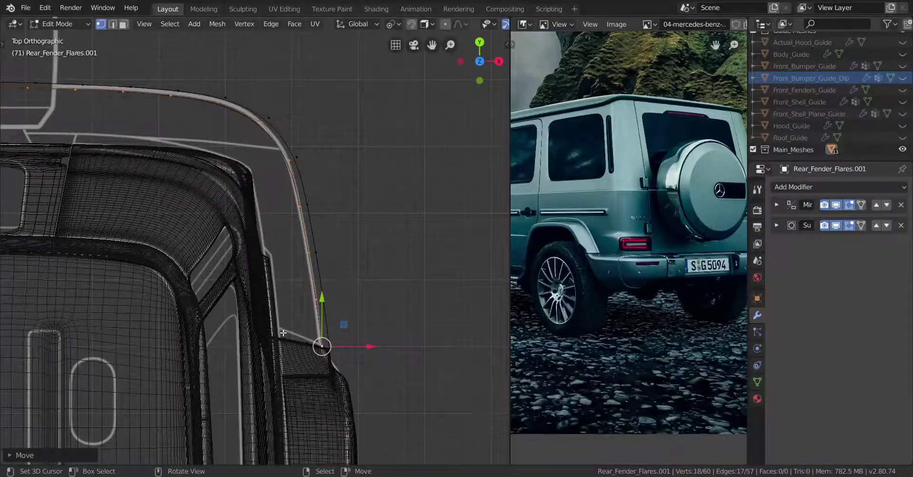
shift+middle_drag(238, 275, 283, 336)
scroll(223, 334, down, 4)
shift+middle_drag(222, 335, 375, 328)
scroll(375, 329, up, 4)
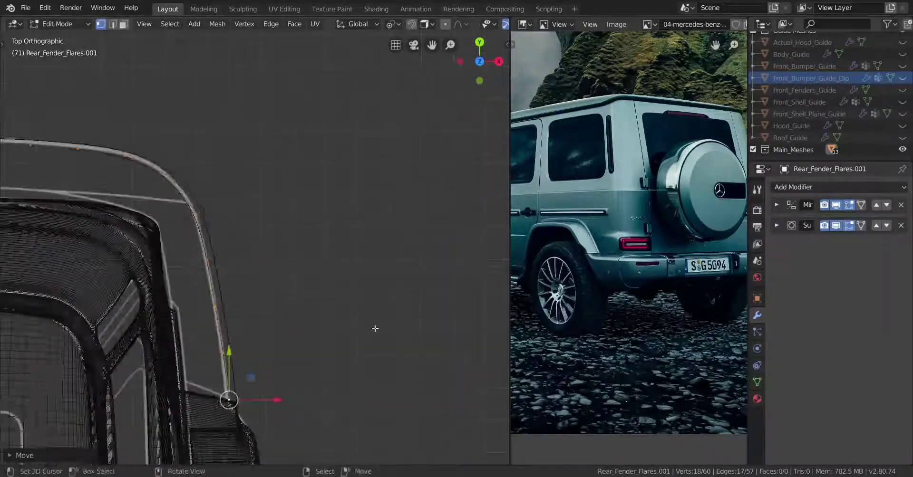
shift+middle_drag(332, 360, 405, 330)
scroll(404, 330, down, 1)
middle_drag(379, 360, 314, 353)
scroll(314, 354, up, 1)
shift+middle_drag(314, 384, 312, 355)
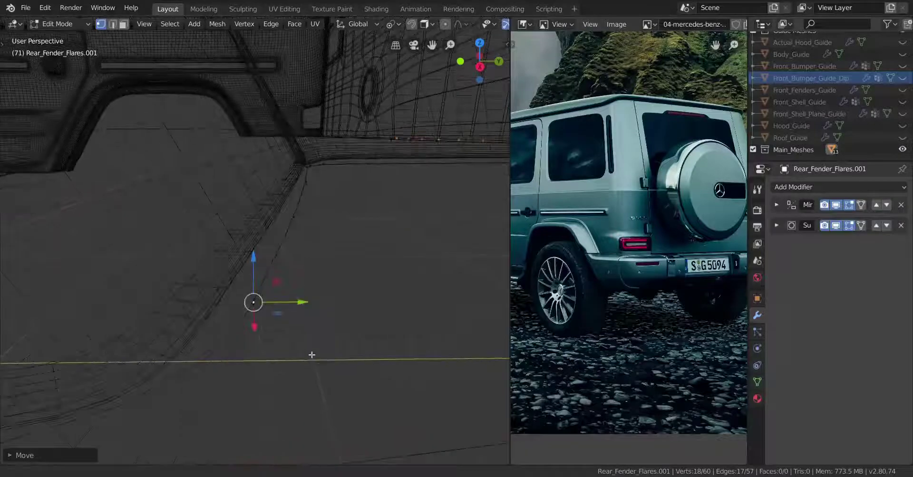
Add the flare's corner vertex to the selected inner row and scale them along Z to level them.
key(shift+z)
key(shift+z)
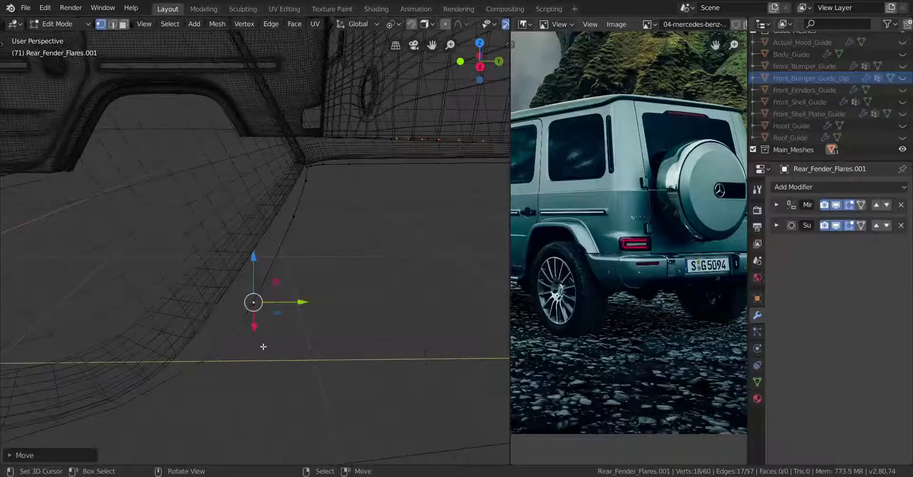
shift+right_click(251, 317)
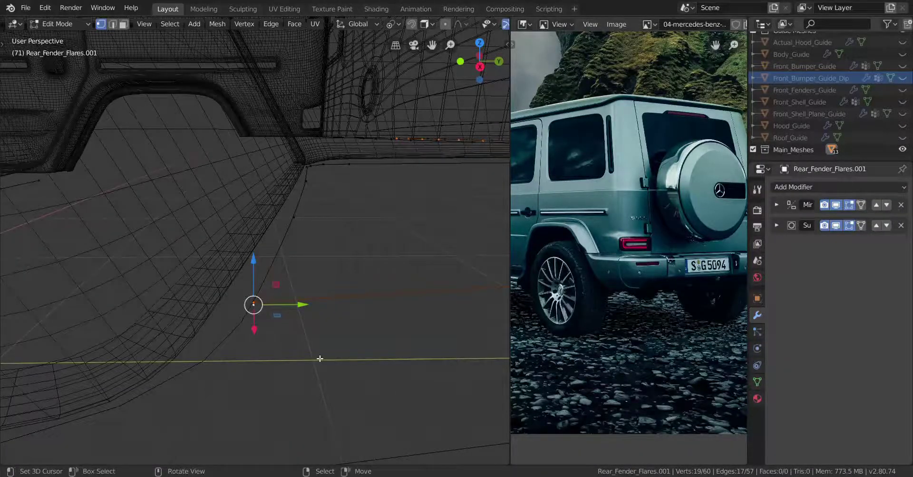
key(s)
key(z)
key(Return)
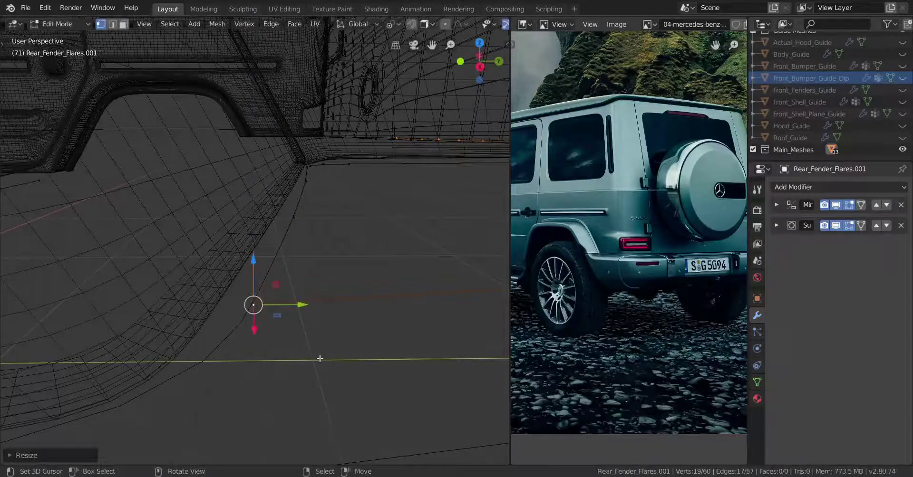
Merge the inner bumper row's front end vertex with the fender flare's corner vertex.
right_click(253, 310)
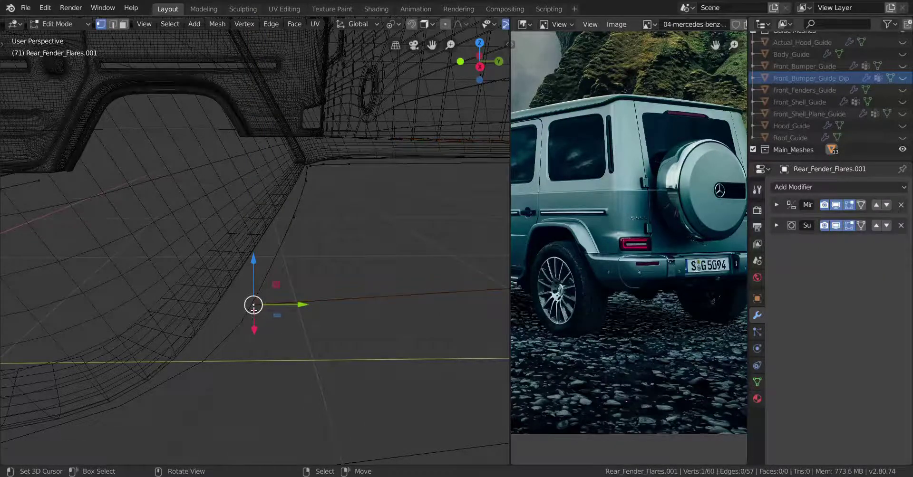
shift+right_click(252, 309)
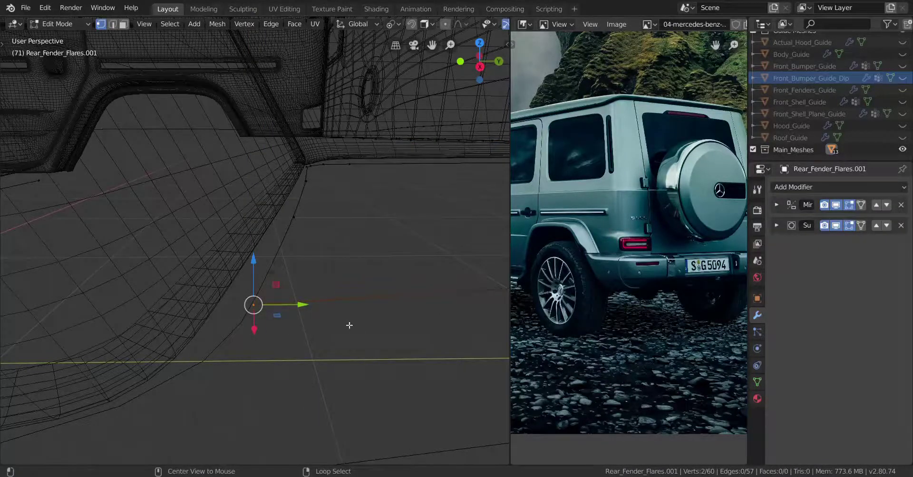
key(alt+m)
click(316, 310)
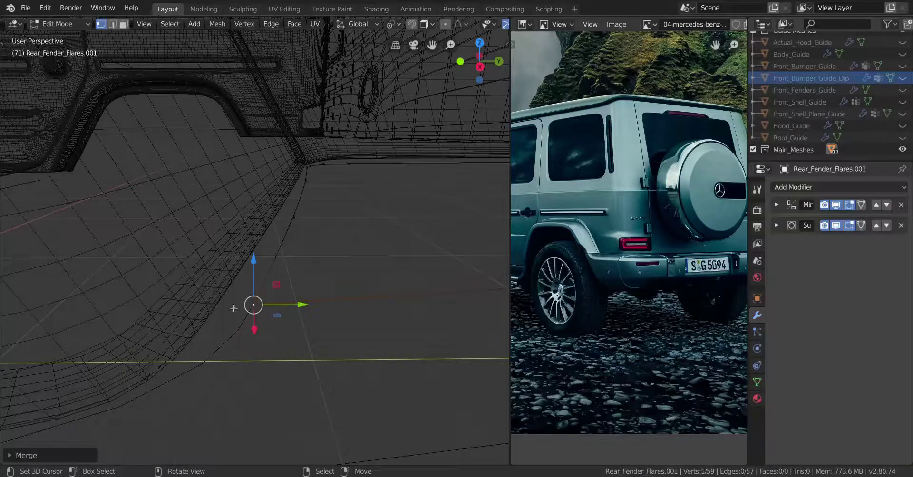
middle_drag(234, 308, 352, 314)
key(alt+m)
click(369, 320)
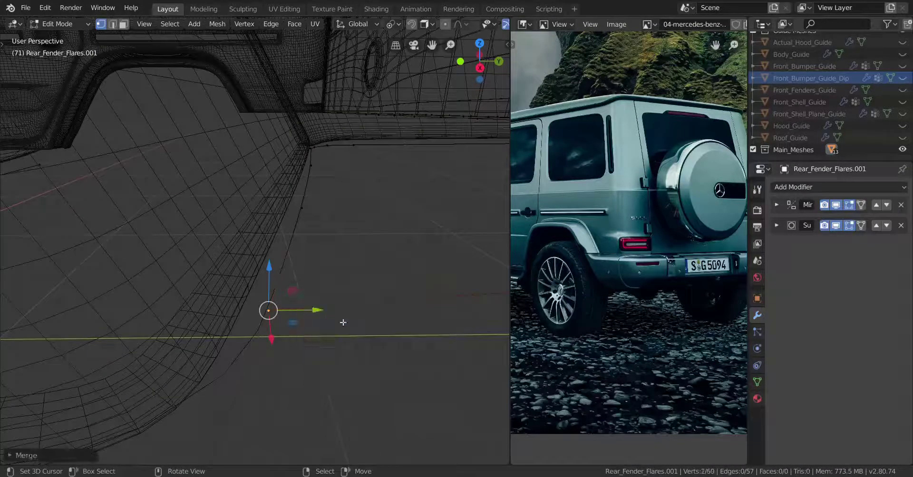
mouse_move(291, 346)
middle_down()
mouse_move(286, 328)
mouse_move(285, 345)
middle_up()
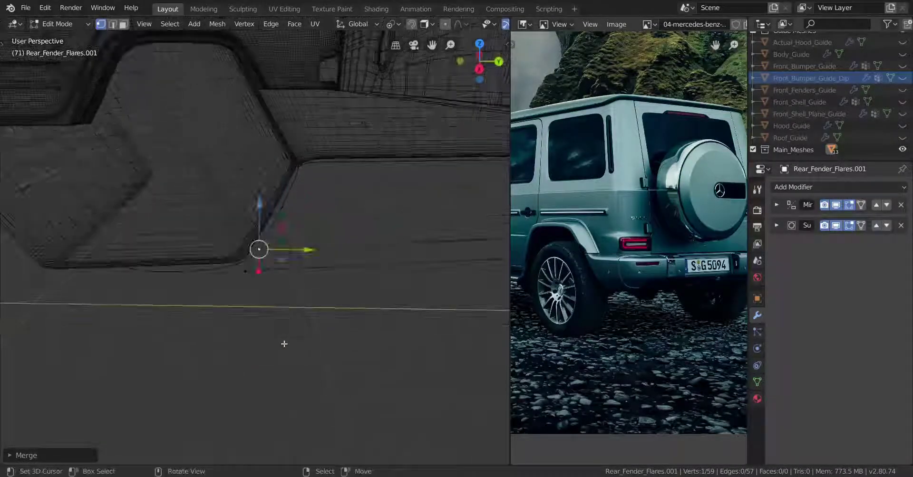
Add the flare's outer corner vertex to the outer bumper row and scale them to 0 along Z to level them.
right_click(248, 274)
middle_drag(253, 274, 270, 281)
alt+right_click(262, 253)
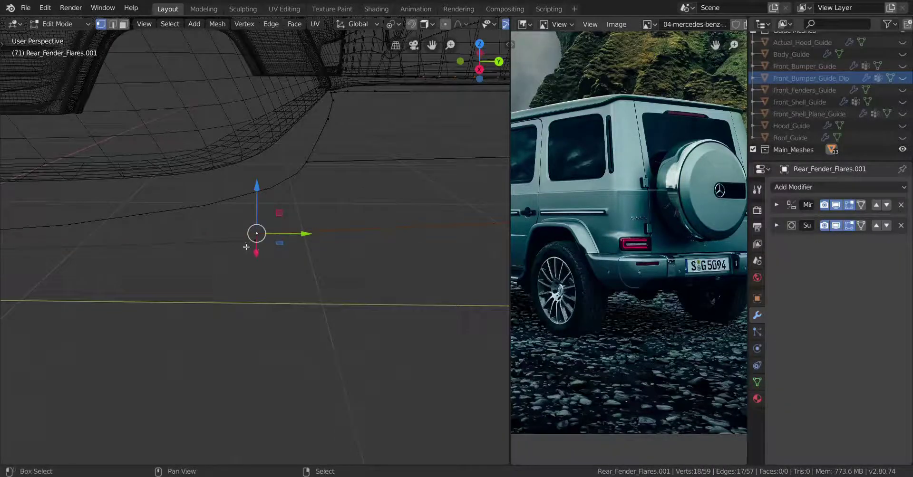
shift+right_click(246, 247)
key(s)
key(z)
key(0)
key(Return)
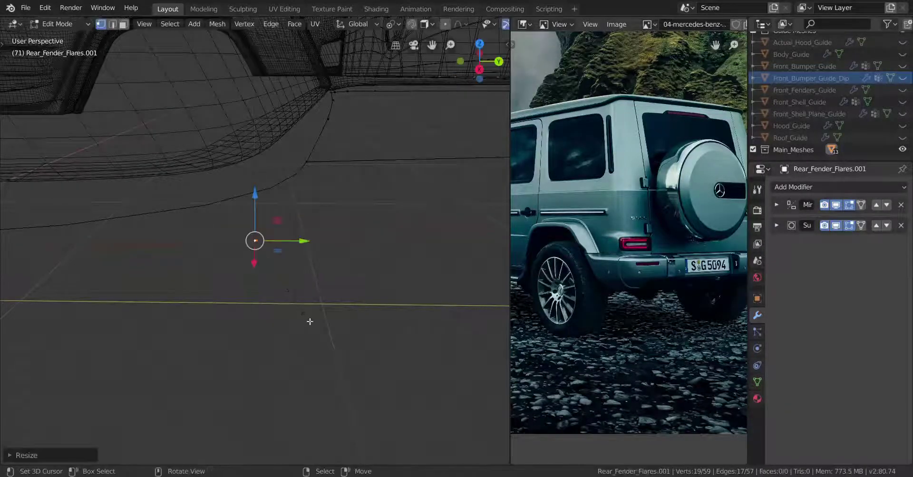
Merge the outer bumper row's front end vertex with the flare's outer corner vertex.
click(261, 244)
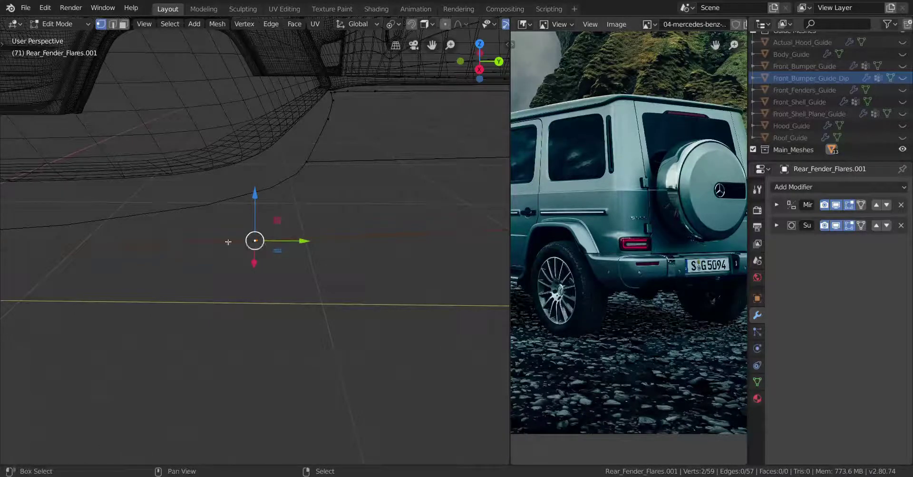
key(m)
click(367, 295)
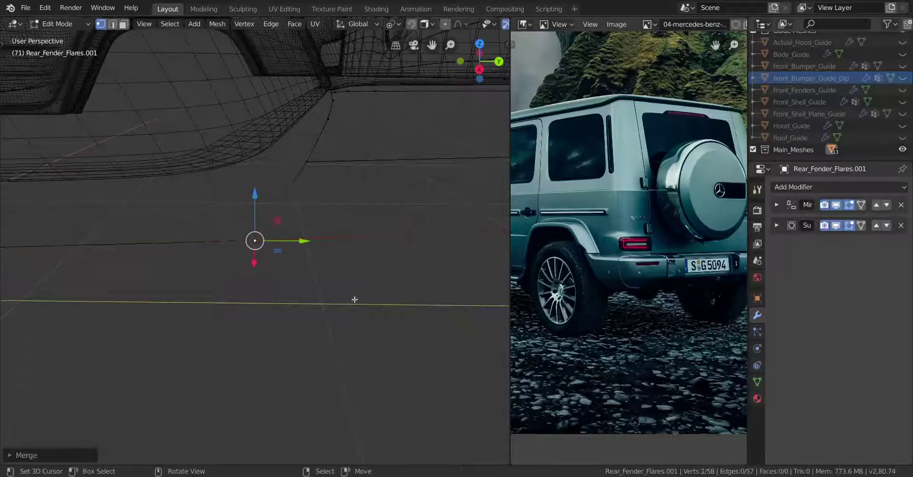
scroll(343, 295, up, 5)
middle_drag(320, 317, 244, 240)
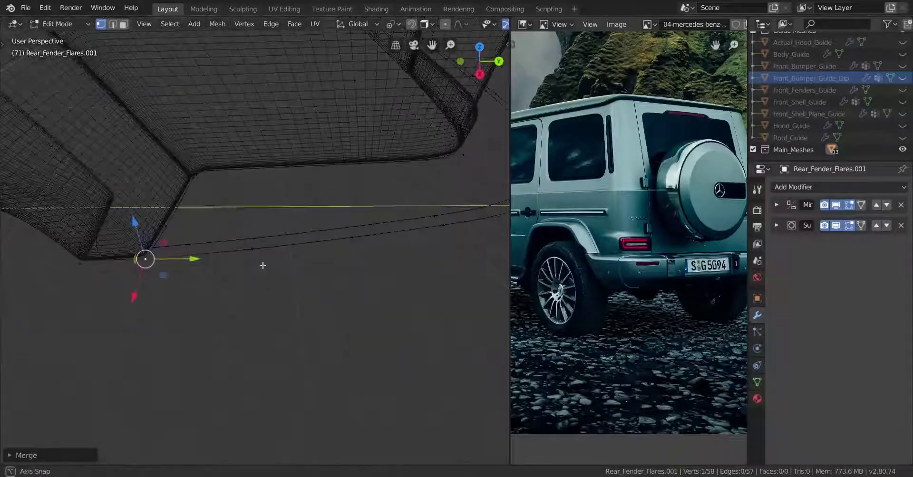
Select both bumper rows except their merged flare vertices and move them down along Z to the side blueprint's upper bumper line.
key(a)
right_click(254, 239)
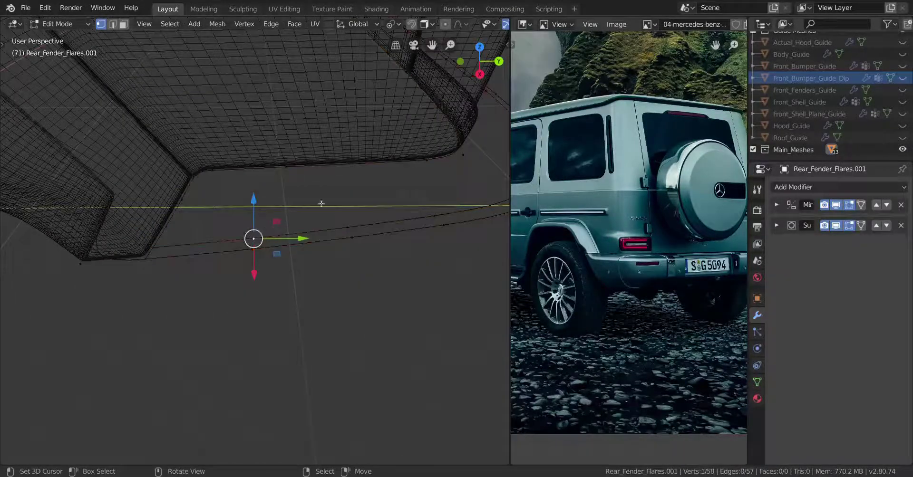
drag(316, 192, 191, 327)
scroll(209, 328, down, 3)
shift+middle_drag(239, 321, 167, 367)
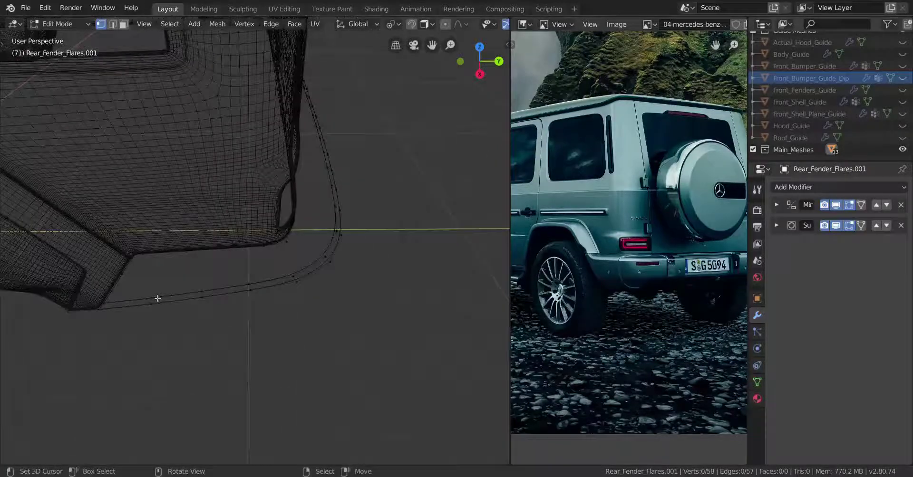
right_drag(157, 298, 159, 296)
middle_drag(345, 228, 223, 335)
shift+middle_drag(430, 212, 417, 224)
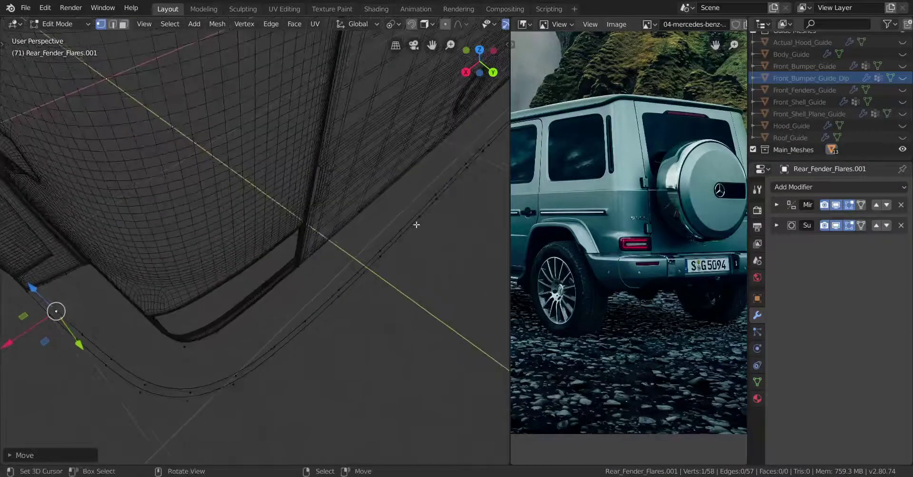
ctrl+right_click(480, 141)
middle_drag(226, 263, 223, 250)
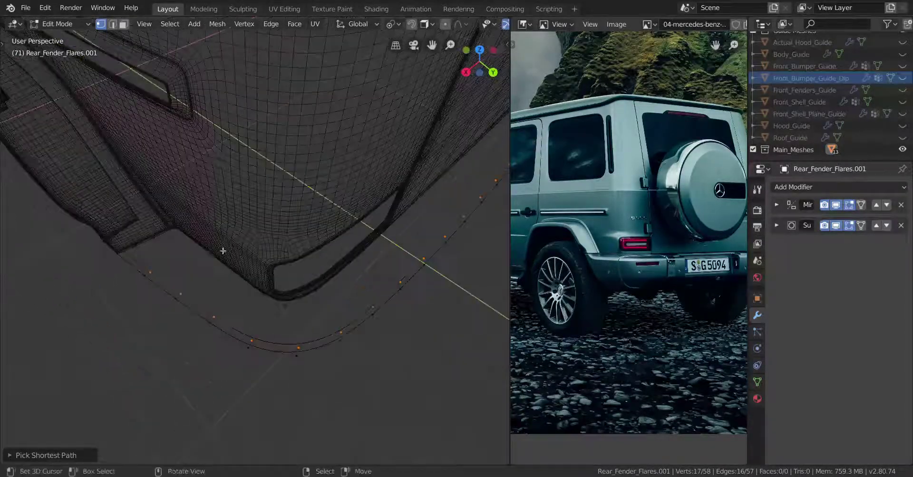
shift+right_click(142, 282)
shift+middle_drag(281, 251, 200, 252)
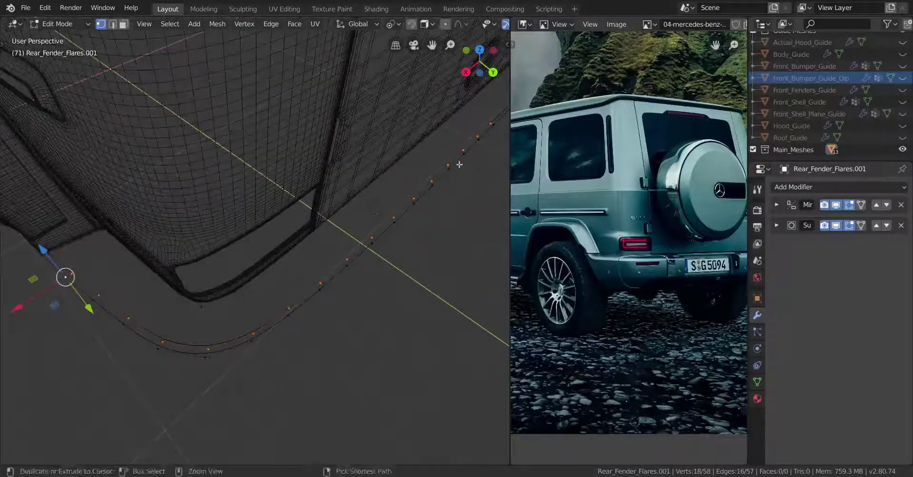
ctrl+click(498, 122)
key(KP_3)
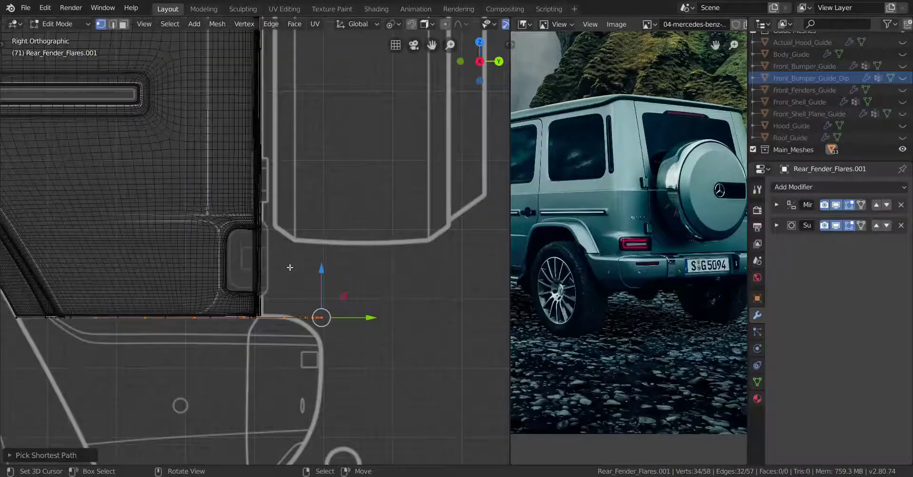
key(g)
key(z)
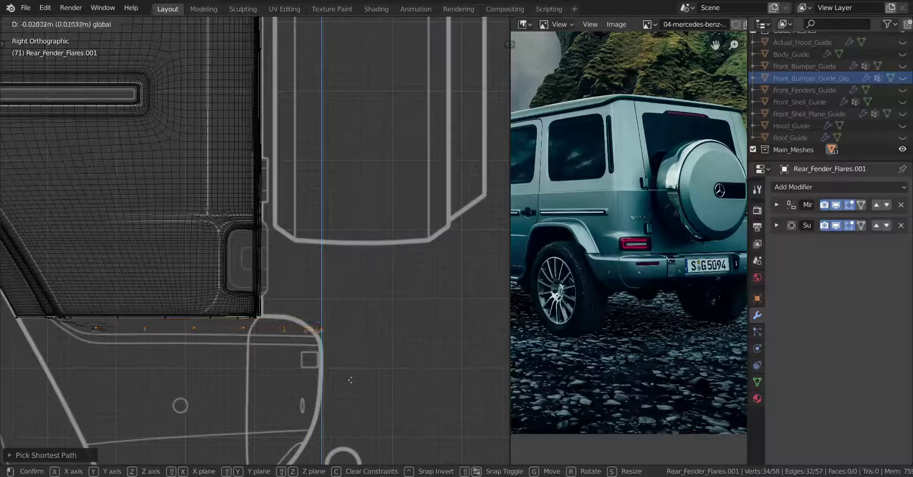
click(361, 406)
middle_drag(361, 407, 232, 361)
Select only the outer bumper row behind the flare and move it further down along Z onto the blueprint's lower bumper line.
key(alt+a)
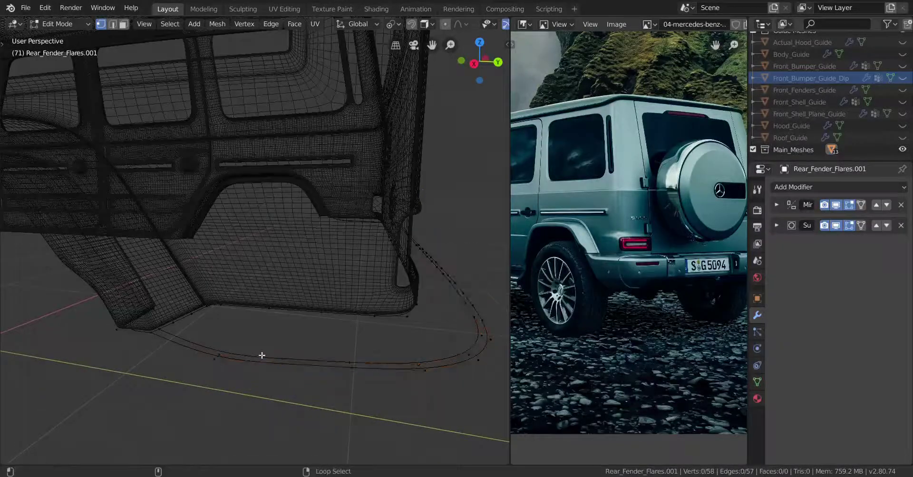
key(ctrl+z)
right_click(216, 364)
middle_drag(350, 351, 400, 226)
ctrl+click(395, 219)
shift+middle_drag(109, 379, 256, 338)
key(KP_3)
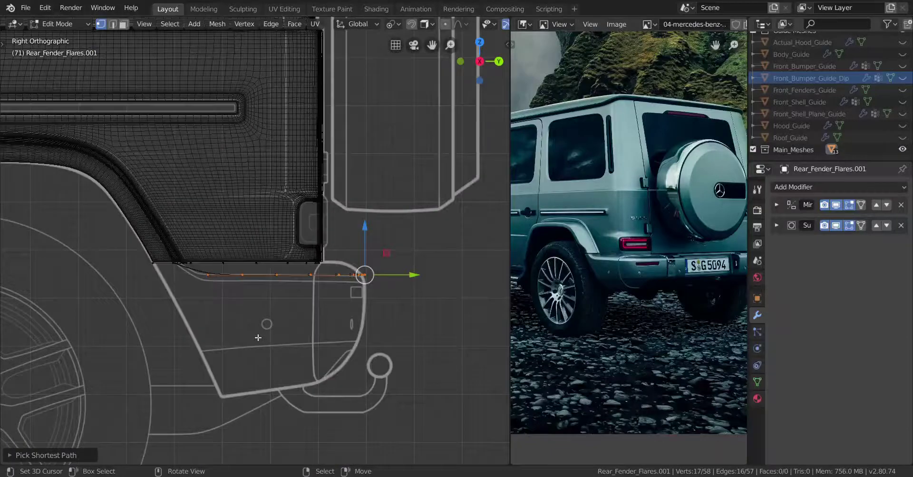
scroll(258, 338, up, 3)
key(g)
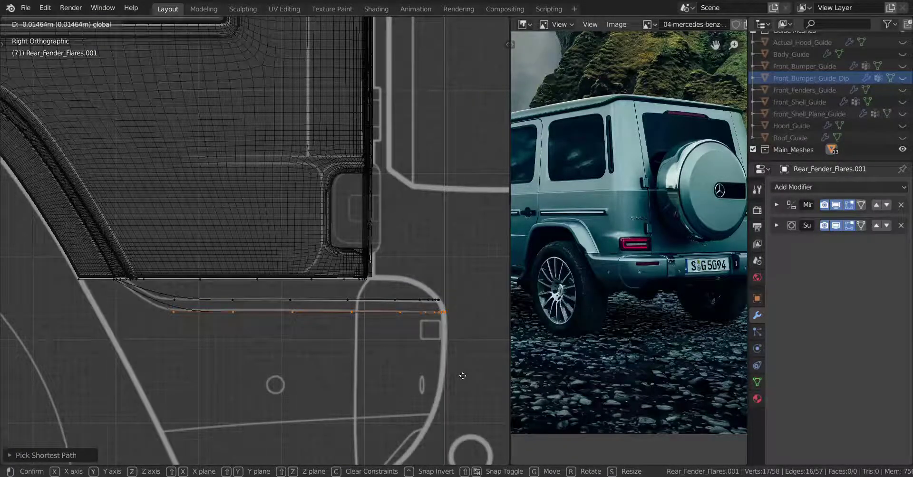
click(458, 358)
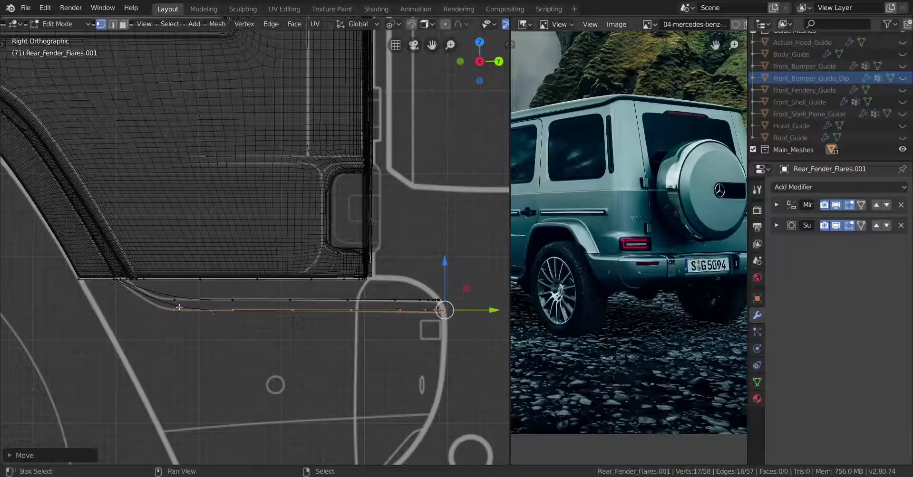
Shear the outer bumper row slightly about its front vertex so the rear end drops along the side blueprint's line.
shift+click(174, 310)
scroll(199, 338, up, 2)
shift+middle_drag(270, 347, 129, 327)
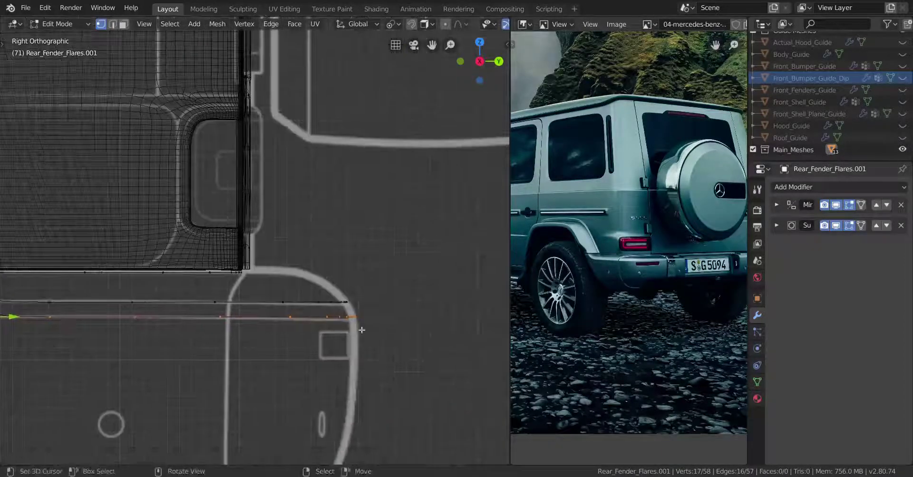
key(s)
key(z)
key(0)
key(Return)
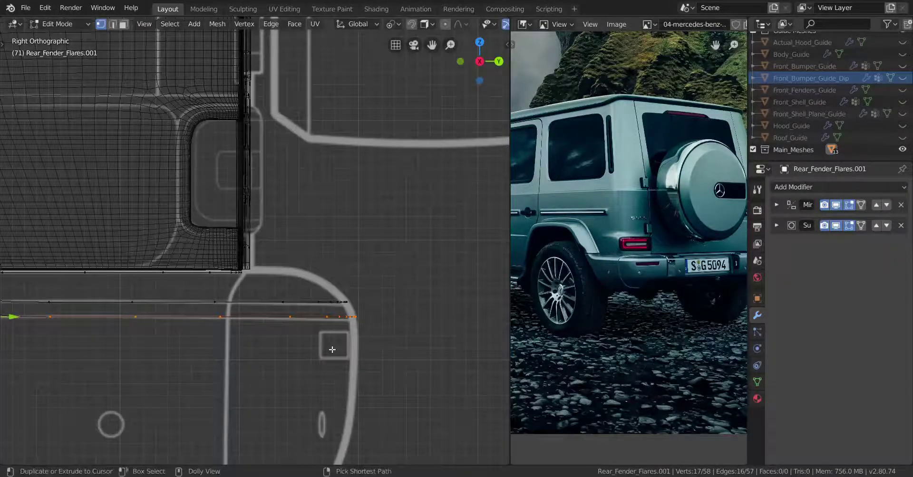
key(ctrl+shift+alt+s)
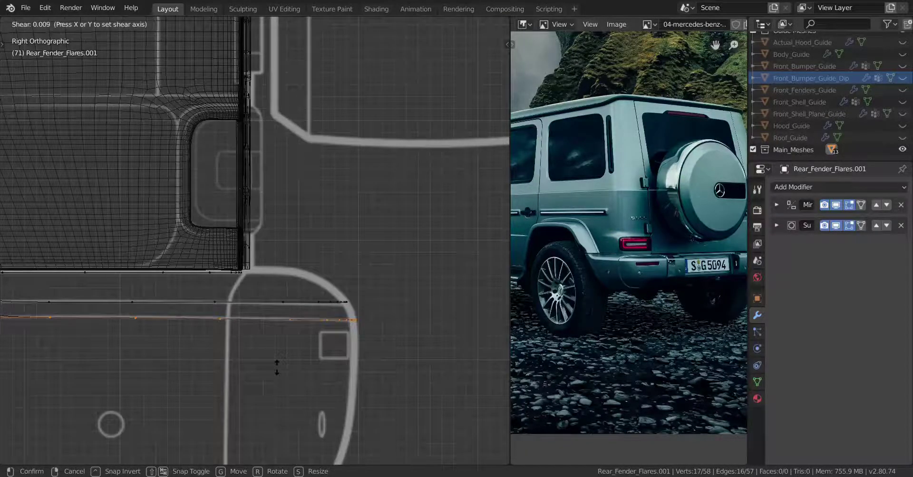
click(277, 359)
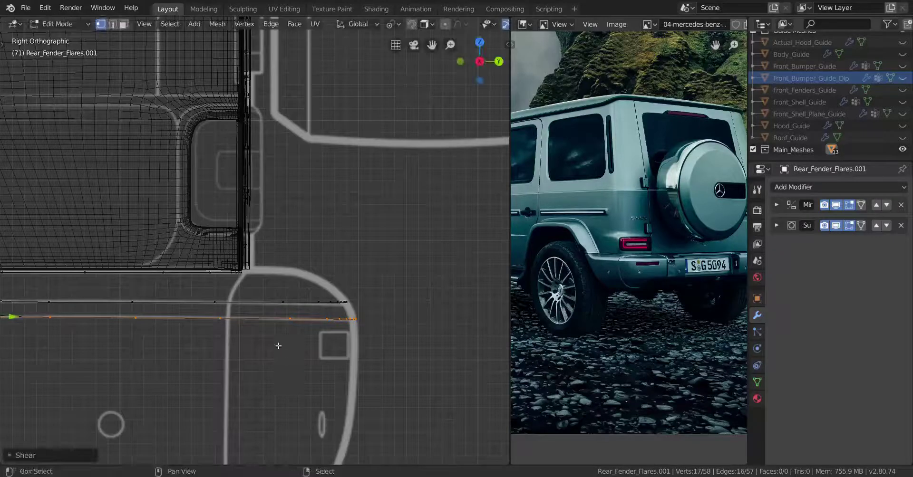
shift+middle_drag(277, 345, 402, 239)
click(441, 251)
middle_drag(247, 281, 256, 282)
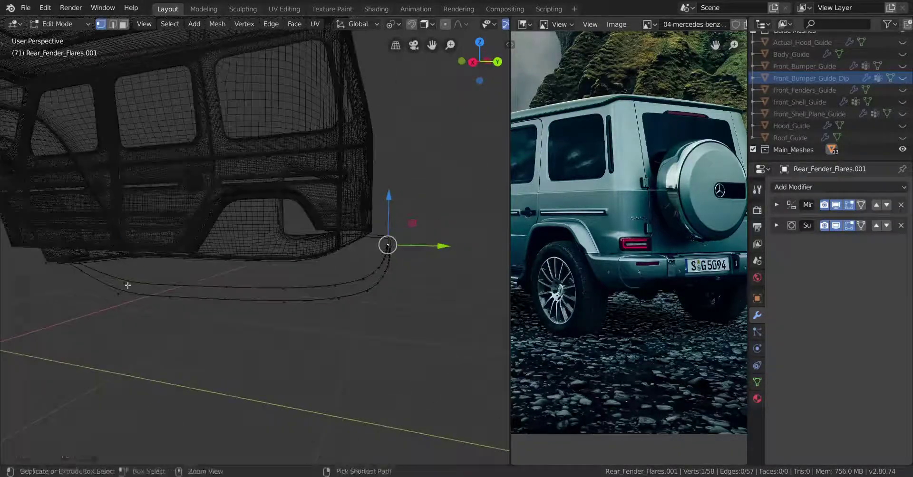
ctrl+right_click(127, 285)
key(KP_3)
scroll(316, 322, up, 3)
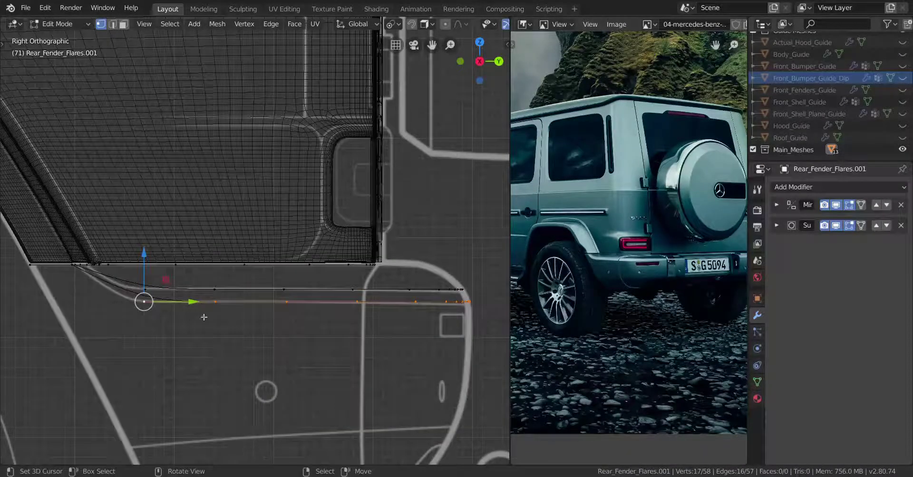
scroll(384, 308, down, 2)
middle_drag(384, 307, 305, 327)
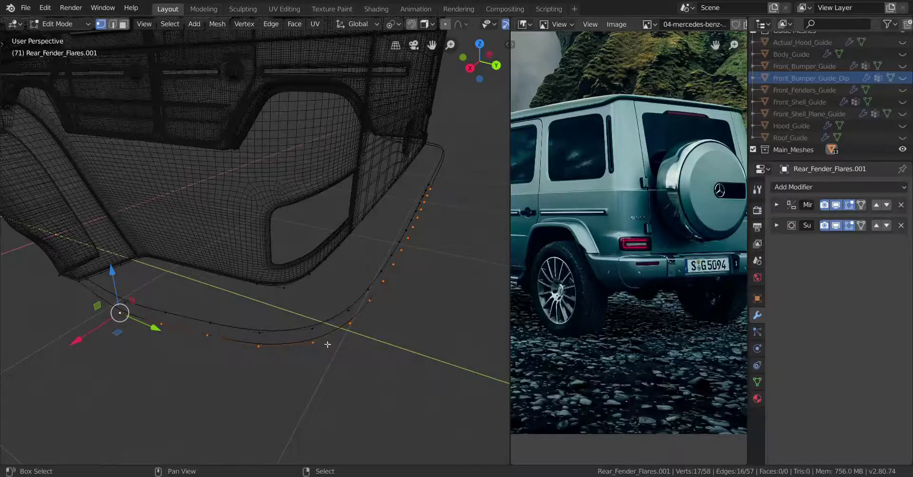
key(ctrl+z)
key(ctrl+z)
key(ctrl+z)
Shear the inner bumper row slightly about its front vertex so its rear end slopes down along the upper blueprint line.
middle_drag(287, 361, 307, 297)
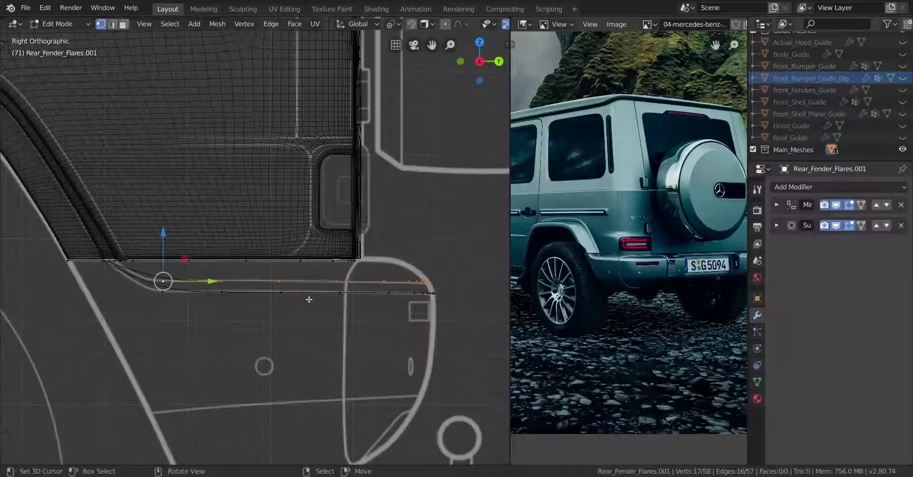
key(ctrl+shift+alt+s)
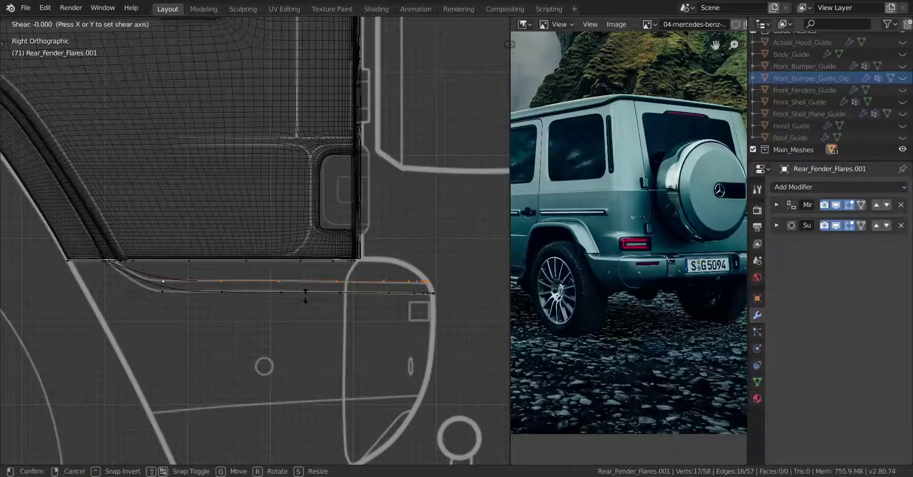
key(x)
click(351, 295)
Start the Shortcut VUr on-screen key display.
key(n)
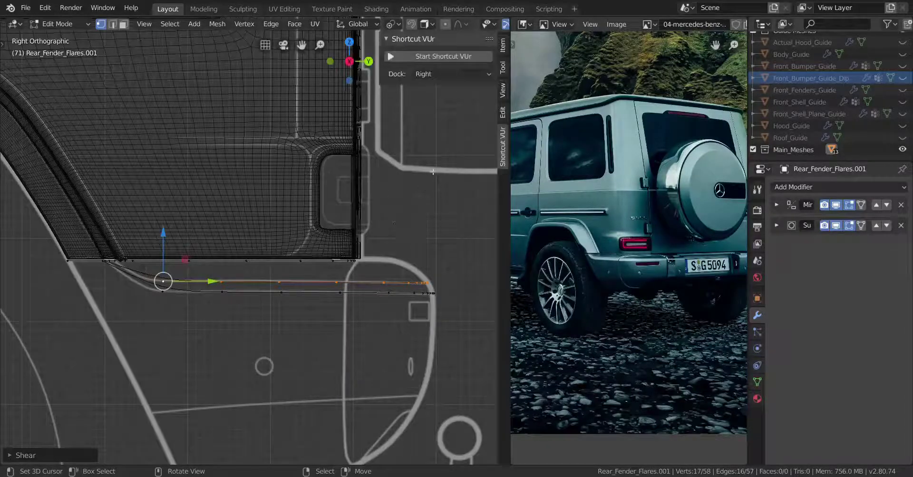
click(438, 56)
key(n)
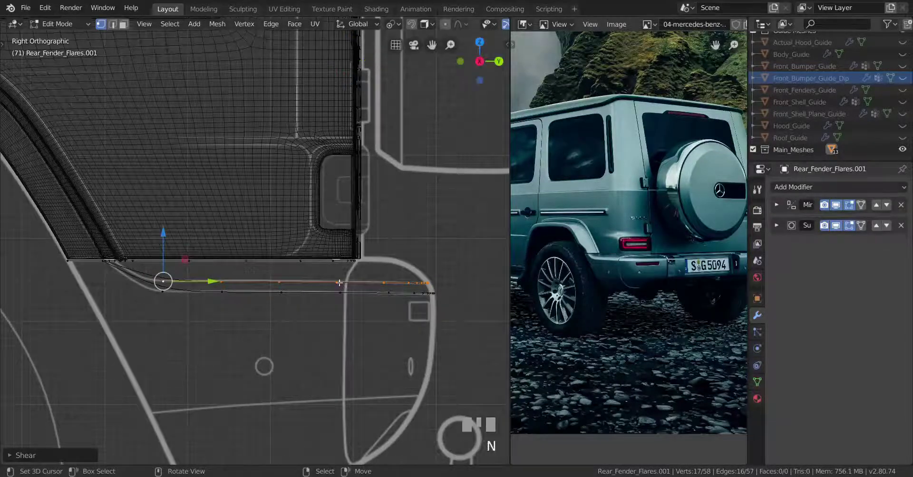
Fill a face between the two frontmost lowered vertices of the inner row and the matching two of the outer row.
mouse_move(347, 274)
middle_down()
mouse_move(286, 287)
mouse_move(340, 295)
mouse_move(331, 295)
mouse_move(343, 287)
middle_up()
middle_drag(310, 296, 328, 298)
scroll(329, 298, up, 2)
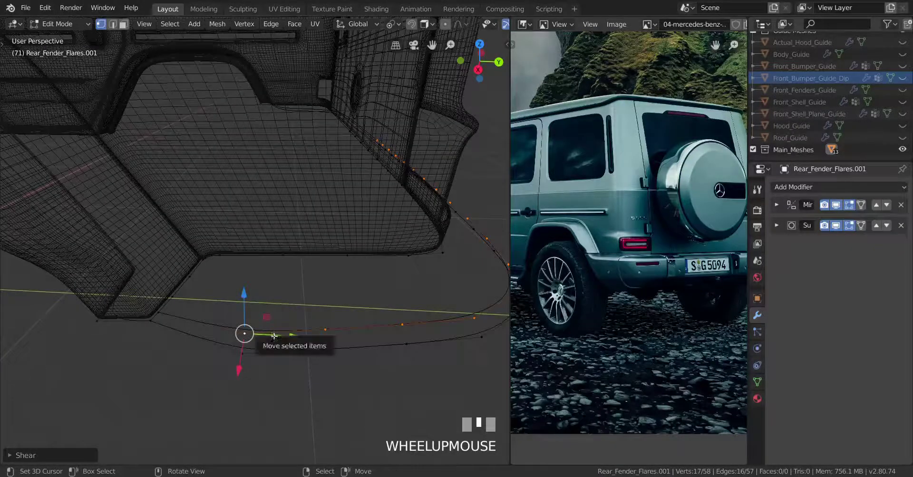
right_click(244, 334)
shift+right_click(242, 354)
shift+right_click(327, 349)
shift+right_click(325, 329)
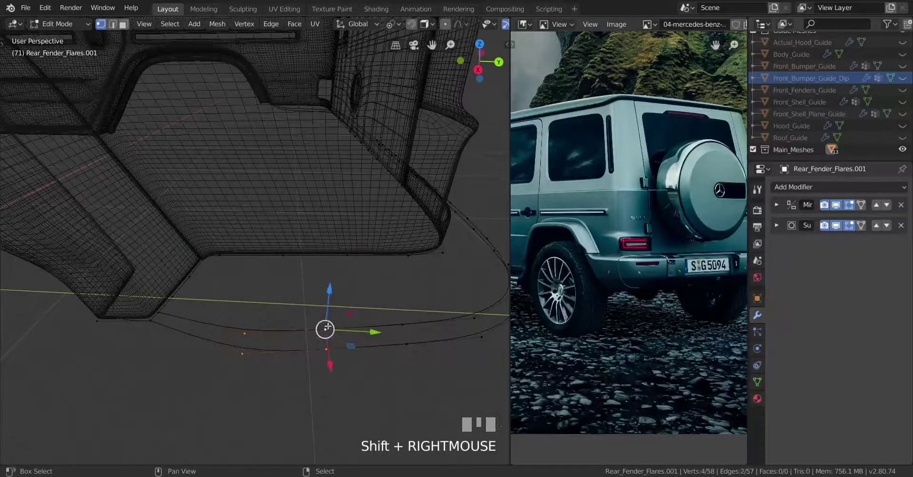
key(f)
key(KP_3)
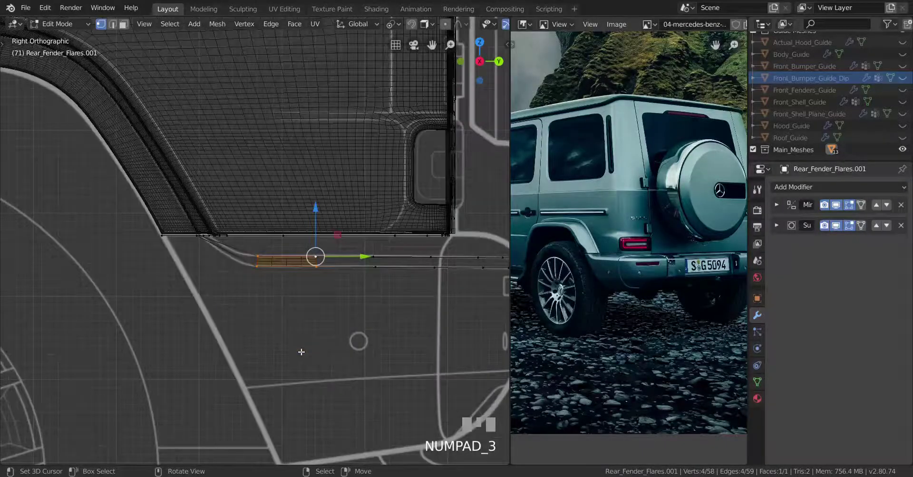
Add loop cuts that place three evenly spaced vertices on each of the two sloping edges at the bumper rows' front end.
scroll(241, 316, up, 5)
key(ctrl+r)
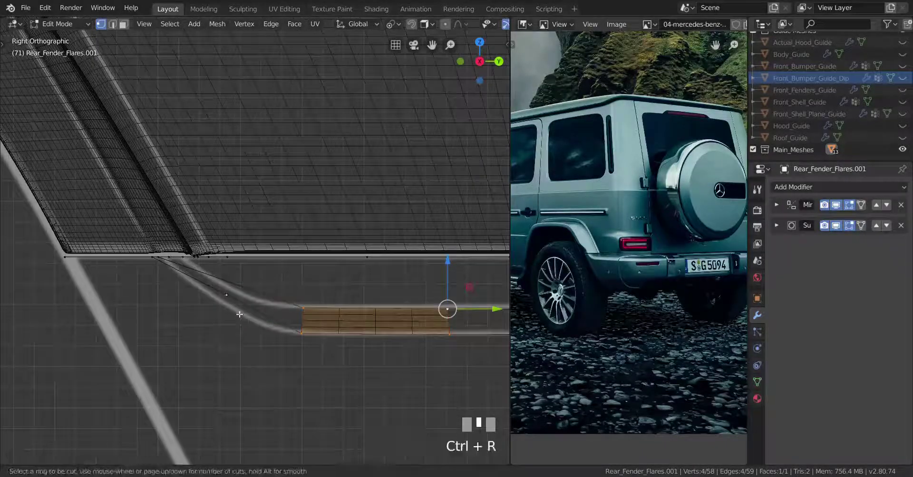
click(240, 315)
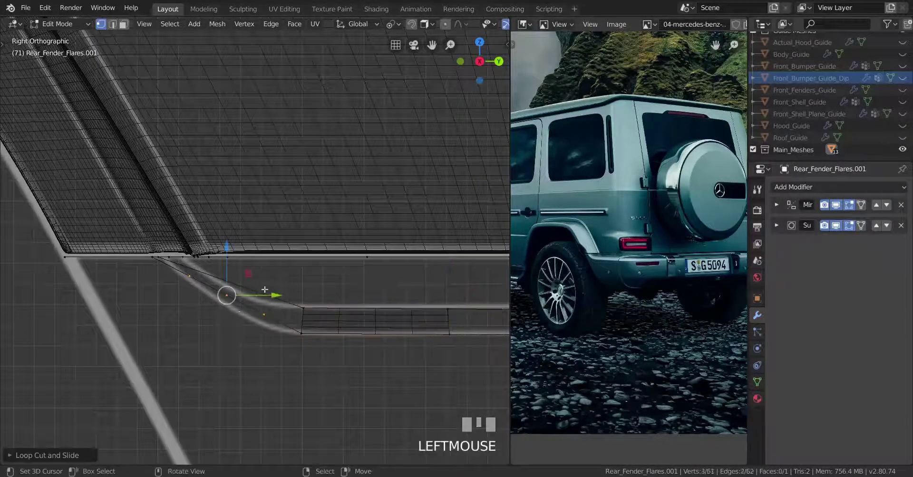
key(ctrl+r)
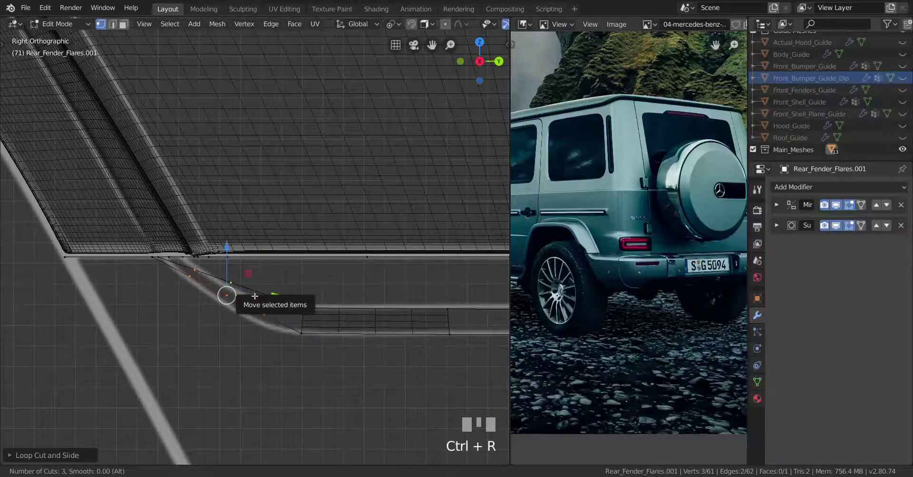
click(254, 297)
scroll(170, 291, up, 1)
Move the new vertices of the lower sloping edge down onto the curved line of the side blueprint.
right_click(186, 284)
drag(176, 240, 190, 323)
drag(220, 268, 278, 317)
right_click(266, 330)
Lower the three new vertices of the upper sloping edge so they follow the blueprint's curve.
right_click(269, 306)
drag(273, 275, 233, 317)
click(262, 388)
right_click(224, 288)
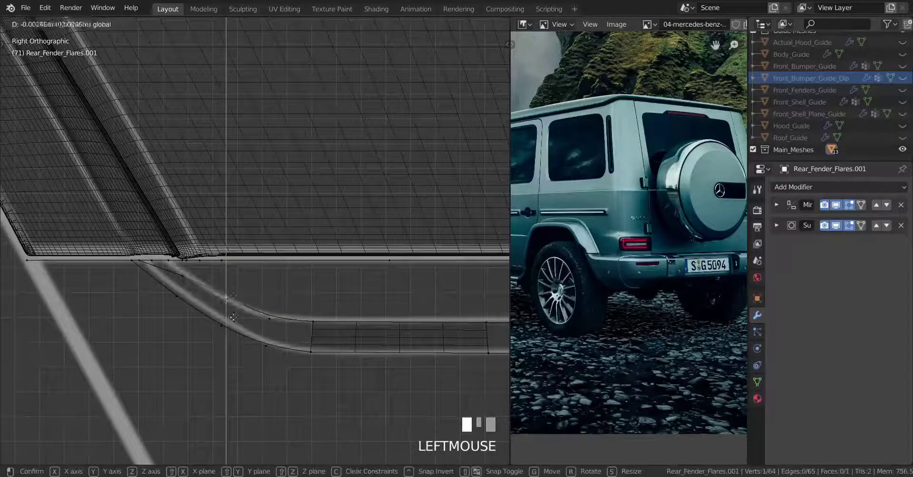
click(233, 376)
right_click(182, 276)
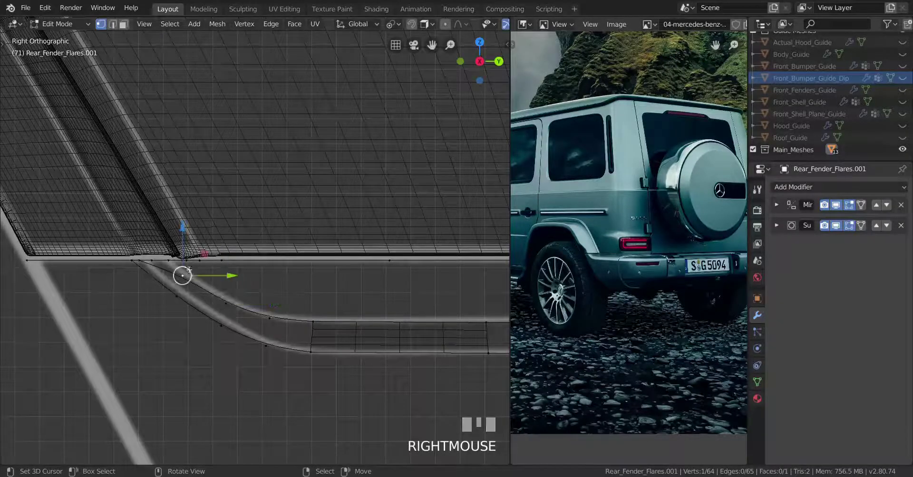
drag(183, 242, 185, 266)
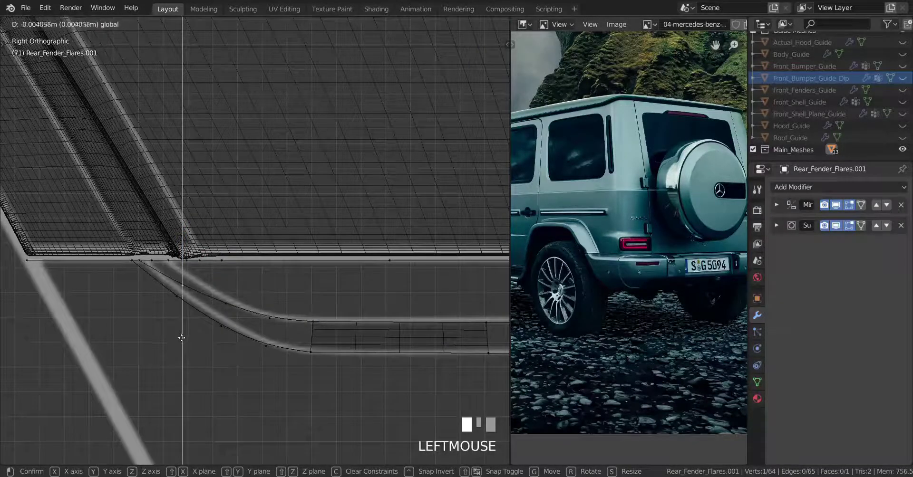
shift+drag(181, 338, 181, 339)
Fine-tune the heights of the vertices on both front curves so each edge bends smoothly.
right_click(226, 303)
shift+drag(230, 269, 241, 311)
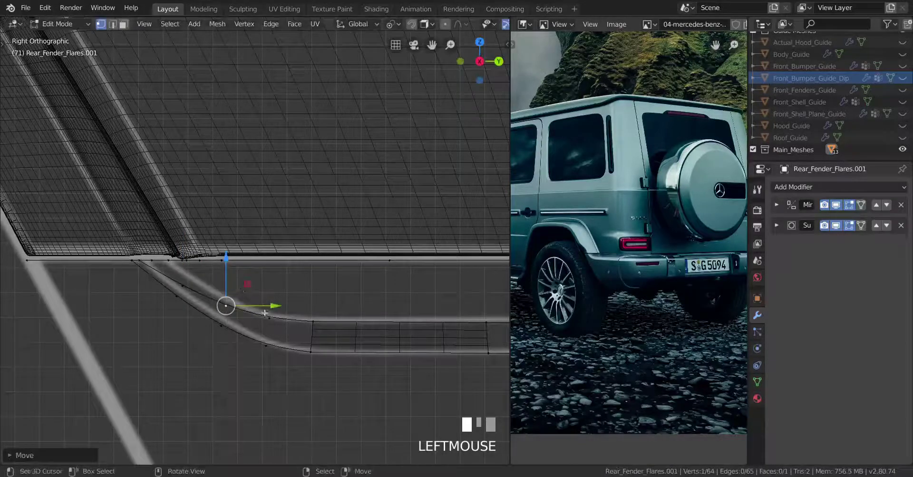
right_click(268, 317)
shift+drag(270, 278, 224, 310)
right_click(221, 326)
right_click(179, 297)
drag(178, 257, 181, 261)
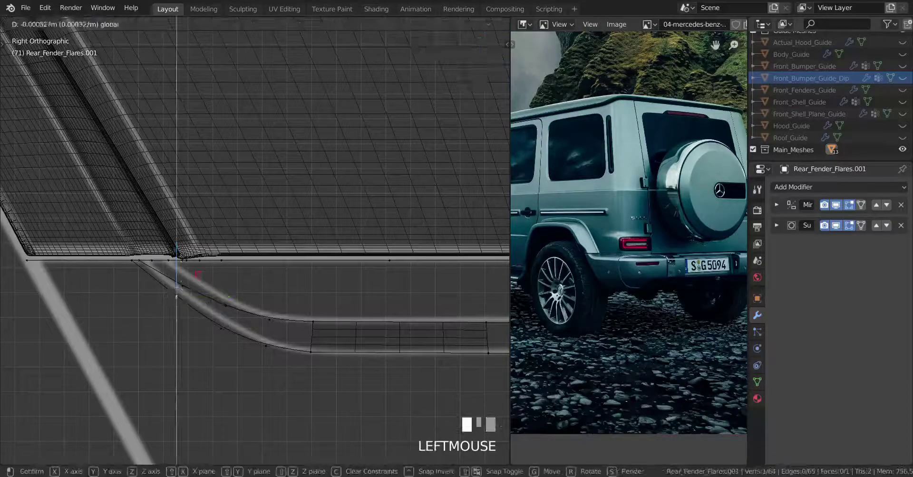
drag(184, 294, 184, 295)
Fill faces between the inner and outer rows along the front curve and onward around the bumper toward the rear.
shift+right_click(310, 352)
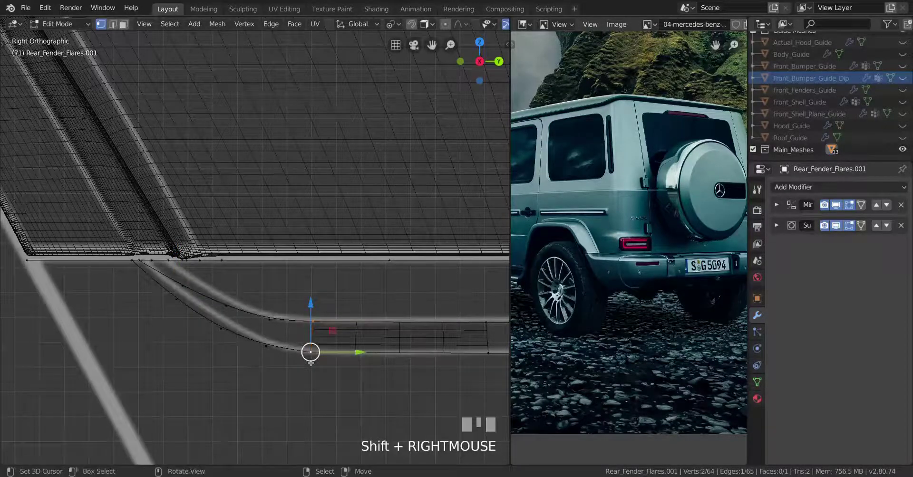
key(f)
scroll(313, 352, down, 3)
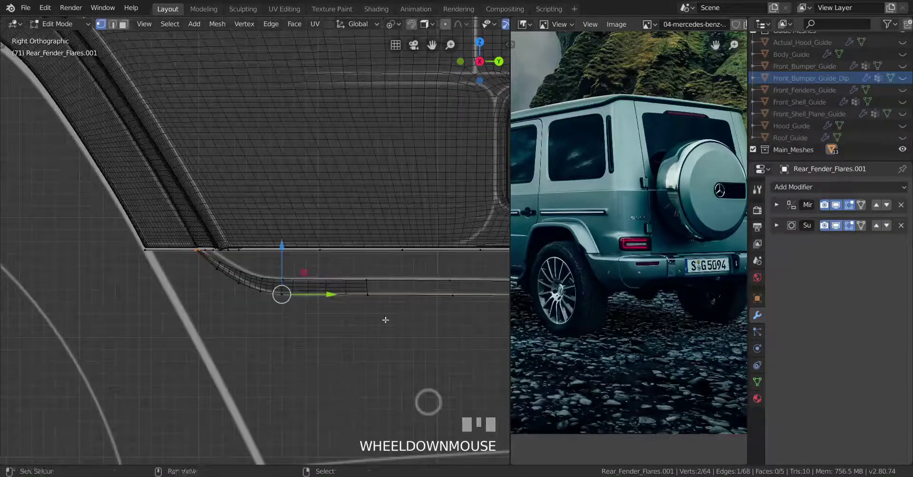
shift+middle_drag(385, 320, 281, 321)
right_click(261, 279)
shift+middle_drag(261, 280, 230, 337)
key(f)
scroll(184, 346, up, 2)
Try sliding two outer-row vertices along their edges at the bumper's rear corner in top view.
key(KP_7)
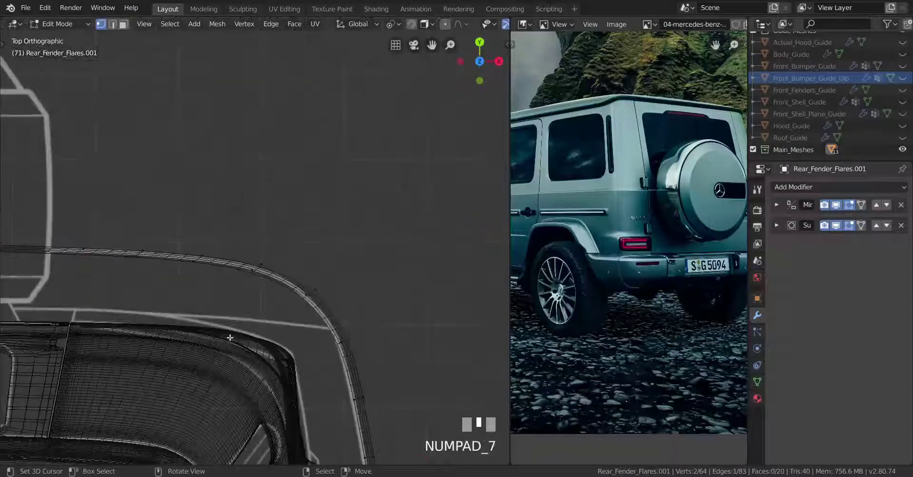
scroll(230, 338, down, 1)
scroll(230, 337, up, 2)
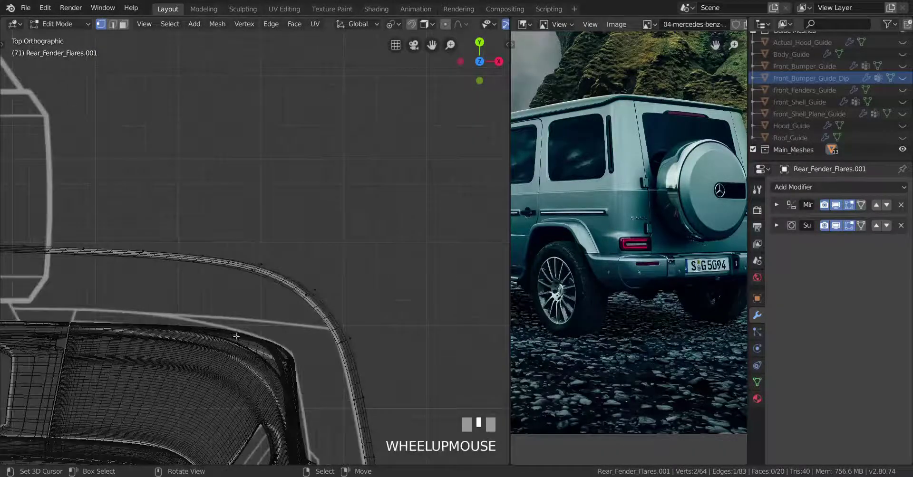
right_click(283, 286)
key(g)
key(g)
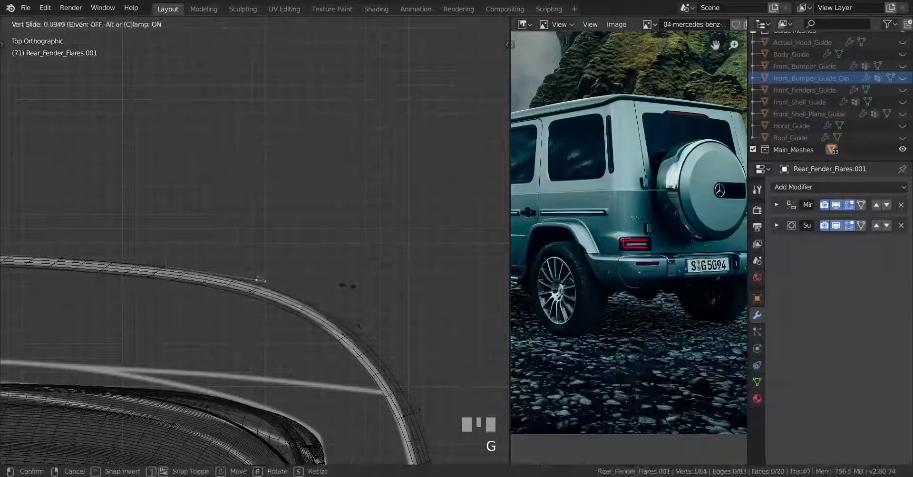
click(367, 309)
key(g)
key(g)
click(354, 317)
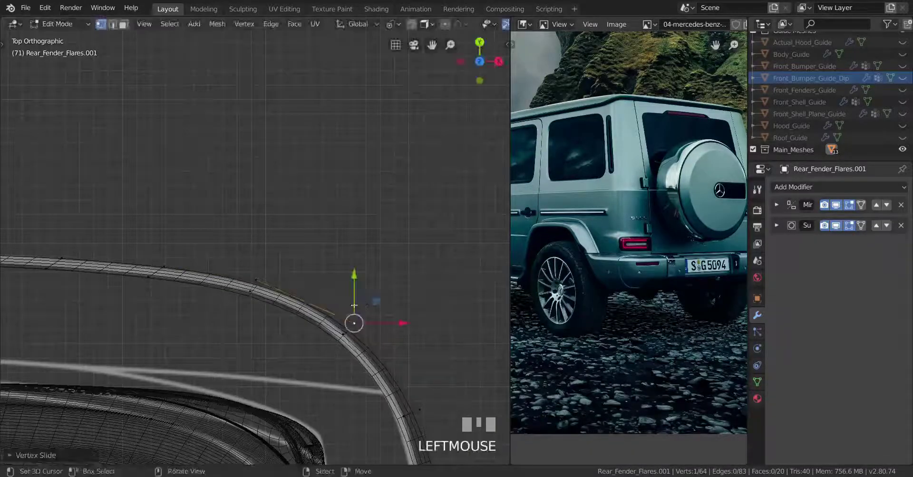
Try sliding another outer-row vertex beside the rear corner, and undo the vertex slides together with the last fill.
shift+middle_drag(353, 320, 320, 312)
scroll(320, 312, up, 1)
right_click(291, 291)
key(g)
key(g)
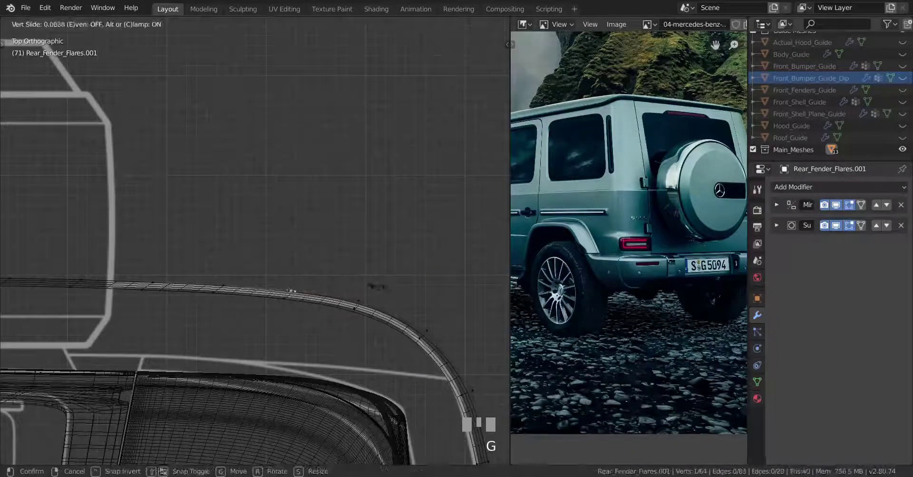
click(367, 289)
scroll(369, 311, down, 2)
key(ctrl+z)
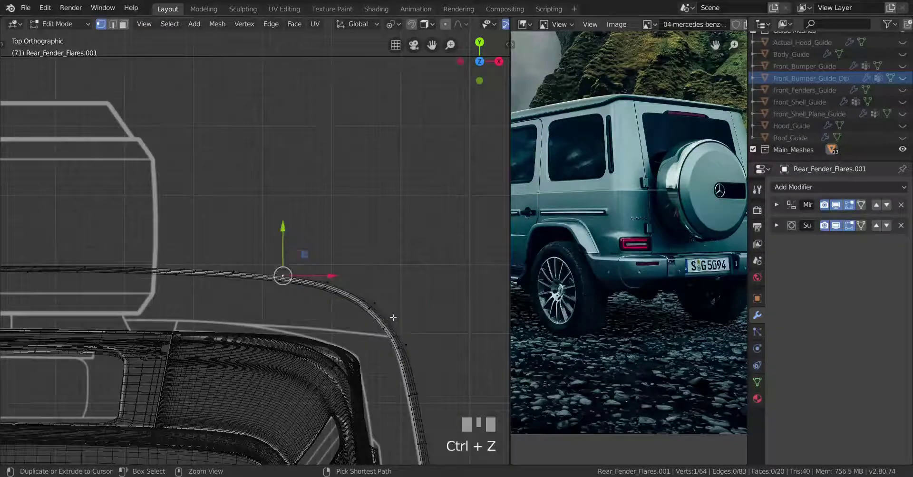
Align the outer-row vertex nearest the fender flare with its inner-row counterpart by scaling the pair flat along Y.
shift+middle_drag(393, 317, 340, 299)
scroll(346, 265, up, 3)
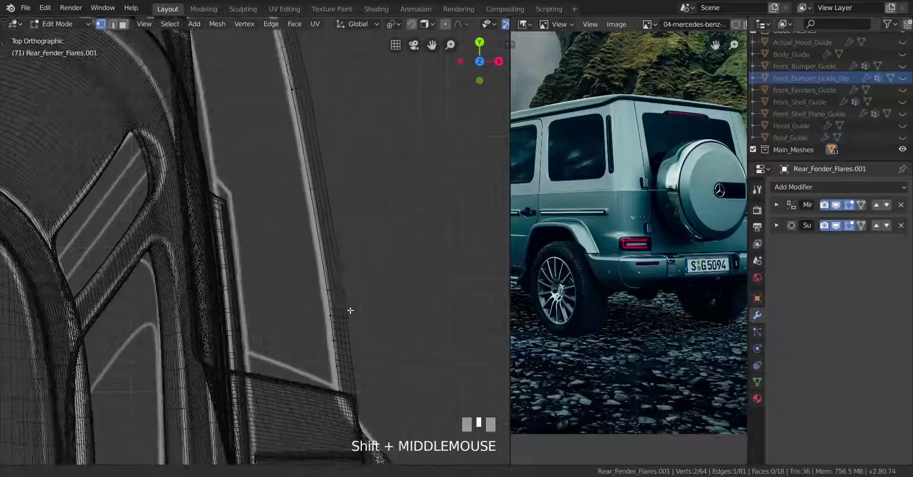
right_click(330, 296)
scroll(366, 393, up, 2)
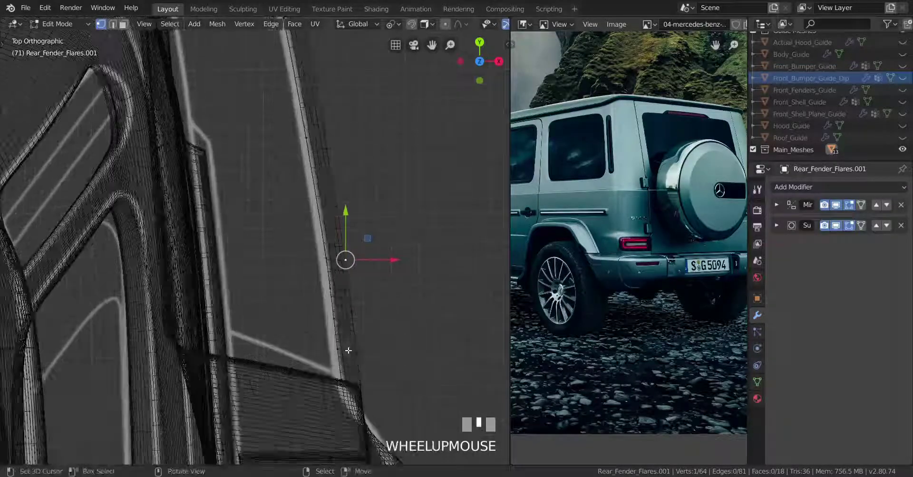
right_click(361, 384)
right_click(357, 353)
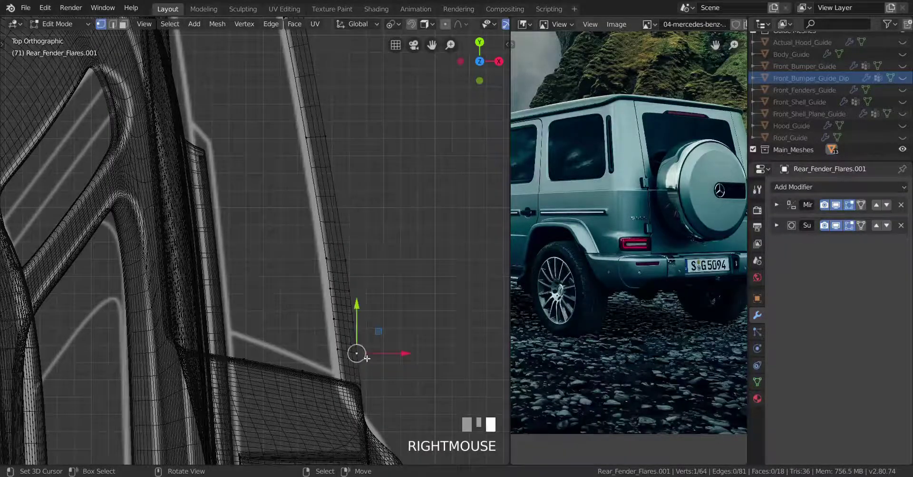
shift+right_click(344, 351)
key(s)
key(y)
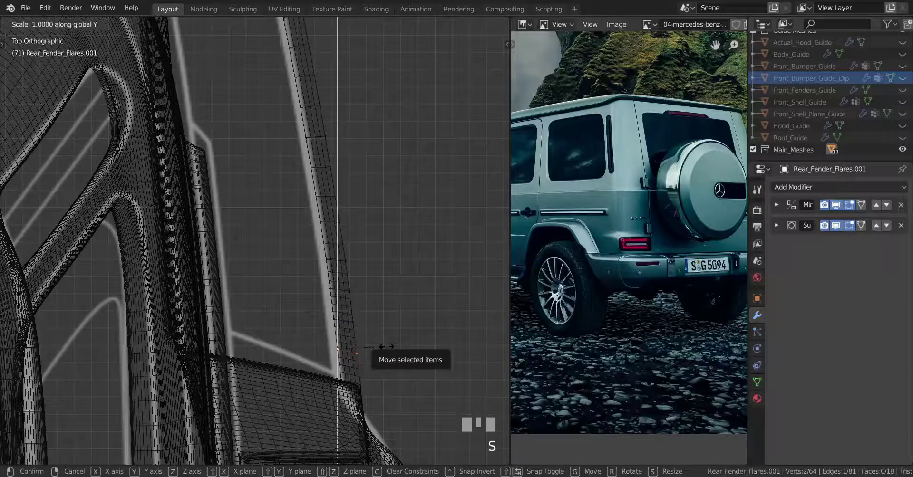
key(Return)
right_click(368, 351)
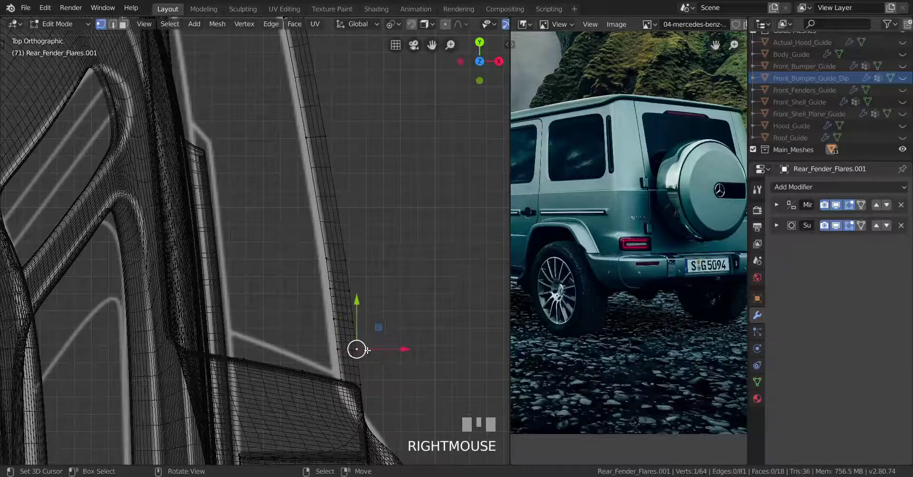
Scale the second inner and outer vertex pair behind the fender flare to 0 along Y.
right_click(349, 319)
shift+right_click(332, 317)
key(s)
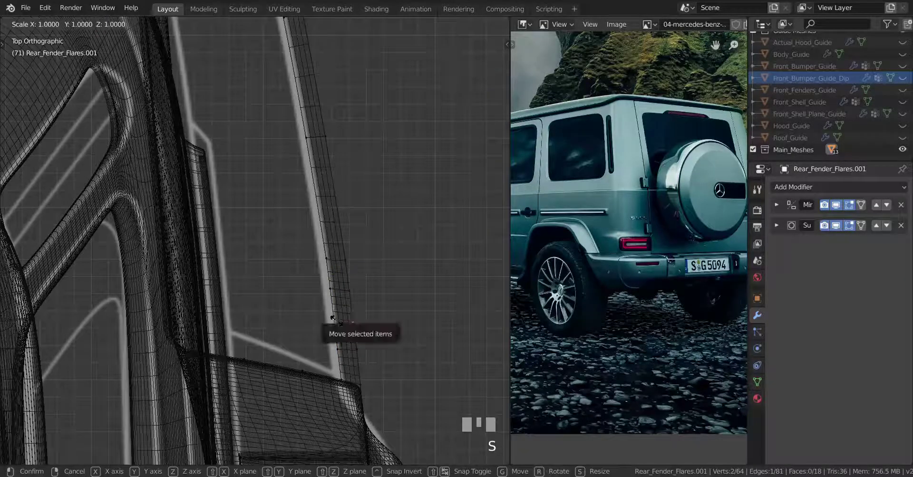
key(y)
key(0)
key(Return)
Scale the third vertex pair along the bumper's side to 0 along Y.
right_click(349, 288)
shift+right_click(330, 289)
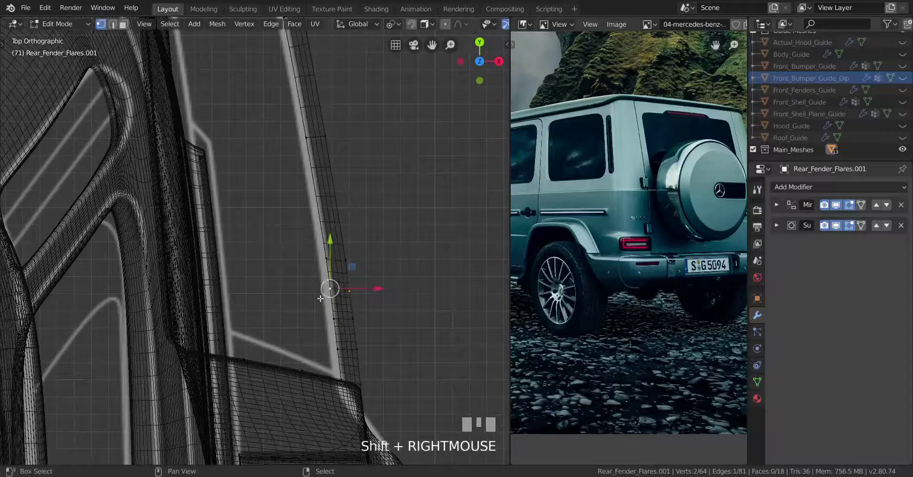
key(s)
key(y)
key(0)
key(Return)
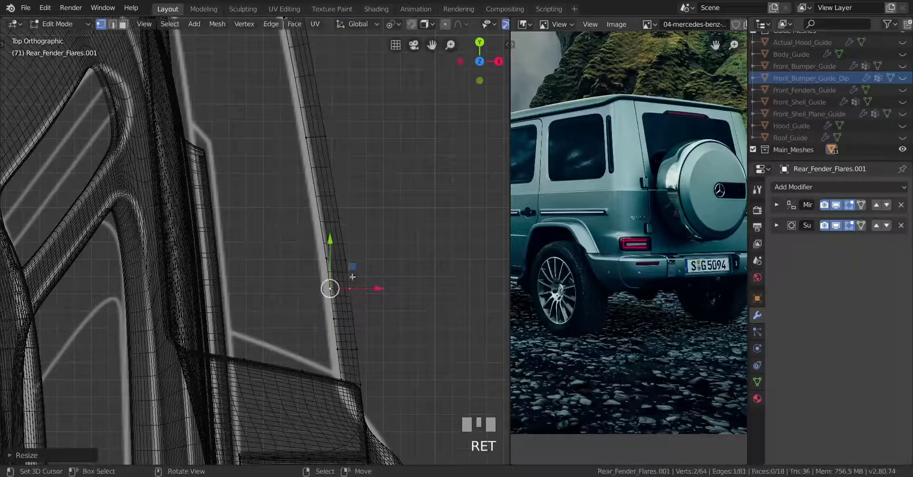
Scale the fourth vertex pair along the bumper's side to 0 along Y.
right_click(344, 259)
shift+right_click(326, 258)
key(s)
key(y)
key(0)
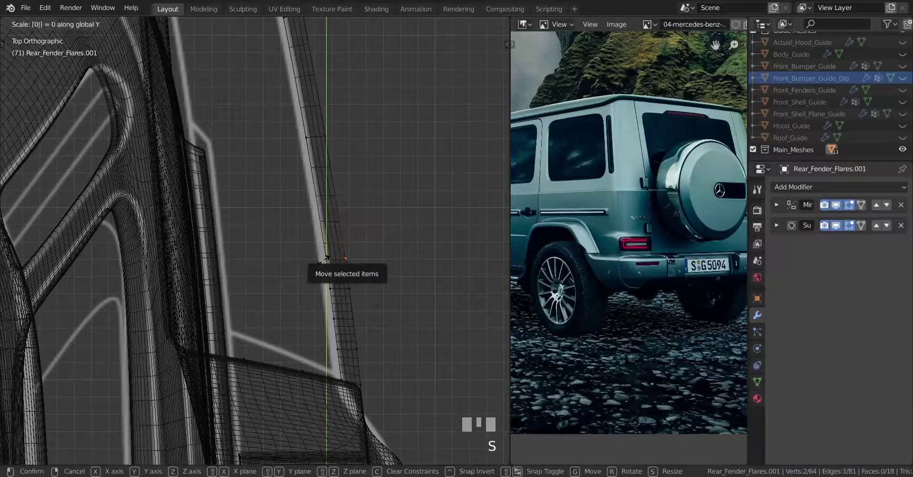
key(Return)
Select the outer row from the fourth aligned pair to the centre line and even out its vertices with Space.
right_click(343, 257)
scroll(284, 256, down, 3)
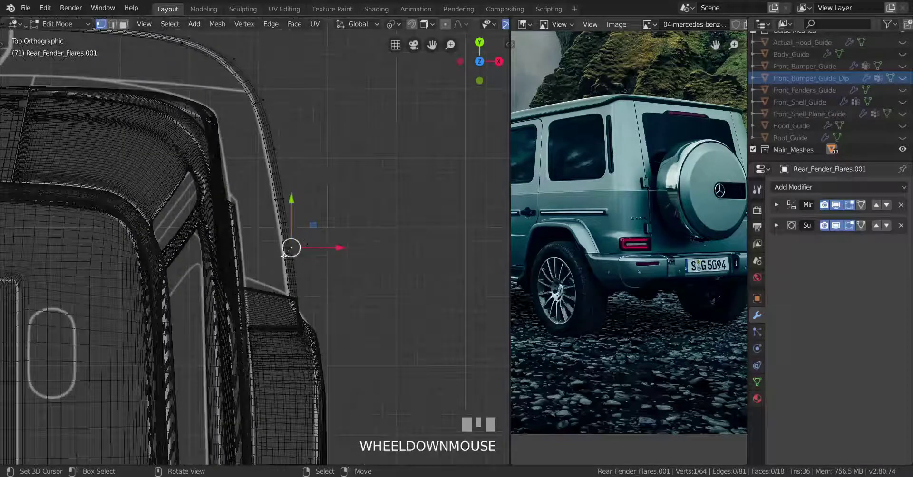
shift+middle_drag(284, 255, 239, 211)
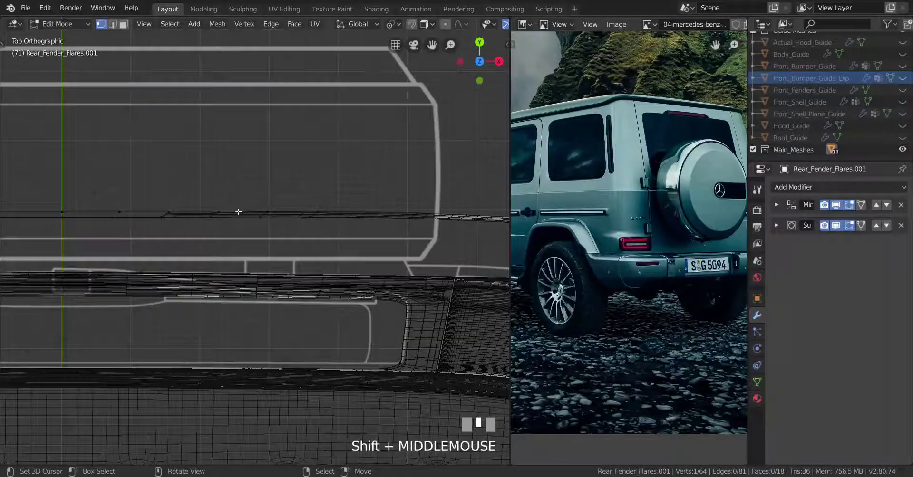
shift+middle_drag(145, 209, 267, 206)
ctrl+right_click(159, 209)
shift+middle_drag(377, 147, 312, 158)
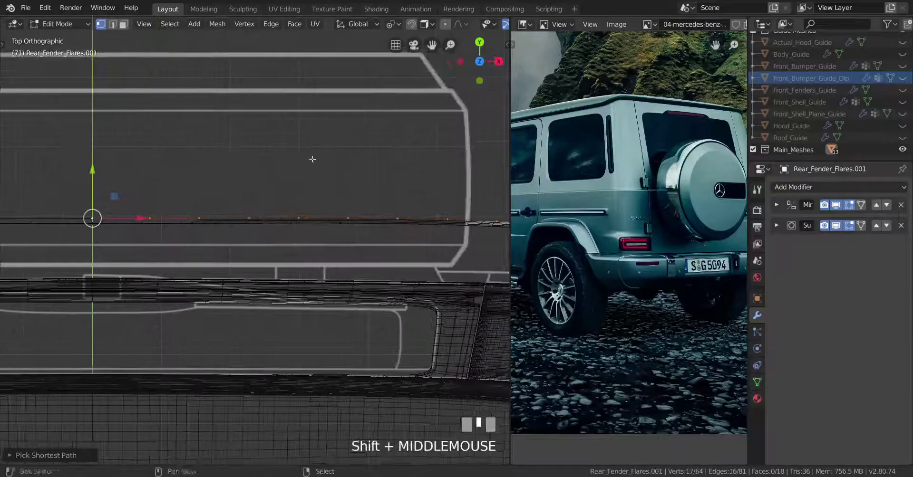
key(w)
mouse_move(340, 87)
click(421, 164)
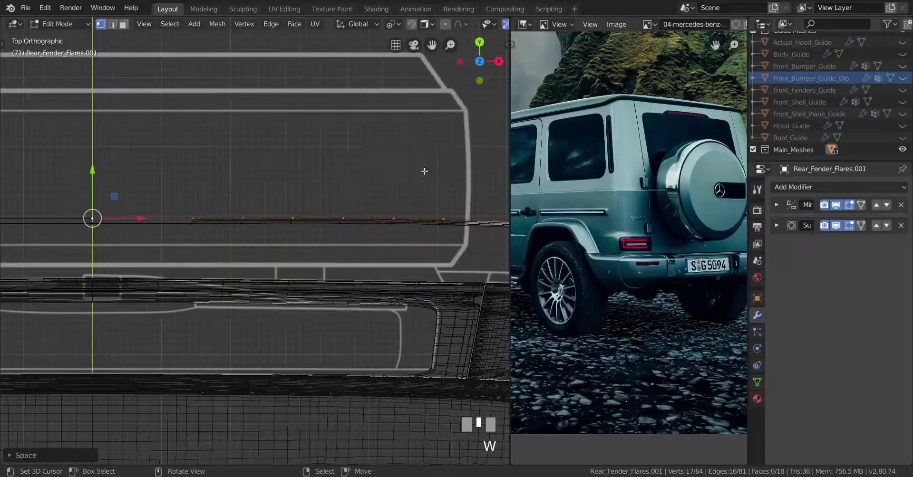
Fill the remaining faces between the inner and outer rows up to the rear centre line.
shift+middle_drag(440, 221, 240, 212)
shift+middle_drag(179, 222, 395, 238)
shift+middle_drag(230, 232, 392, 246)
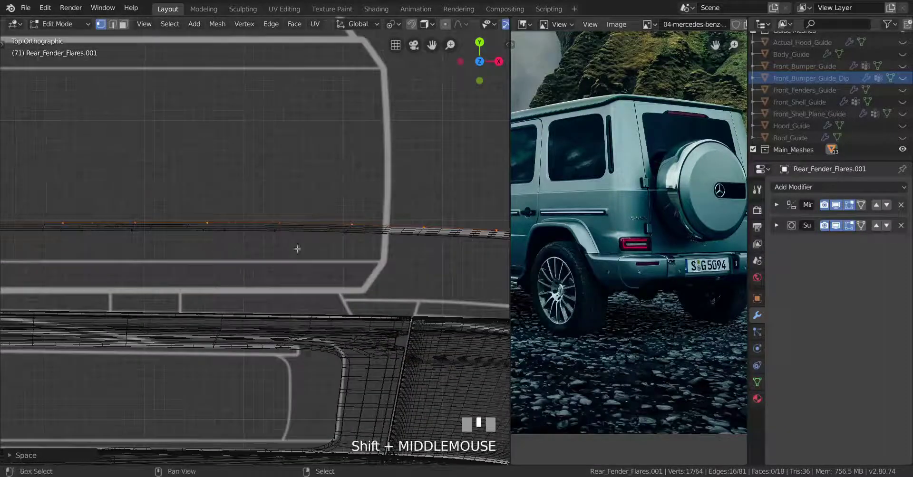
shift+middle_drag(295, 249, 317, 245)
key(ctrl+z)
shift+middle_drag(180, 228, 386, 237)
shift+middle_drag(185, 237, 287, 246)
scroll(146, 239, up, 2)
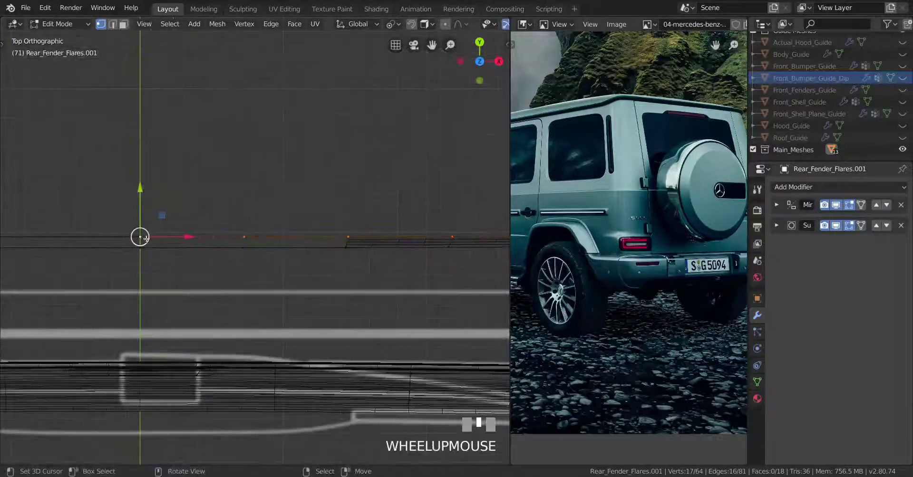
shift+right_click(350, 241)
key(f)
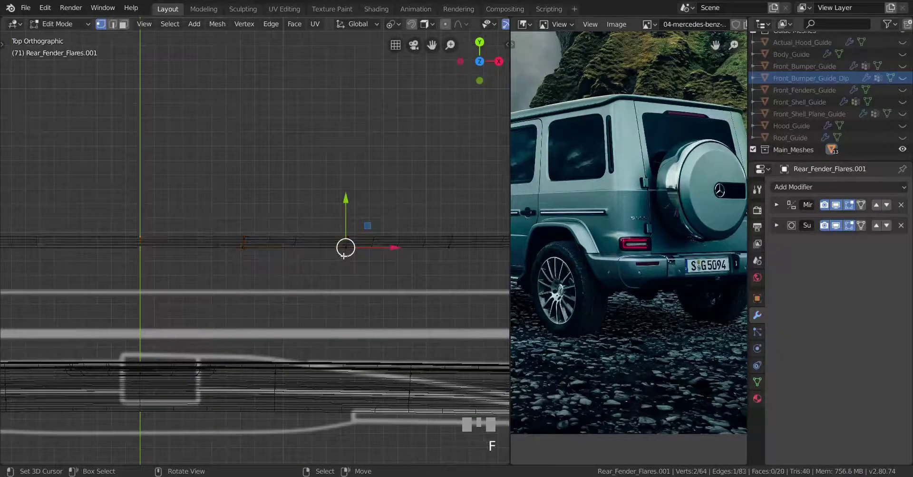
mouse_move(350, 245)
shift+middle_down()
mouse_move(247, 232)
mouse_move(396, 228)
mouse_move(380, 253)
mouse_move(361, 240)
mouse_move(345, 244)
shift+middle_up()
Show the bumper strip with solid shading in Object Mode from the right side.
scroll(285, 229, down, 2)
key(z)
key(Tab)
key(KP_3)
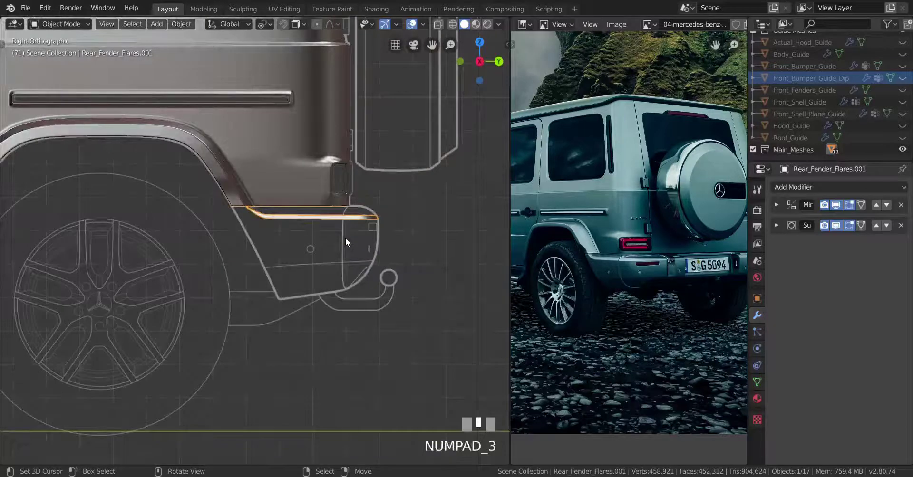
Select the outer front corner vertex of the bumper strip, beside the rear fender flare, in Edit Mode.
key(Tab)
scroll(351, 242, up, 2)
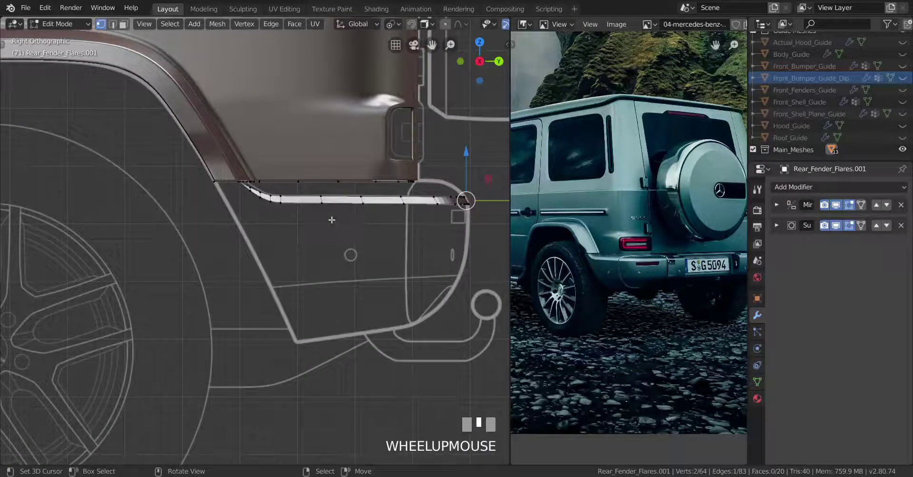
shift+middle_drag(331, 220, 332, 236)
right_click(205, 226)
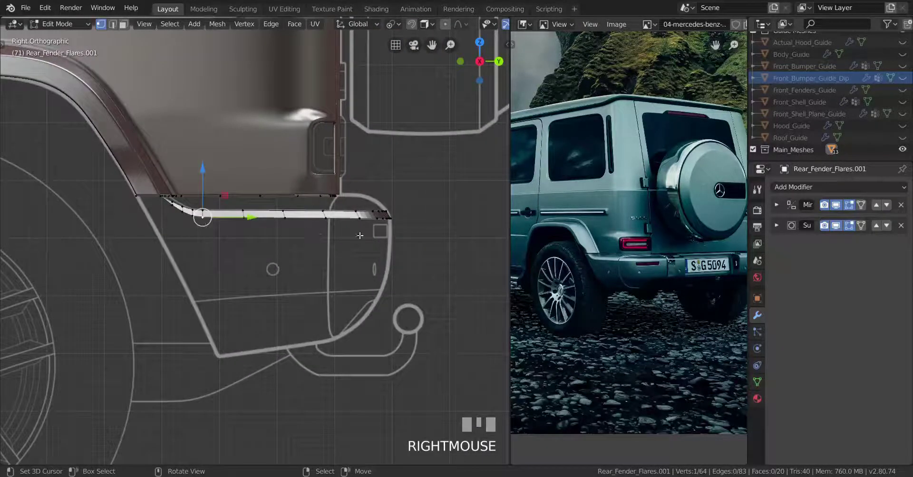
middle_drag(412, 239, 283, 270)
scroll(285, 249, down, 2)
right_click(247, 261)
Hide every object except the bumper strip and the blueprints, and show it from the back view.
key(ctrl+KP_1)
key(KP_Divide)
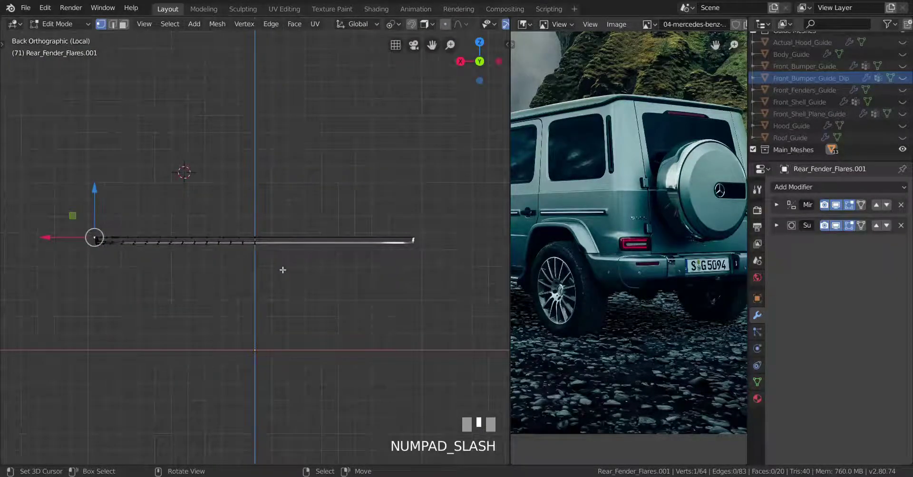
key(KP_Divide)
middle_drag(282, 270, 309, 263)
key(Tab)
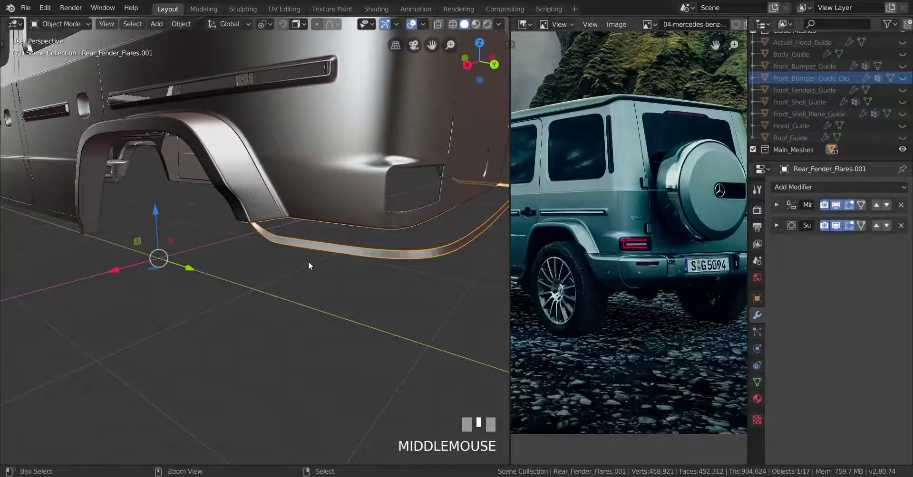
key(ctrl+i)
key(h)
key(ctrl+KP_1)
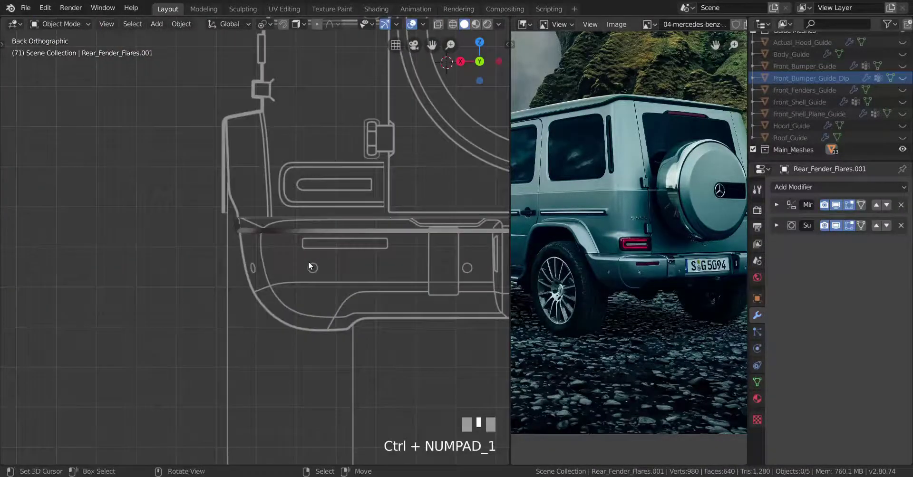
Extrude the selected corner vertex downward and slightly inward along the bumper's outer side in the back view.
scroll(231, 264, up, 2)
shift+middle_drag(231, 265, 170, 161)
key(Tab)
scroll(265, 261, up, 2)
scroll(264, 262, down, 1)
scroll(264, 262, up, 1)
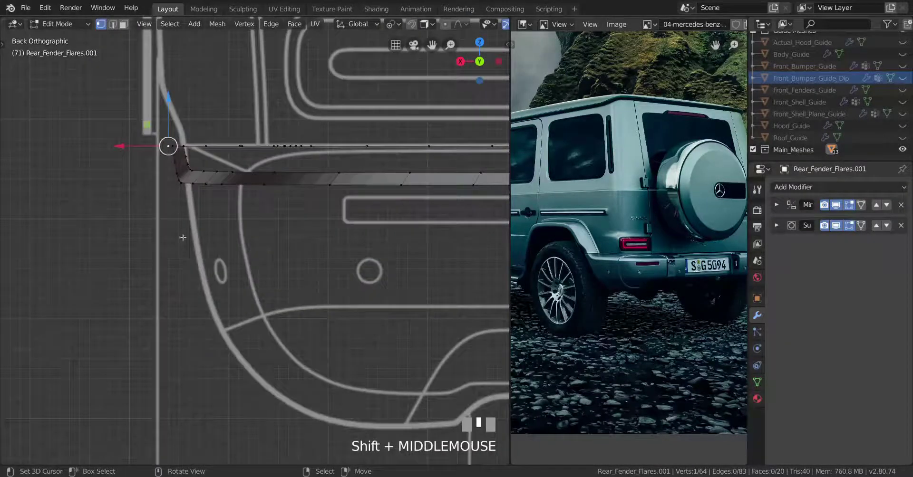
scroll(282, 396, down, 2)
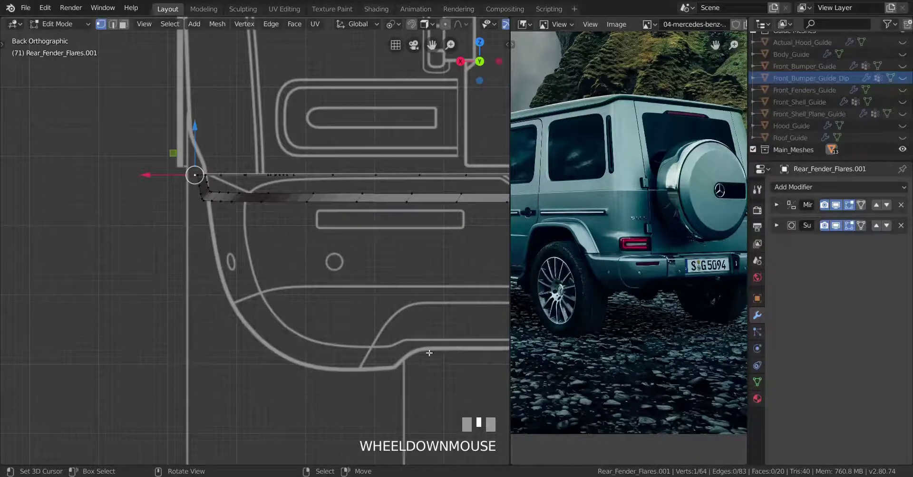
scroll(428, 353, up, 2)
shift+middle_drag(328, 303, 304, 280)
key(e)
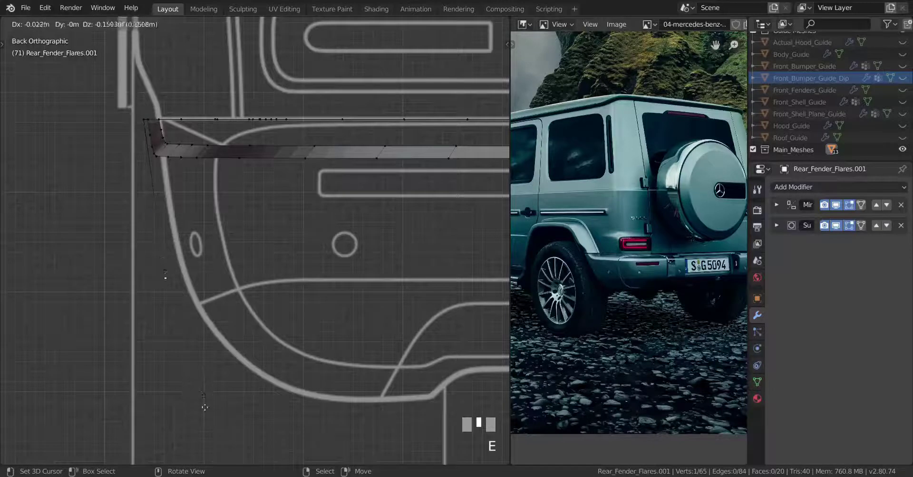
click(215, 436)
Leave Edit Mode, then hide and collapse the Guide Meshes collection while keeping it included in the view layer.
key(Tab)
scroll(252, 322, down, 2)
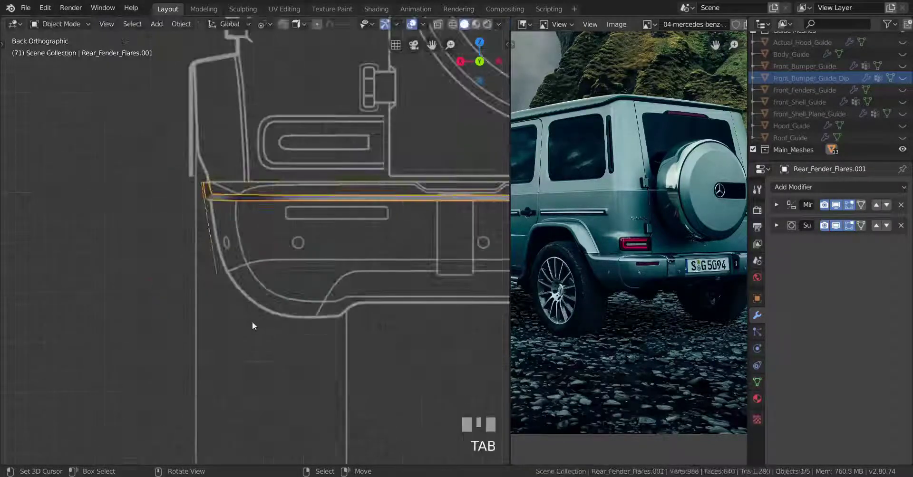
scroll(822, 105, up, 3)
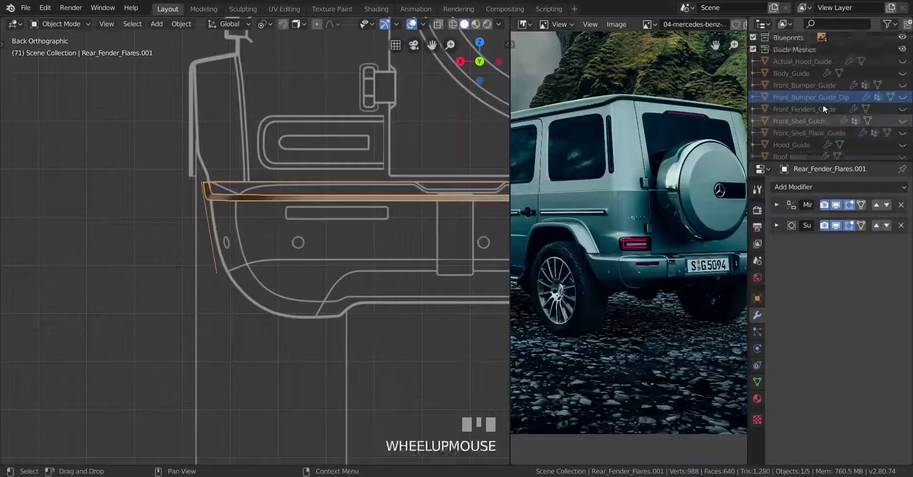
scroll(821, 105, down, 3)
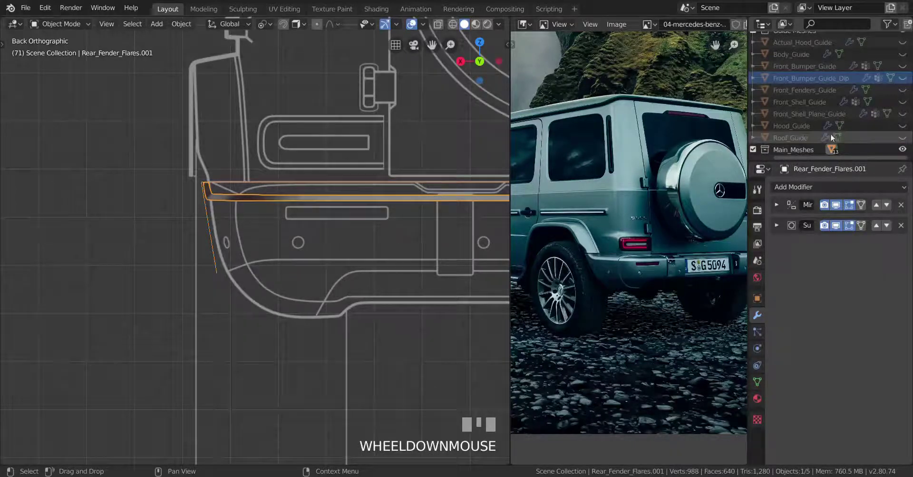
scroll(805, 123, up, 3)
scroll(804, 141, down, 3)
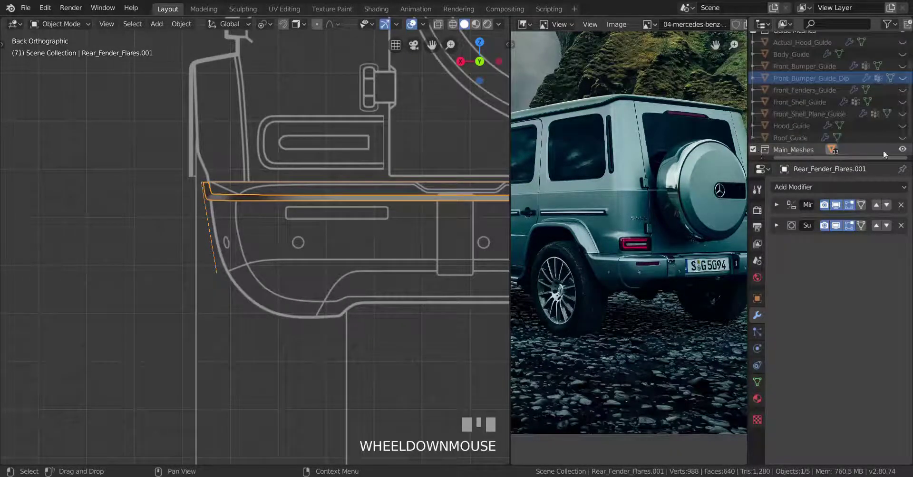
click(793, 149)
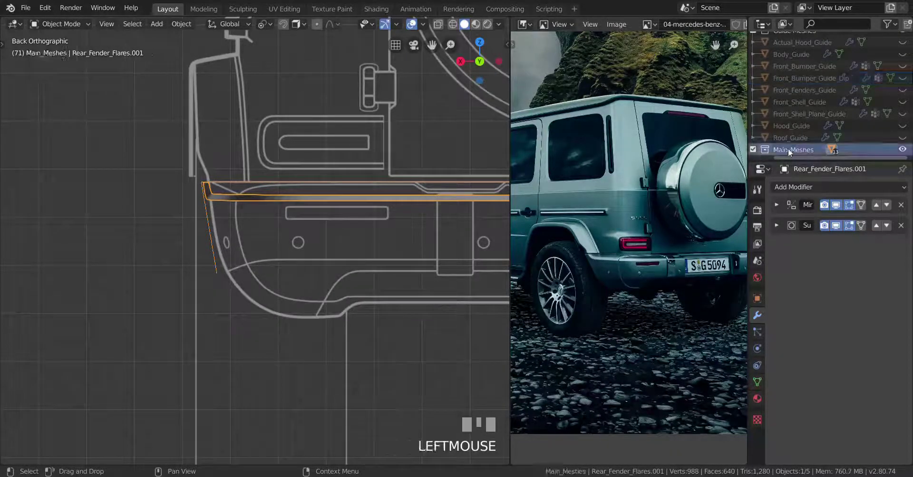
scroll(808, 113, up, 3)
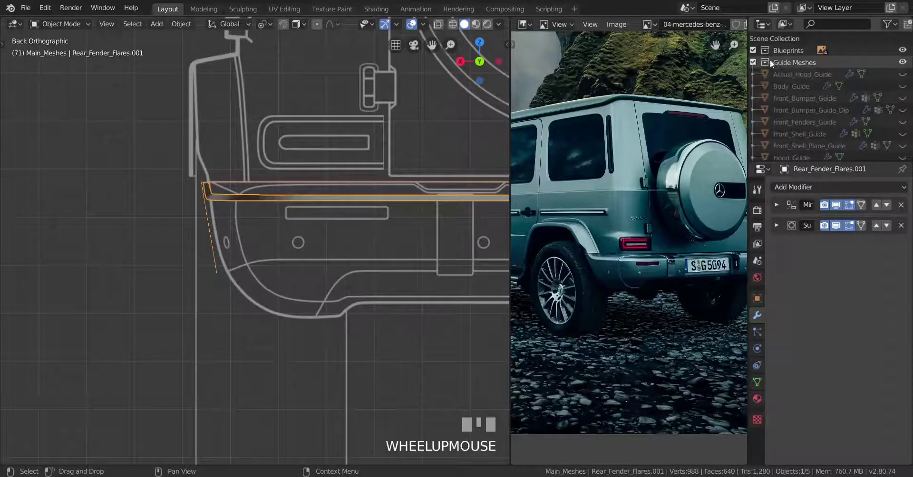
click(902, 62)
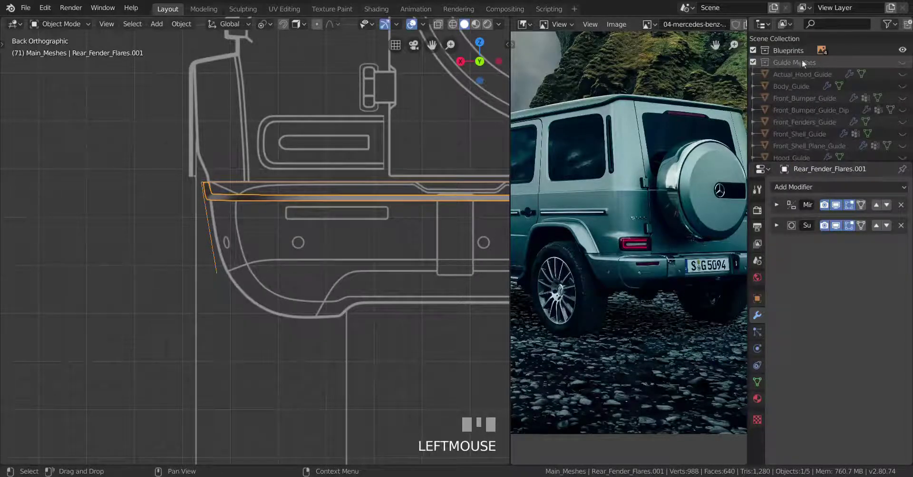
click(770, 63)
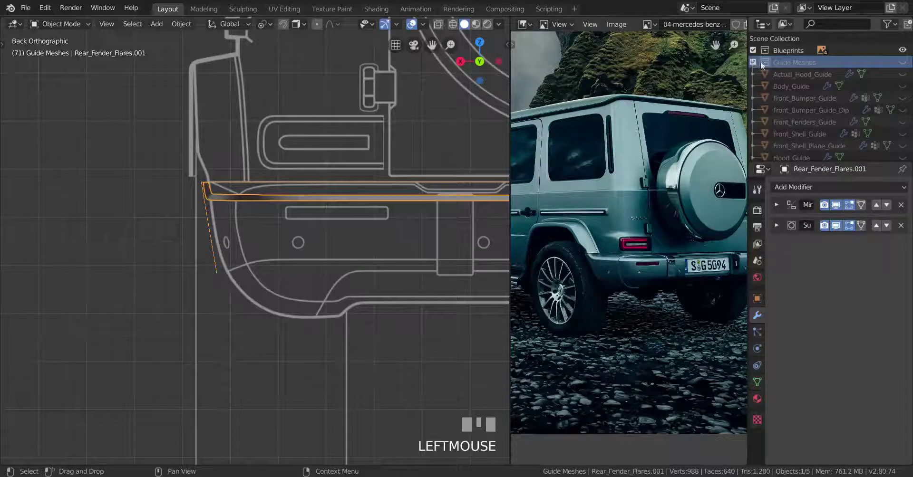
click(754, 62)
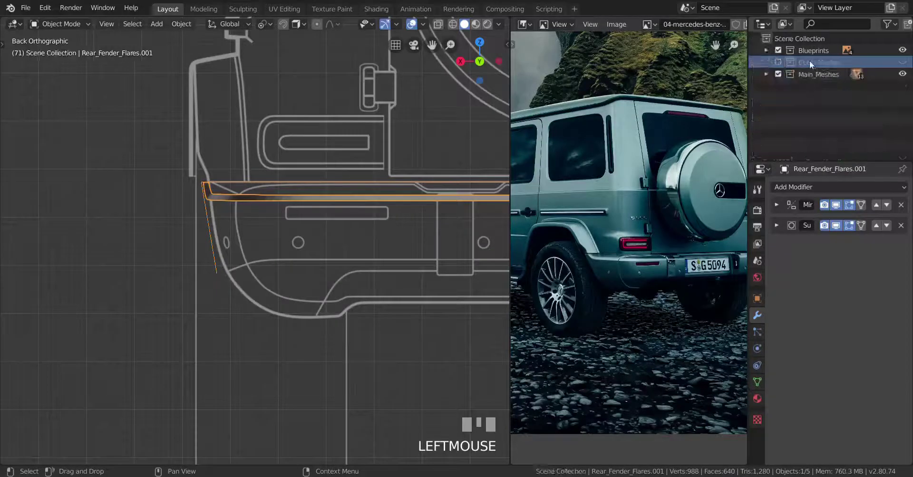
click(777, 64)
click(765, 63)
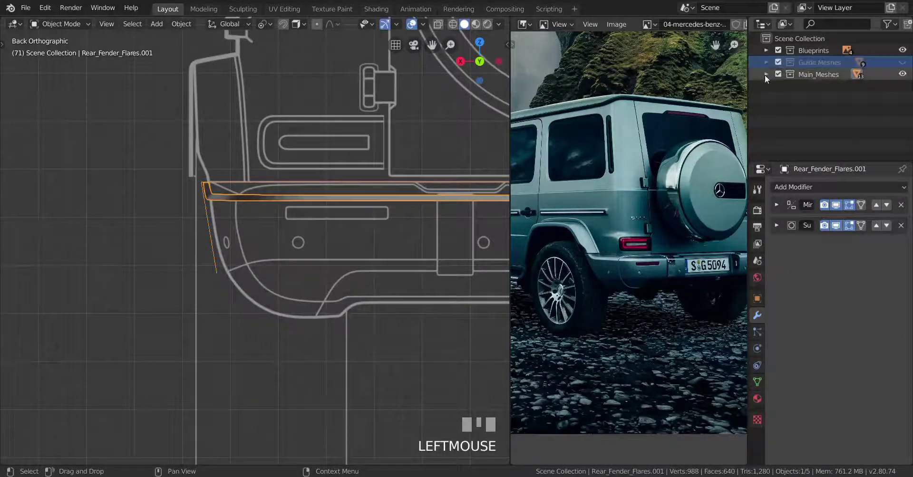
Expand the Main_Meshes collection and unhide the Rear_Fender_Flares object.
click(766, 75)
scroll(861, 110, down, 5)
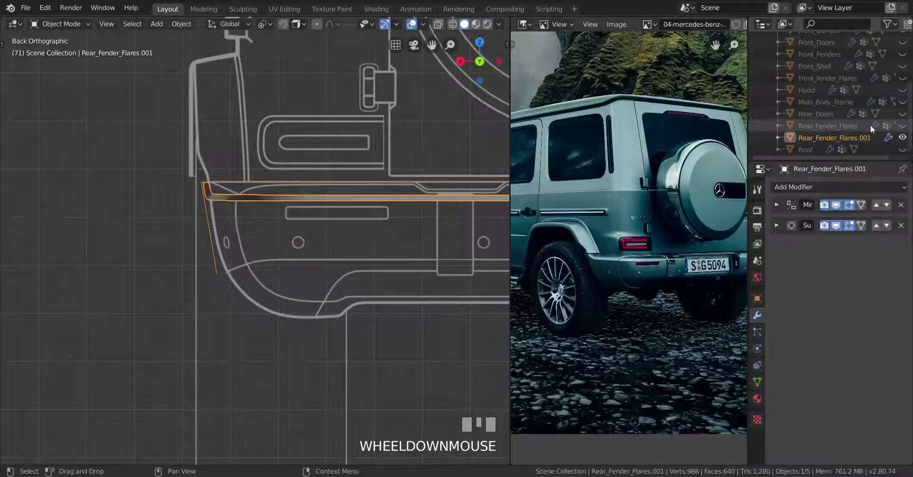
click(902, 125)
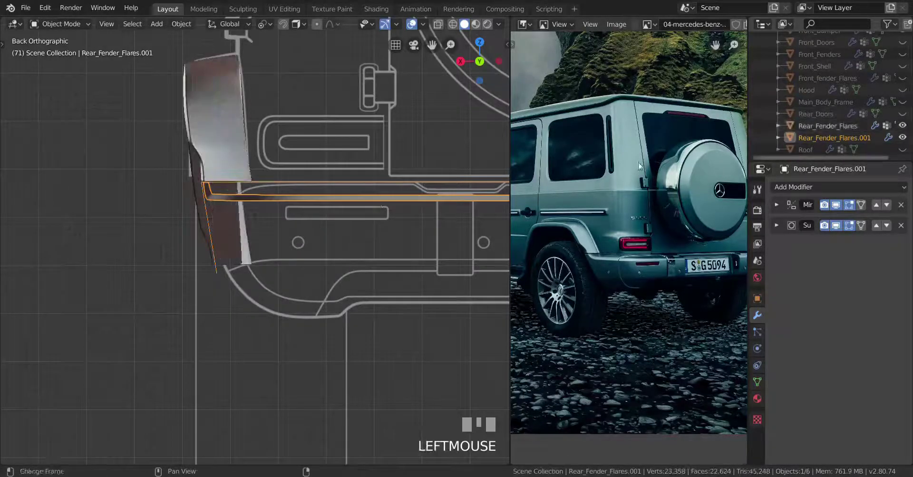
Move the extruded lower vertex slightly outward along X, closer to the lower end of the fender flare.
scroll(243, 207, up, 2)
shift+middle_drag(244, 206, 366, 254)
scroll(366, 252, up, 2)
key(Tab)
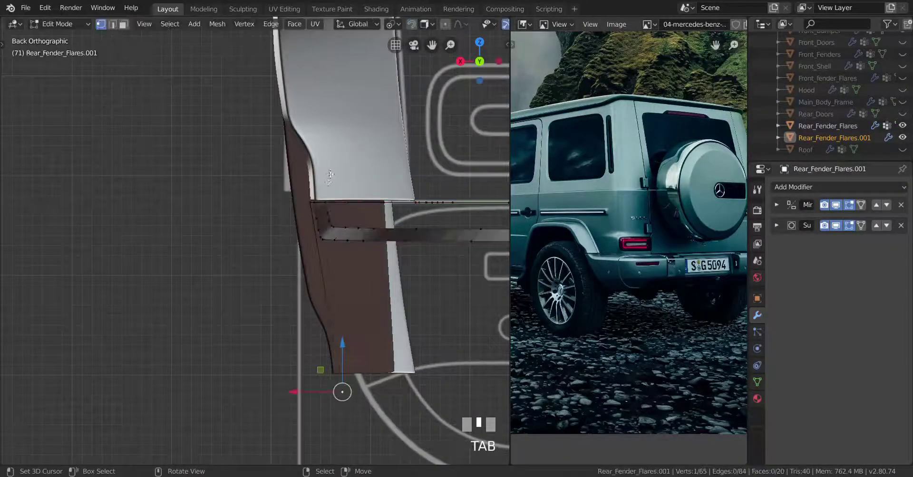
shift+middle_drag(330, 174, 333, 206)
drag(286, 347, 226, 323)
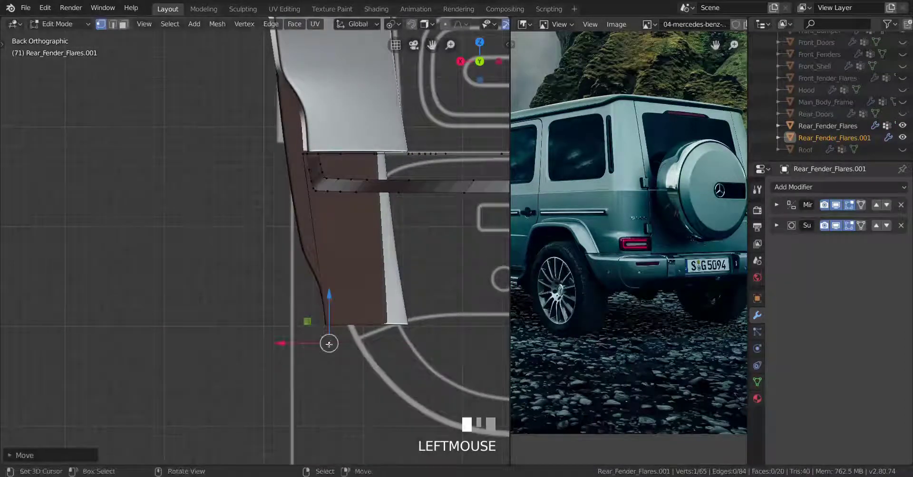
Add a vertex on the bumper's side edge and slide it up level with the strip's lower edge.
shift+middle_drag(371, 352, 286, 304)
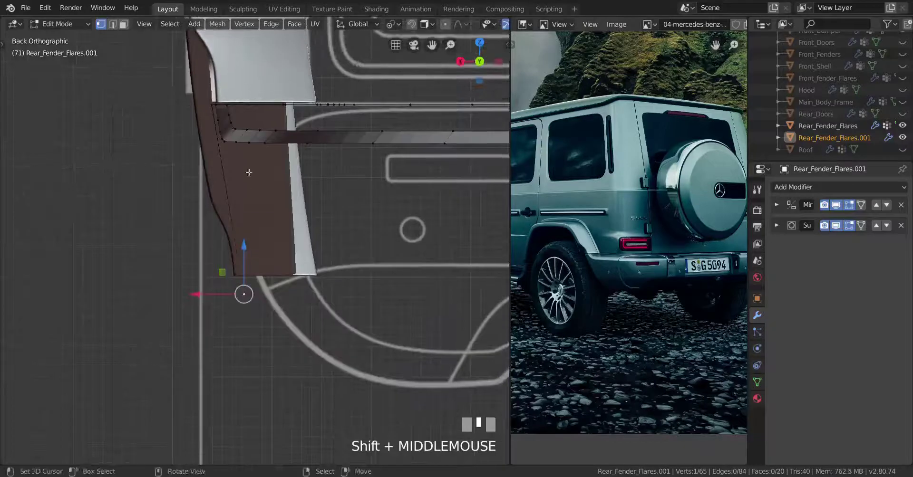
key(ctrl+r)
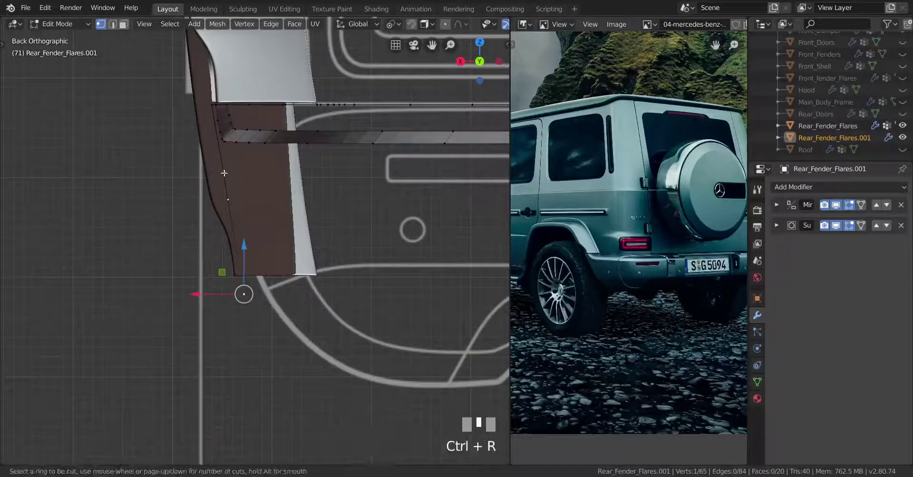
click(228, 157)
key(g)
key(g)
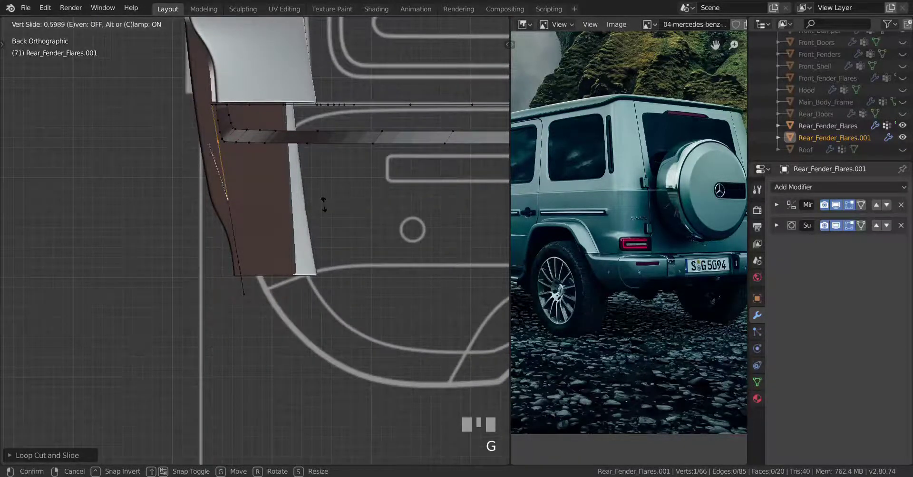
click(324, 204)
Nudge the added vertex outward along X and adjust the strip's top corner vertex along the same axis.
key(g)
key(x)
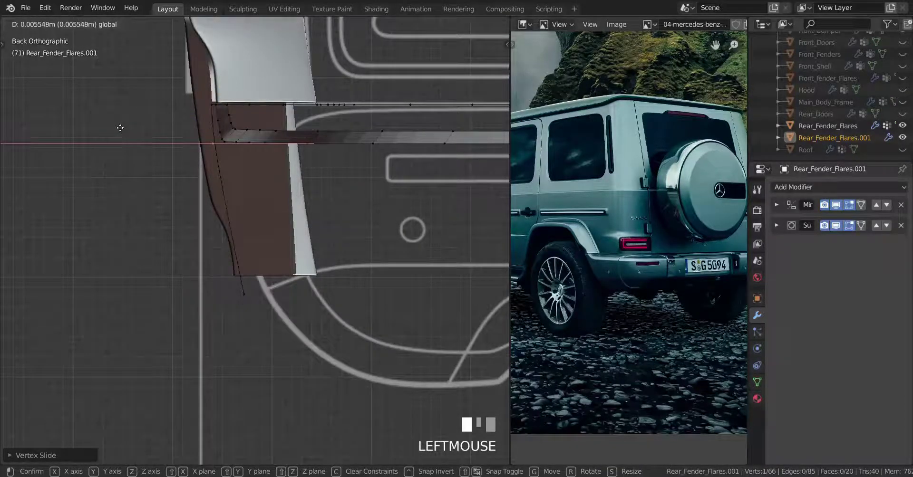
click(179, 117)
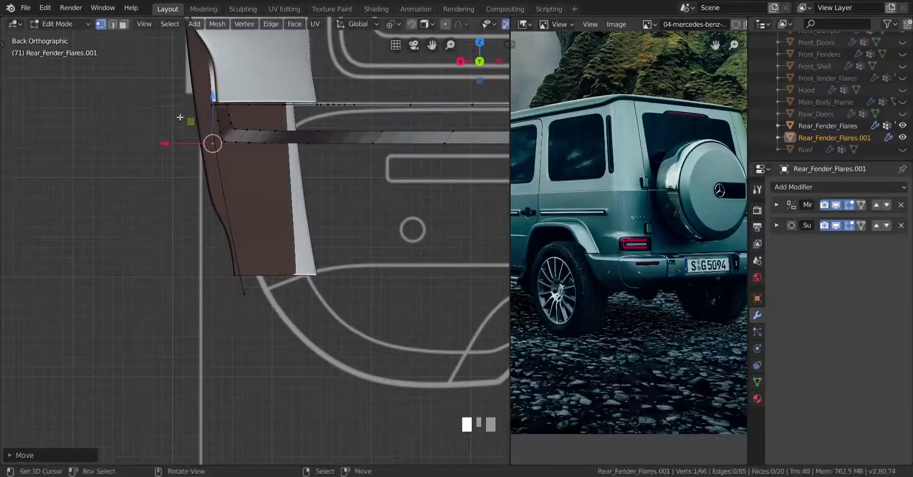
right_click(206, 110)
drag(169, 110, 171, 110)
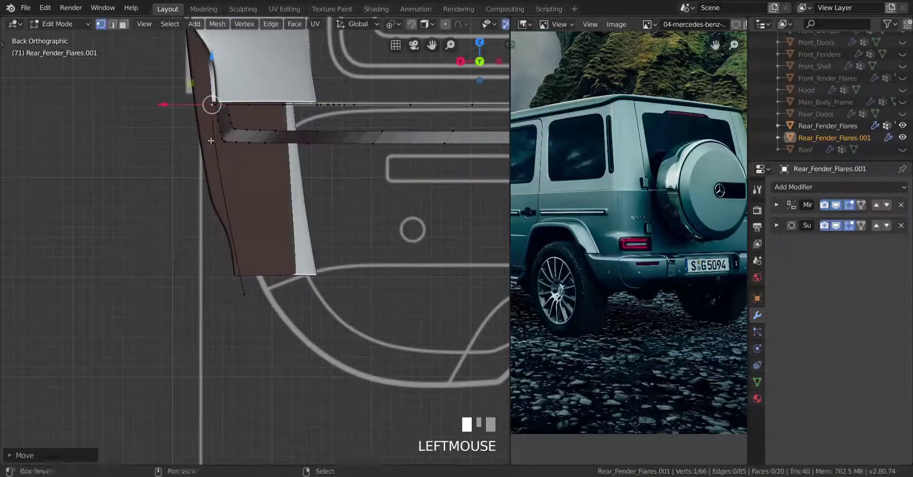
Extrude the side edge's bottom vertex to the point where the bumper's lower outline steps up.
shift+middle_drag(268, 207, 239, 163)
scroll(224, 200, down, 2)
shift+middle_drag(224, 247, 208, 239)
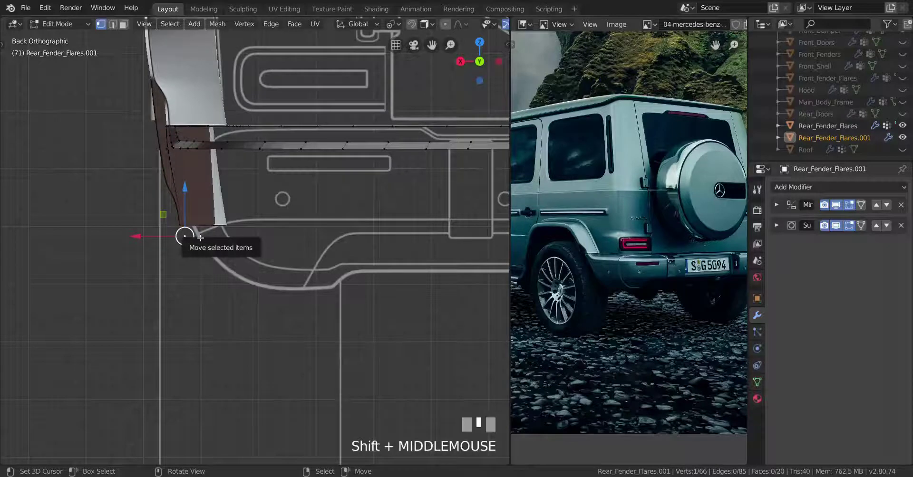
key(e)
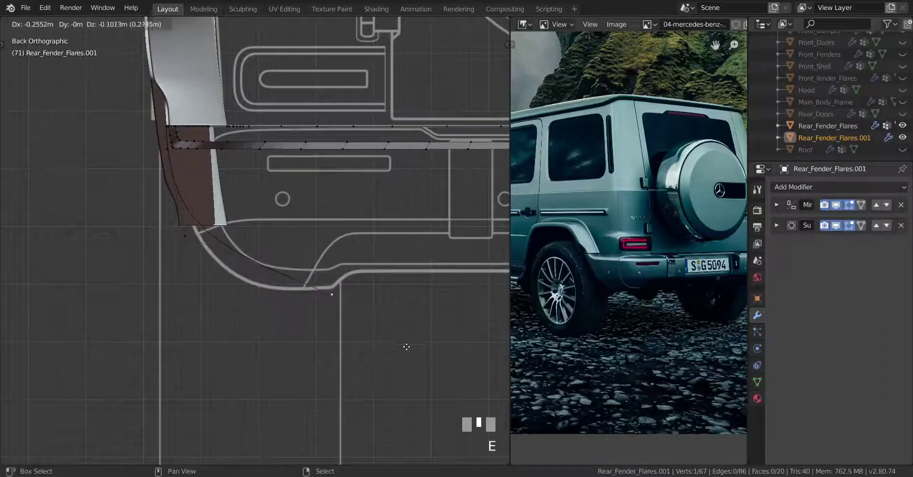
click(411, 275)
scroll(411, 275, up, 1)
shift+middle_drag(411, 275, 416, 280)
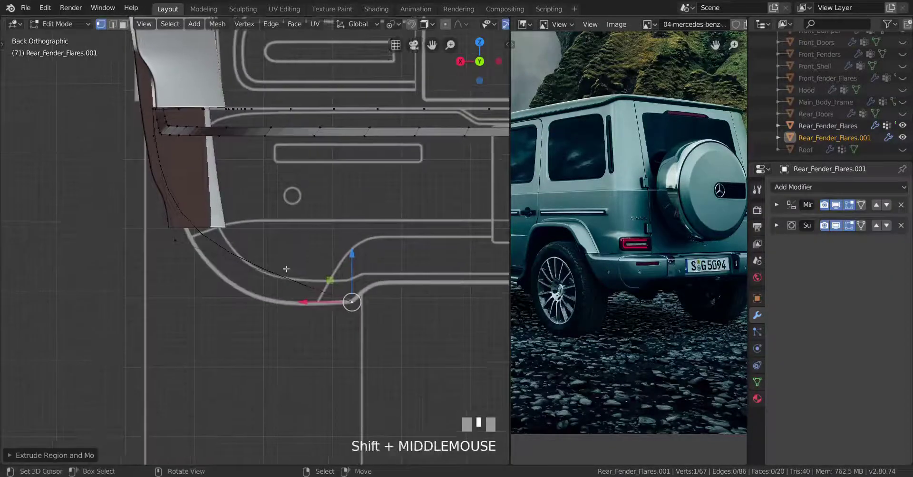
Cut the new lower edge with four vertices and move them into a curve following the bumper's bottom outline.
key(ctrl+r)
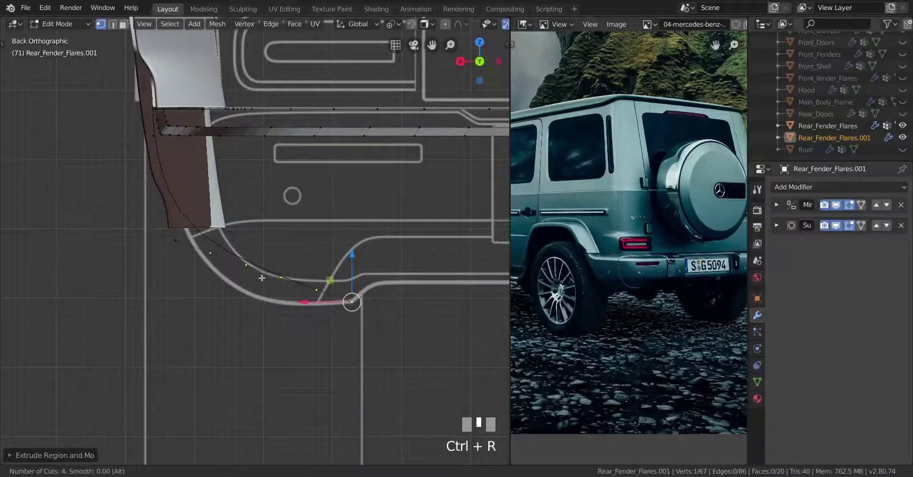
click(216, 265)
right_drag(213, 264, 248, 325)
right_drag(276, 288, 278, 316)
right_drag(322, 291, 305, 328)
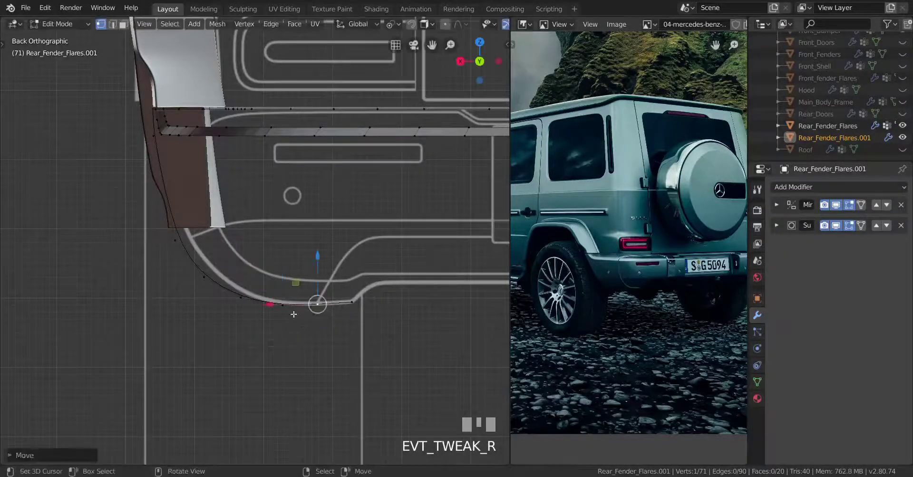
right_click(285, 308)
drag(286, 265, 287, 263)
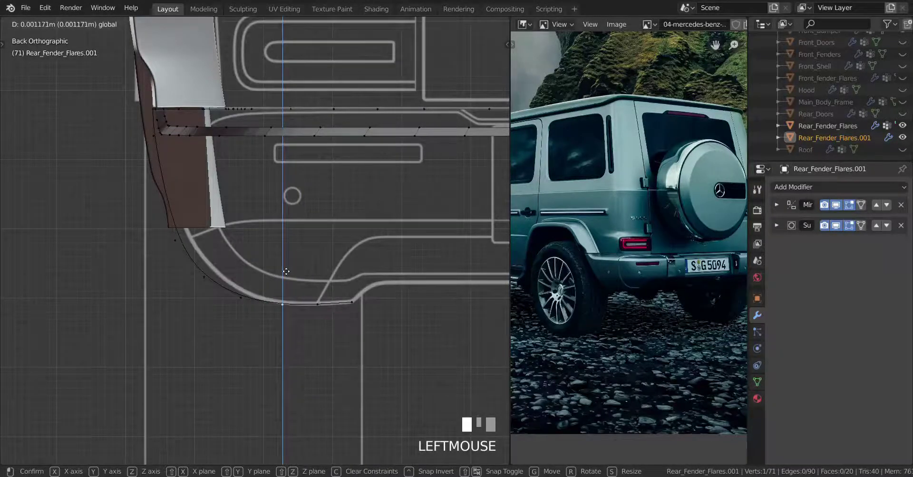
click(286, 272)
Select the six vertices along the bumper's lower corner curve and distribute them evenly with the Space operation.
right_click(351, 302)
ctrl+right_click(175, 240)
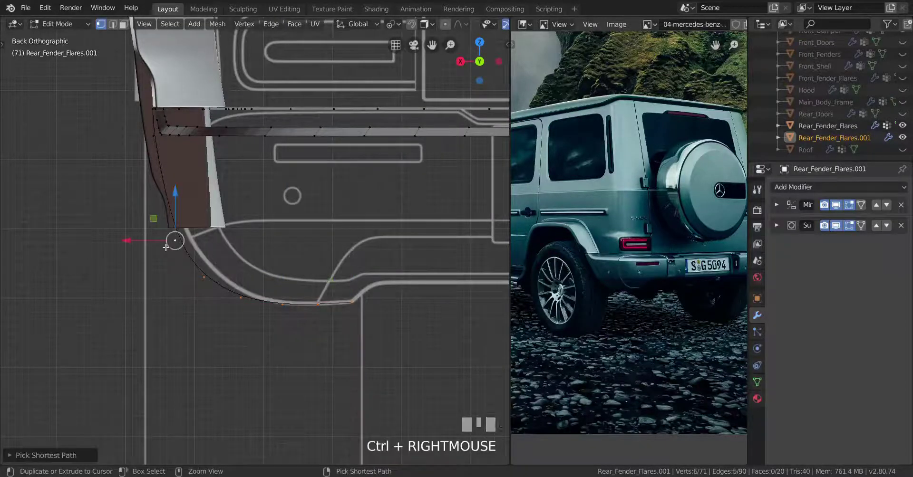
key(w)
mouse_move(292, 152)
click(365, 235)
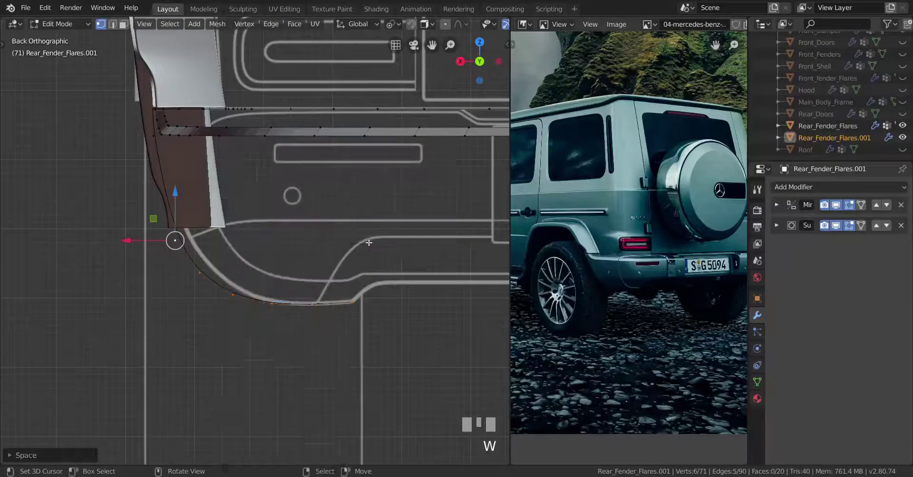
shift+middle_drag(319, 315, 347, 356)
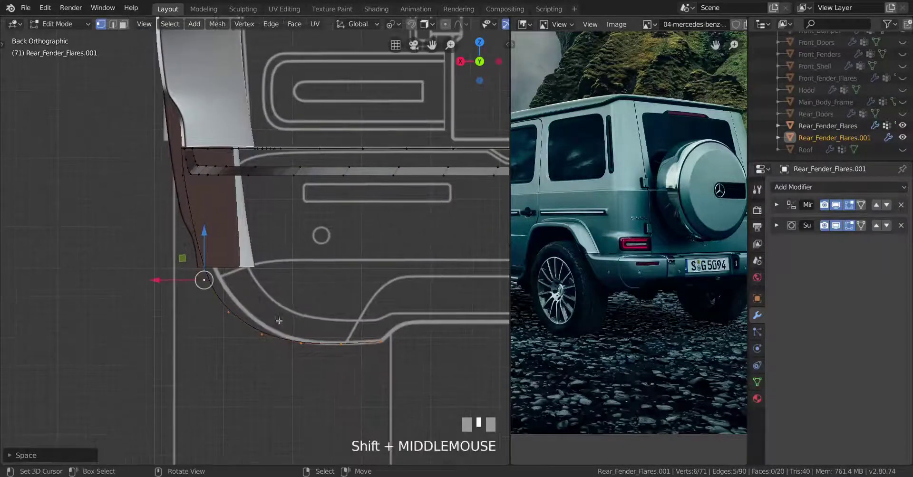
key(Tab)
scroll(289, 312, down, 3)
scroll(298, 300, up, 4)
key(Tab)
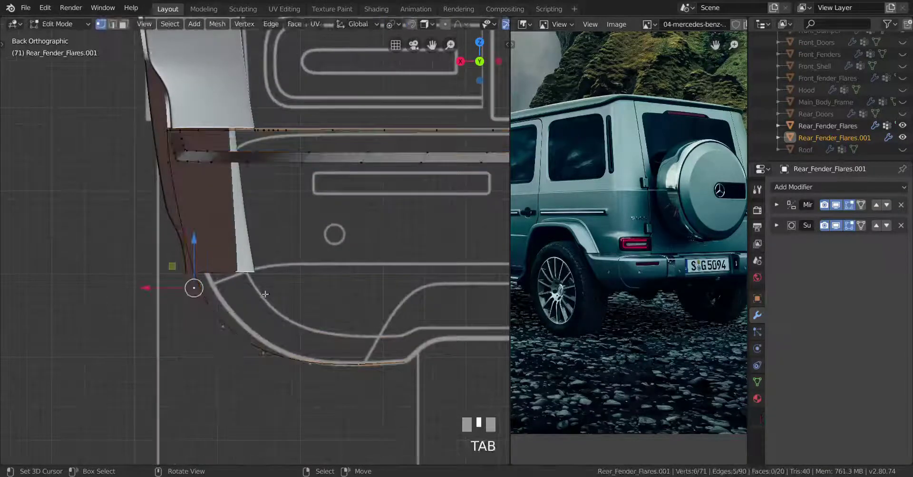
Cut two vertices into the side edge between the strip and the lower curve and move them outward along X to smooth the outline.
shift+middle_drag(181, 213, 237, 222)
key(ctrl+r)
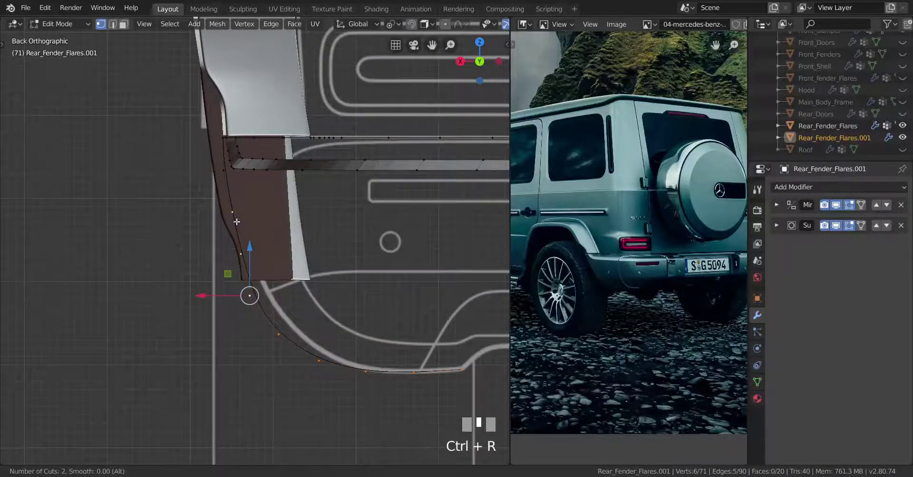
click(232, 233)
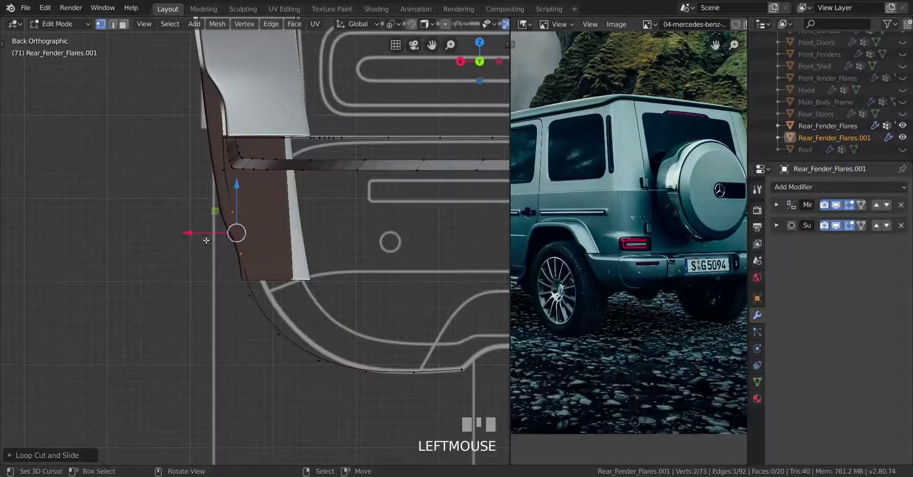
click(163, 223)
right_click(229, 212)
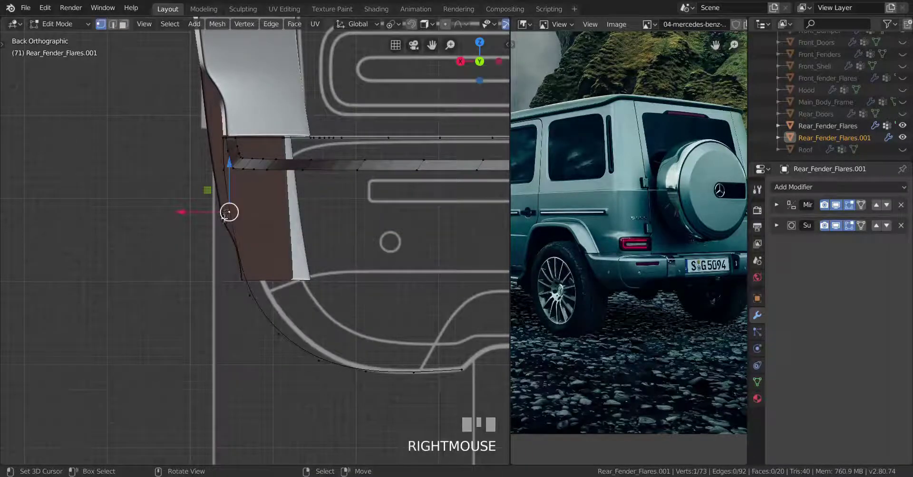
right_click(238, 254)
key(a)
scroll(290, 268, up, 2)
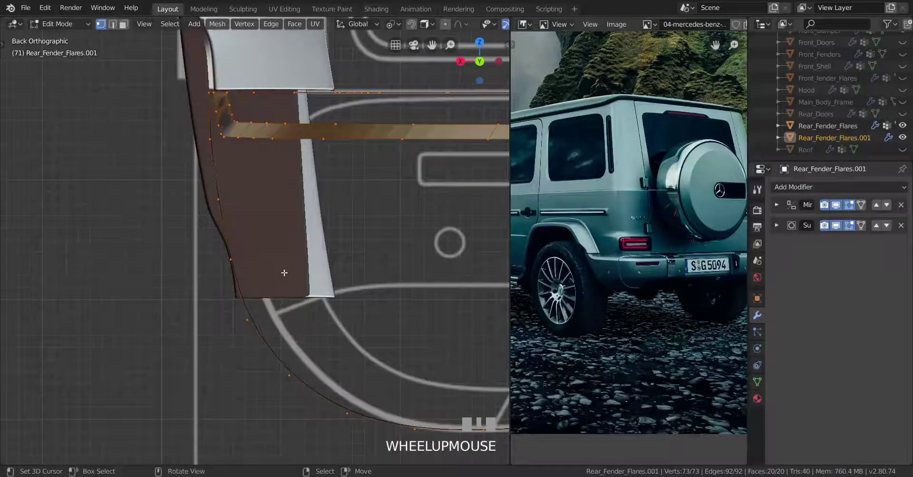
right_click(231, 253)
drag(179, 261, 171, 261)
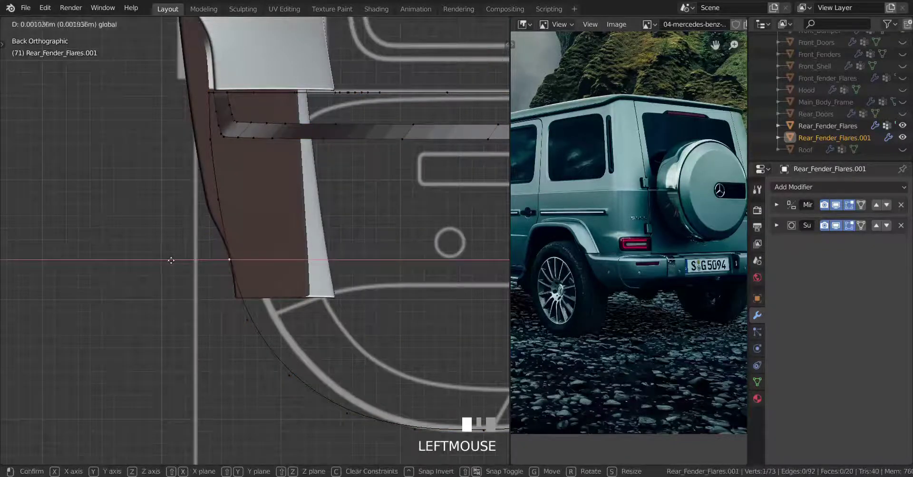
click(164, 255)
key(a)
scroll(295, 294, down, 2)
key(alt+a)
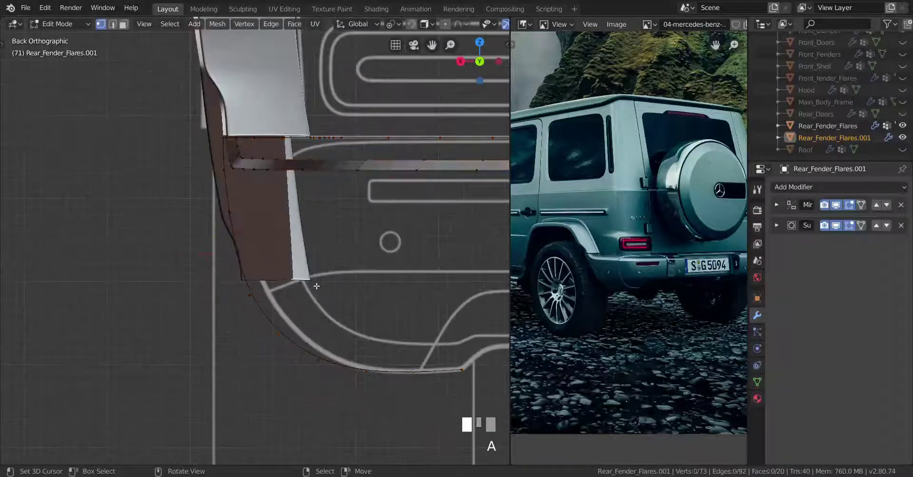
Examine the bumper's side and lower outline against the back blueprint and in perspective.
alt+right_click(232, 223)
alt+right_click(320, 358)
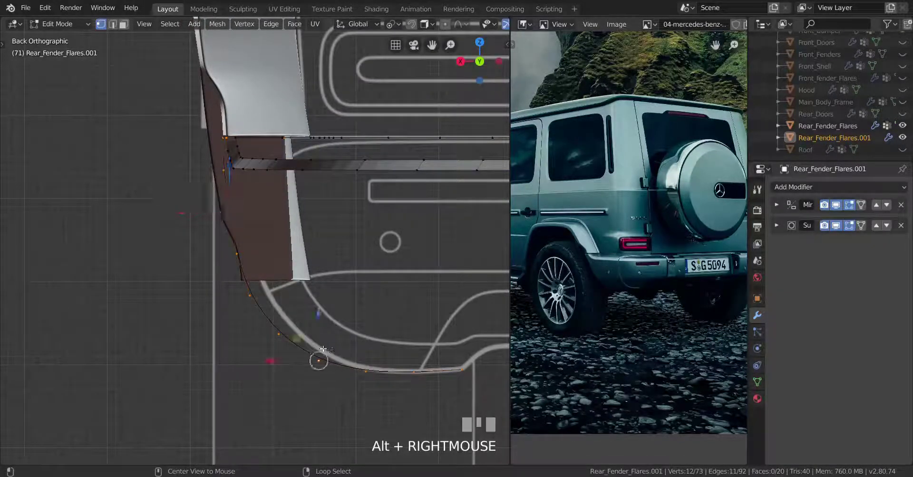
right_click(236, 252)
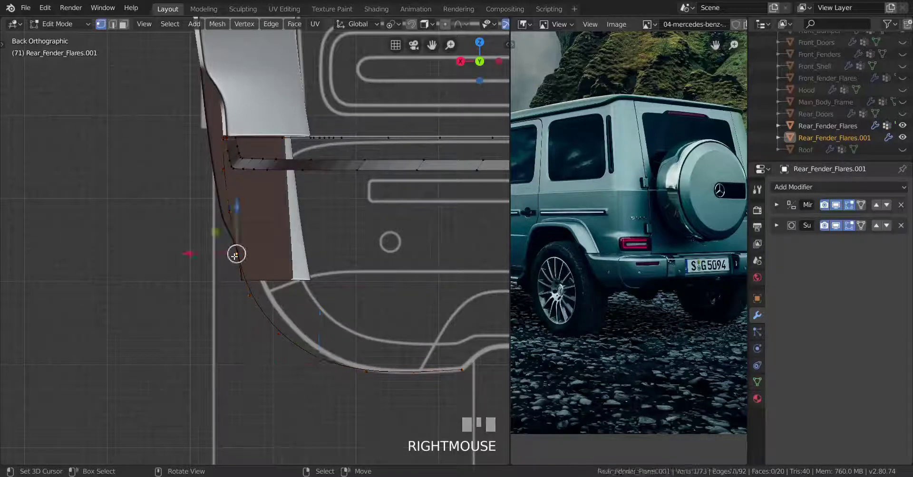
key(a)
scroll(348, 310, down, 2)
key(Tab)
scroll(288, 301, down, 2)
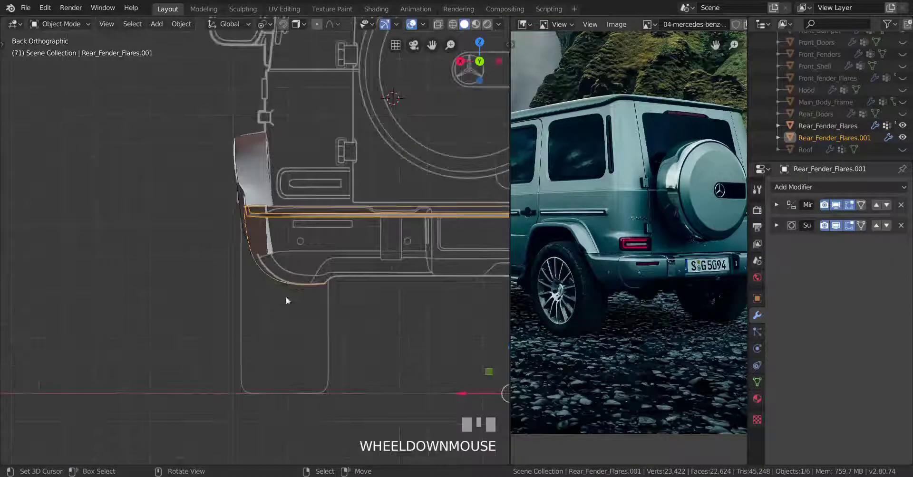
scroll(369, 320, up, 2)
scroll(306, 312, down, 2)
middle_drag(306, 312, 420, 326)
middle_drag(340, 326, 322, 326)
Select the nine outline vertices below the strip and move them along Y onto the bumper's slanted edge in the side blueprint.
key(KP_3)
key(Tab)
scroll(260, 314, up, 2)
drag(261, 310, 262, 309)
middle_drag(225, 398, 233, 376)
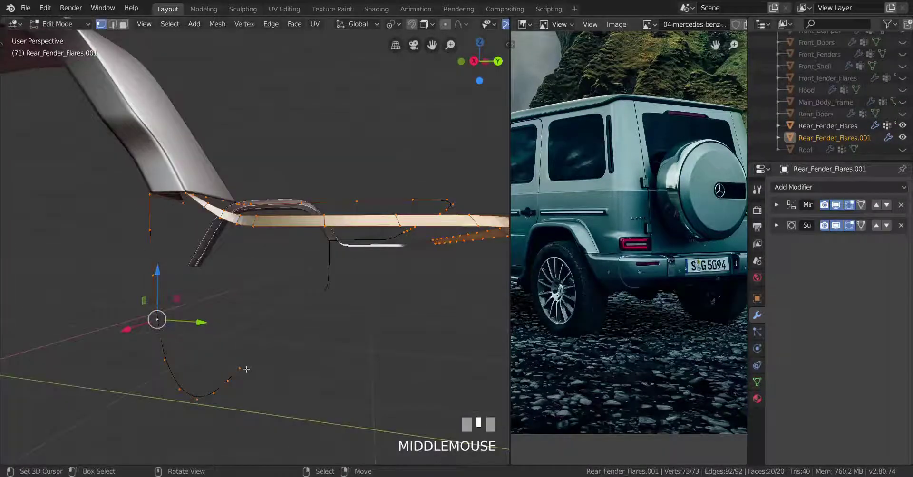
right_click(238, 368)
ctrl+right_click(148, 230)
key(KP_3)
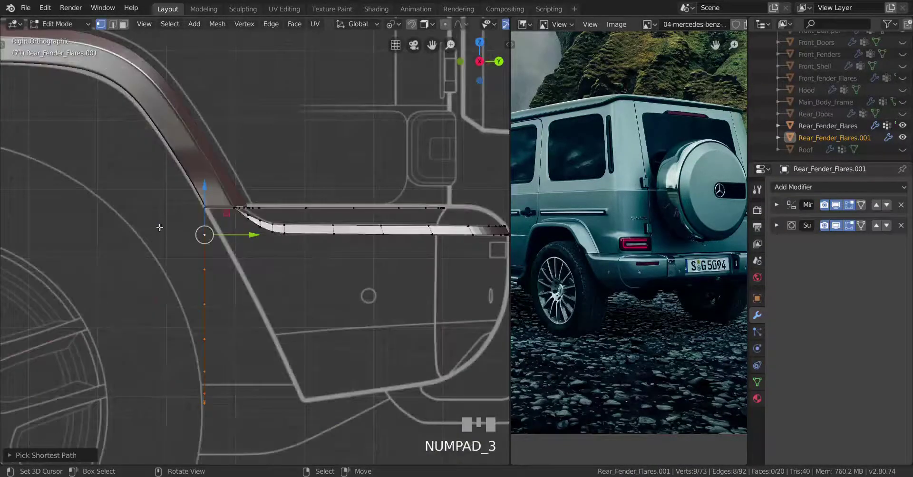
drag(224, 232, 297, 235)
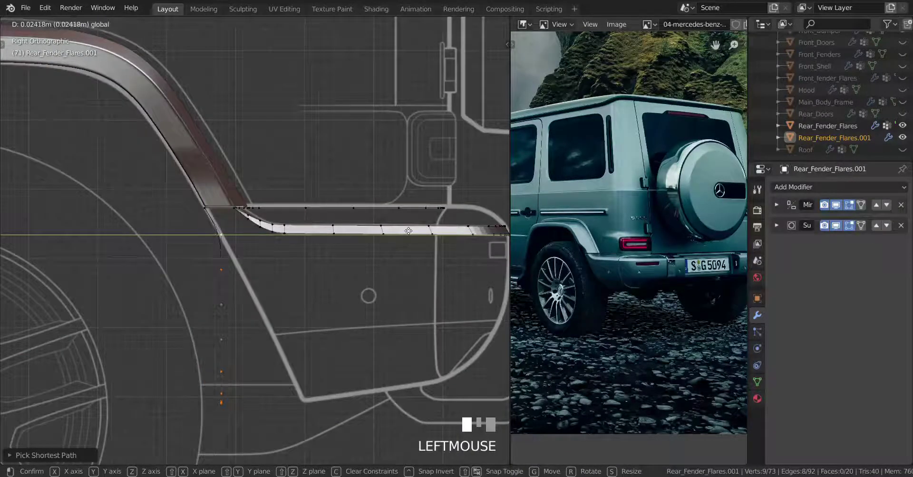
drag(384, 222, 386, 224)
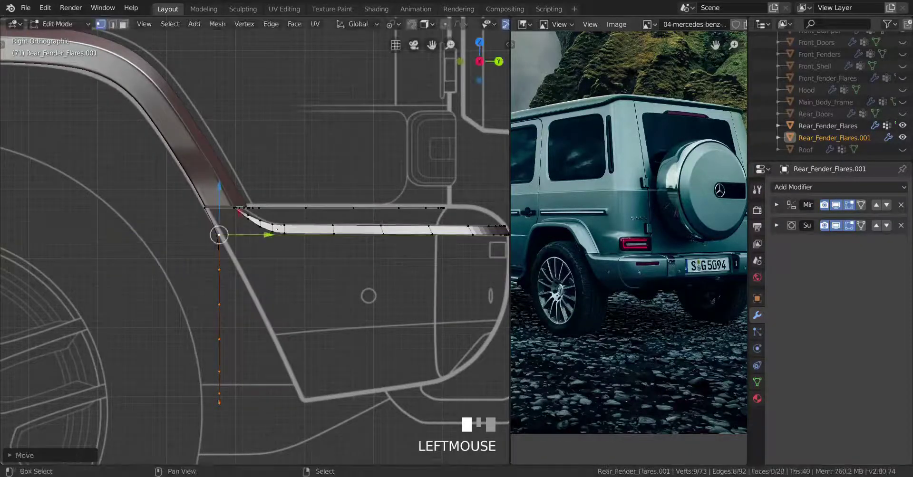
Move the lower eight and then the lower seven outline vertices along Y, placing each group's top vertex on the slanted blueprint edge.
shift+right_click(219, 235)
mouse_move(262, 341)
mouse_down()
mouse_move(284, 341)
mouse_move(251, 335)
mouse_up()
shift+right_click(238, 270)
drag(292, 355, 305, 360)
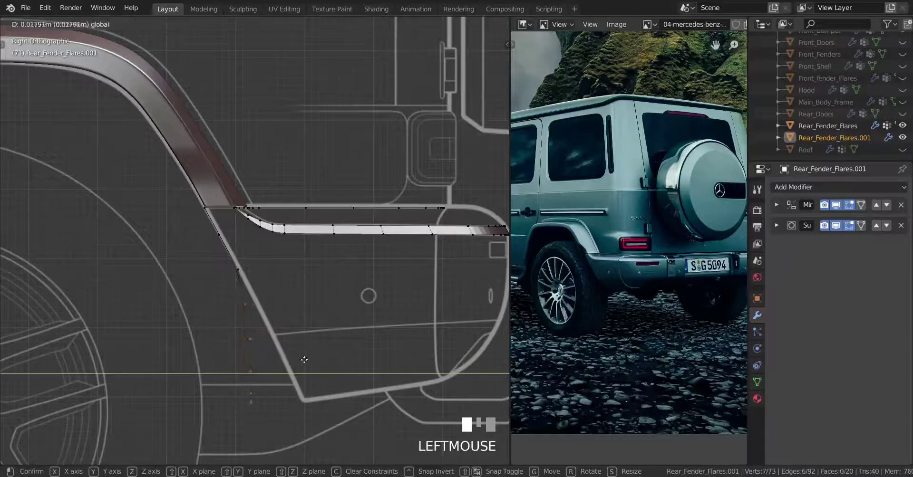
drag(196, 352, 197, 353)
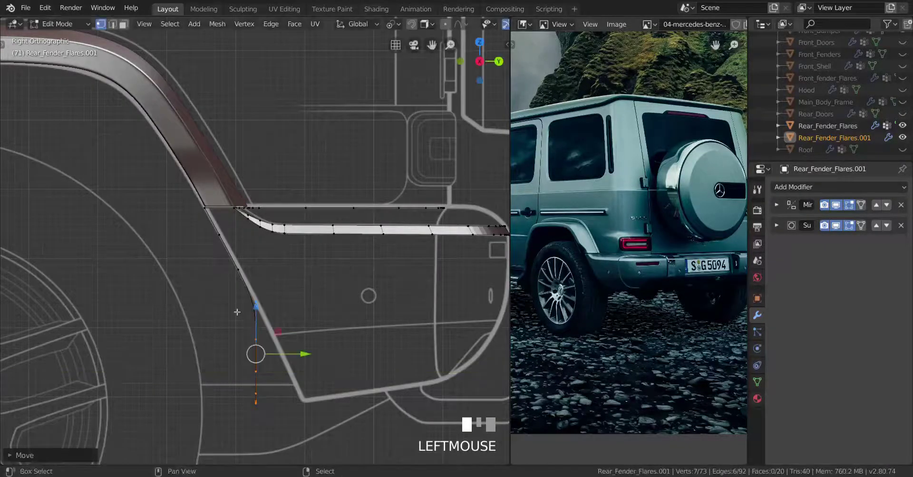
Continue down the slanted edge, moving the lower six and then the lower five outline vertices along Y to match it.
shift+right_click(256, 339)
drag(303, 385, 356, 369)
shift+right_click(272, 338)
shift+middle_drag(272, 339, 208, 282)
drag(253, 333, 301, 332)
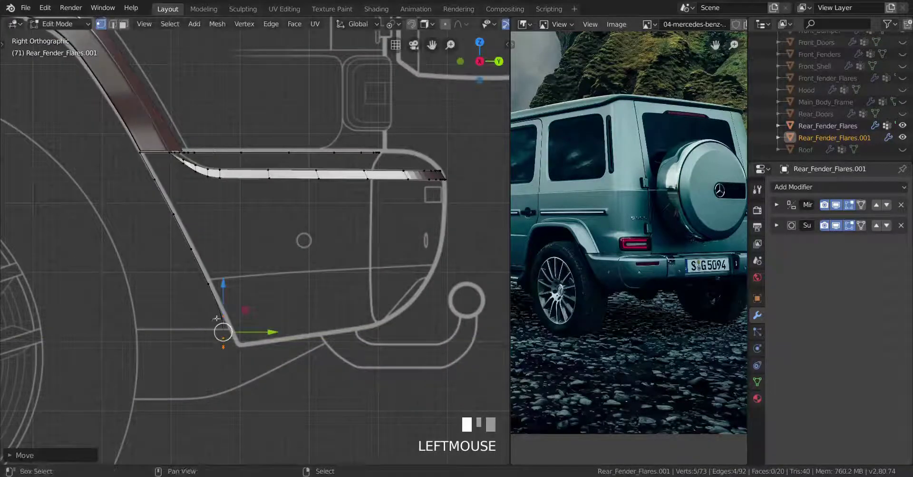
Move the lowest four outline vertices along Y to the slanted edge near the bumper's bottom corner.
shift+right_click(220, 317)
scroll(259, 352, up, 1)
shift+middle_drag(259, 351, 257, 275)
scroll(257, 274, up, 2)
drag(274, 309, 284, 307)
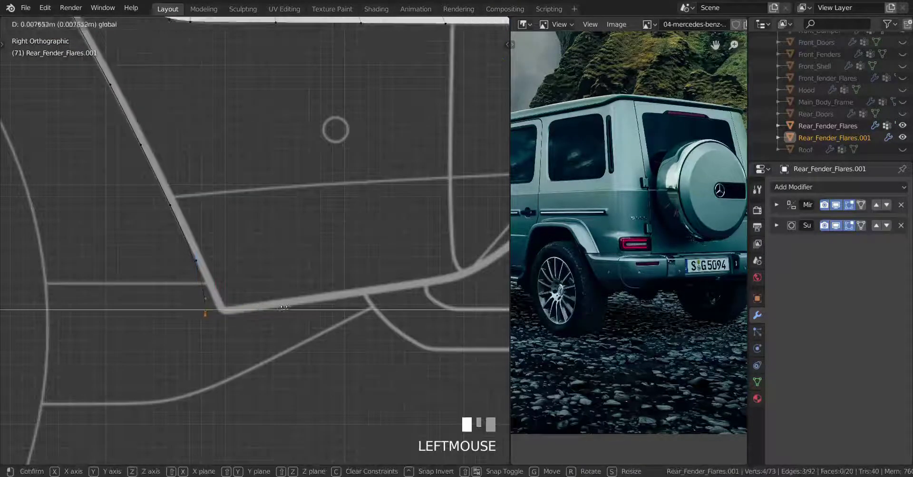
drag(355, 282, 356, 282)
Shear the lowest four outline vertices so they follow the slanted edge down to the bumper's bottom corner.
scroll(355, 282, up, 2)
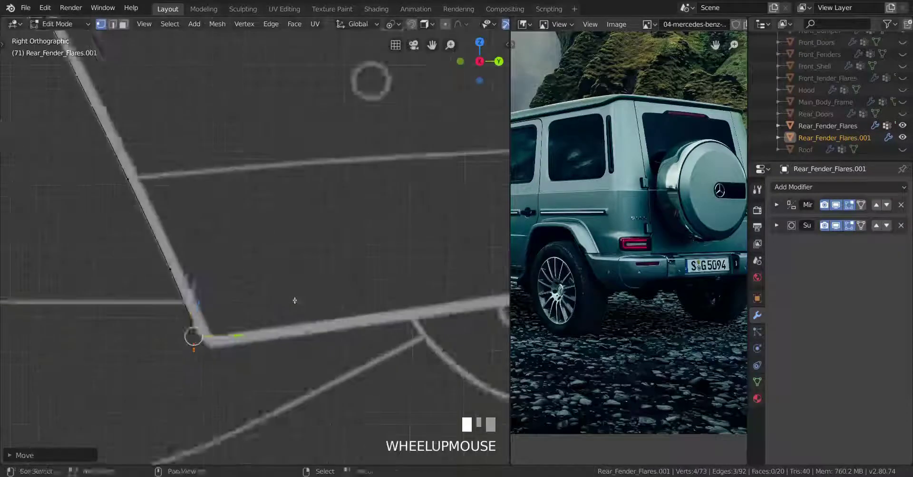
shift+middle_drag(244, 342, 290, 352)
shift+right_click(291, 352)
drag(291, 352, 339, 336)
shift+right_click(339, 335)
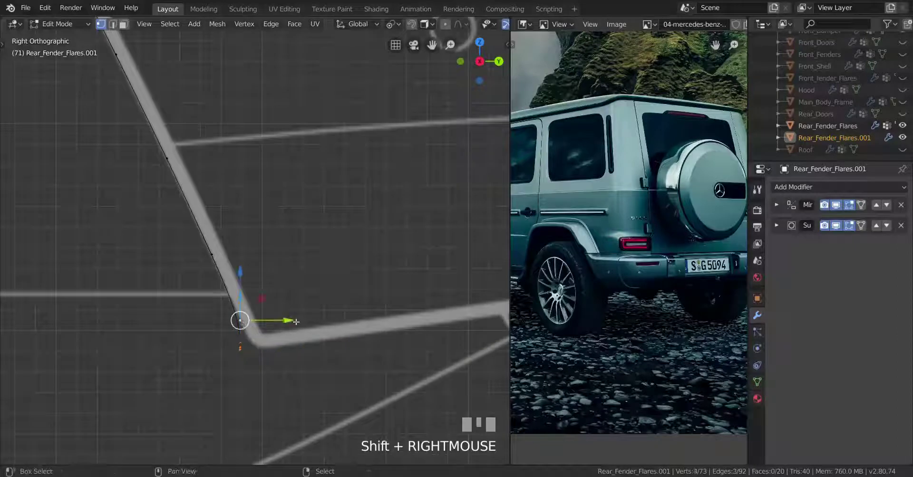
key(shift+ctrl+alt+s)
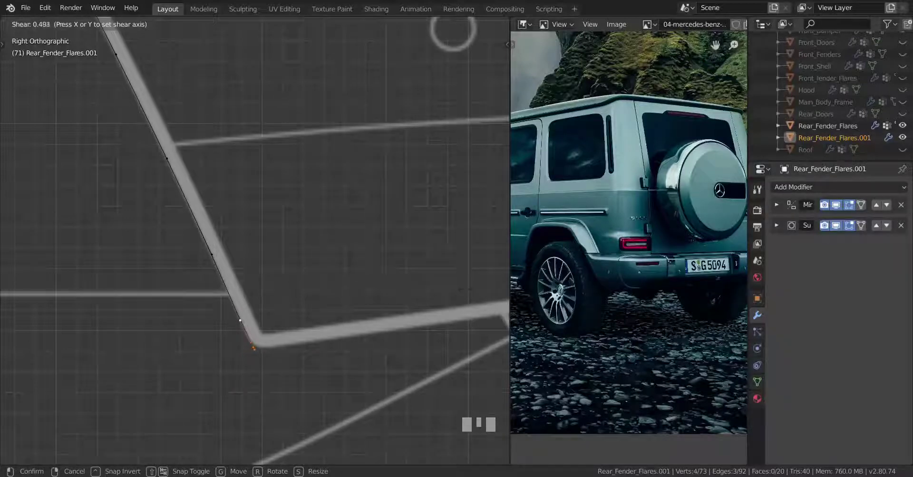
shift+click(391, 289)
Check the slanted outline in perspective and side views and save the file.
key(Tab)
middle_drag(392, 289, 338, 308)
scroll(317, 318, up, 2)
scroll(296, 315, up, 2)
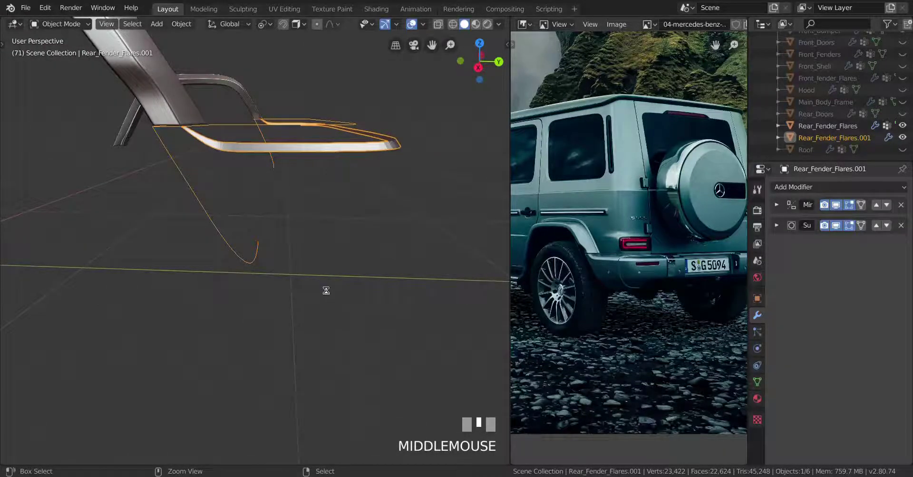
key(ctrl+s)
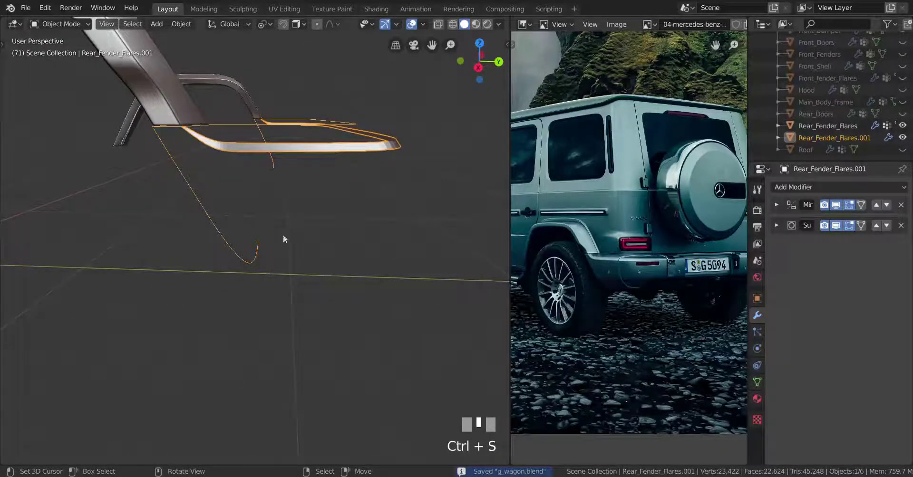
mouse_move(328, 292)
middle_down()
mouse_move(329, 270)
mouse_move(330, 321)
mouse_move(316, 302)
mouse_move(339, 304)
mouse_move(308, 300)
mouse_move(322, 296)
middle_up()
scroll(310, 300, down, 2)
scroll(338, 297, up, 2)
key(KP_3)
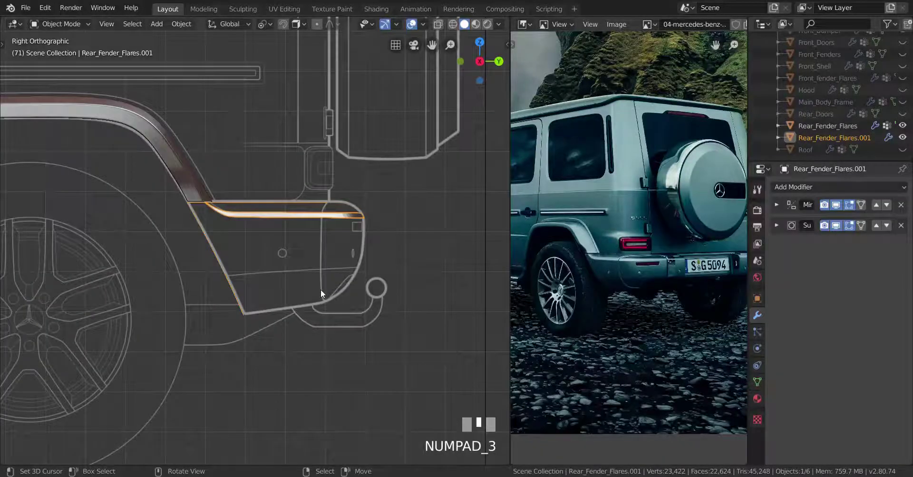
scroll(317, 279, up, 3)
shift+scroll(316, 263, down, 2)
shift+middle_drag(316, 263, 270, 262)
key(ctrl+s)
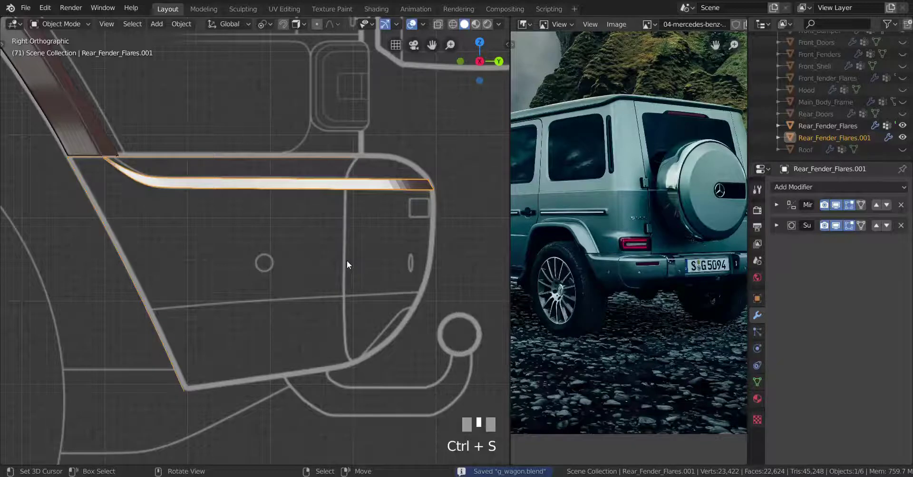
Select the upper strip's lower edge path around the corner to the rear centre and extrude it down along Z to the blueprint's lower crease.
shift+middle_drag(347, 261, 357, 305)
scroll(371, 302, down, 1)
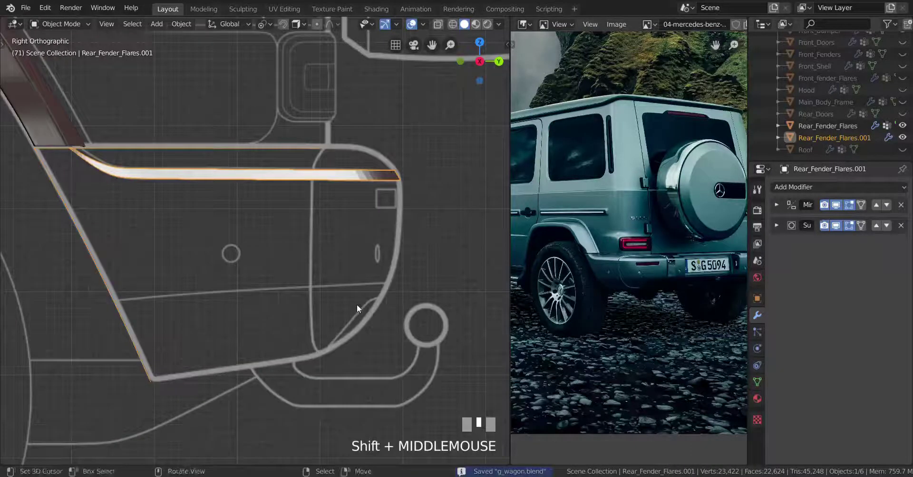
key(Tab)
shift+middle_drag(155, 223, 160, 241)
right_click(155, 220)
scroll(294, 229, down, 3)
middle_drag(294, 229, 285, 251)
scroll(397, 231, down, 1)
ctrl+right_click(397, 221)
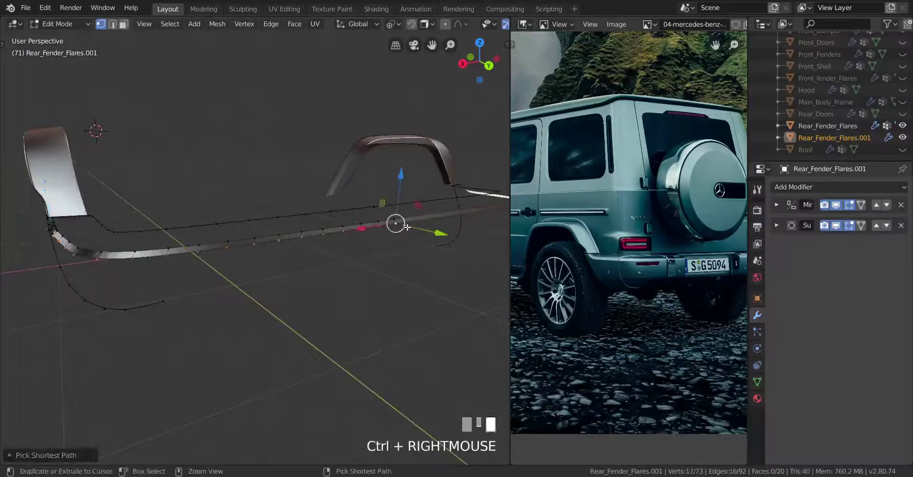
middle_drag(397, 222, 263, 277)
key(KP_3)
scroll(262, 278, up, 4)
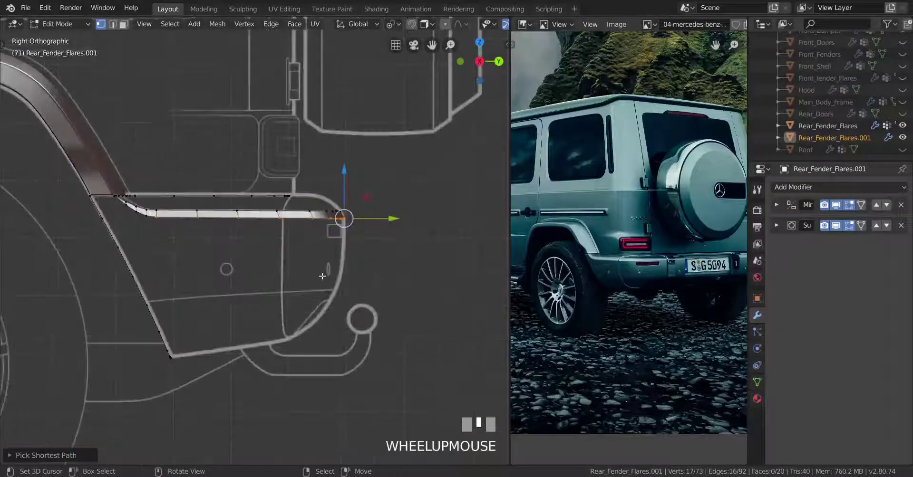
key(e)
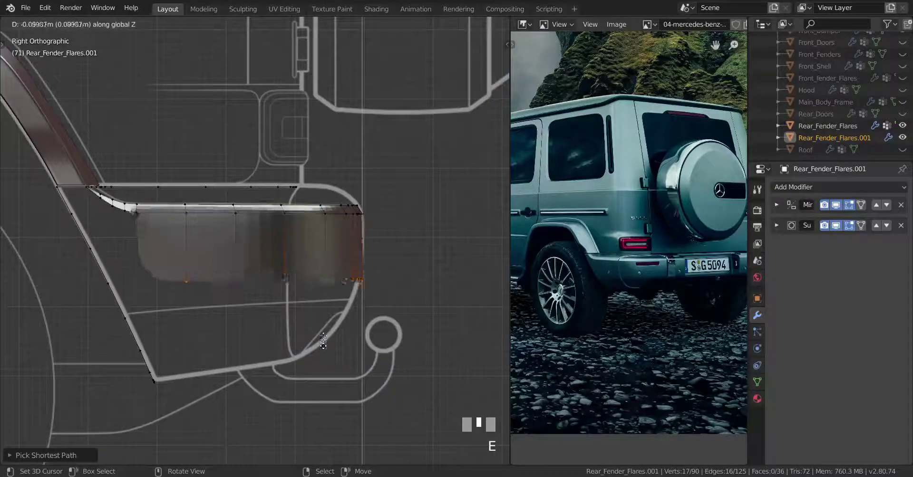
shift+click(374, 97)
Flatten the extruded bottom edge along Z to the height of its vertex nearest the wheel and switch to wireframe display.
shift+right_click(137, 314)
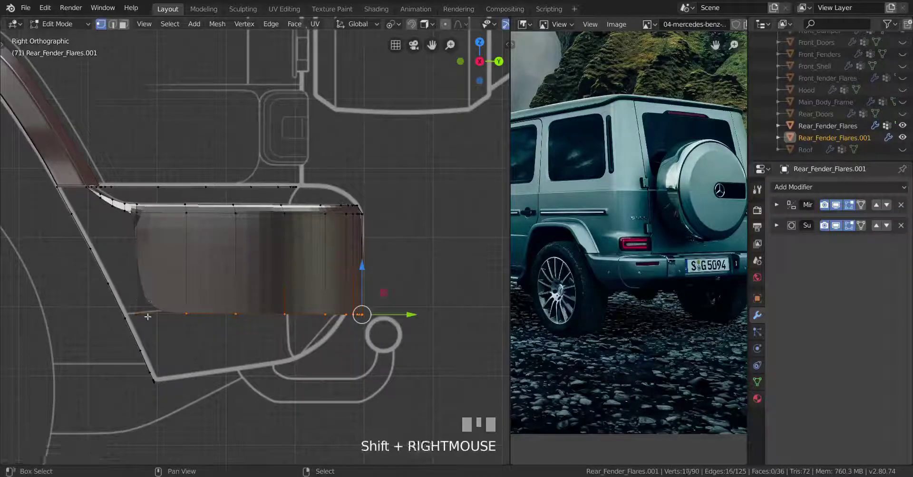
key(s)
key(z)
click(402, 360)
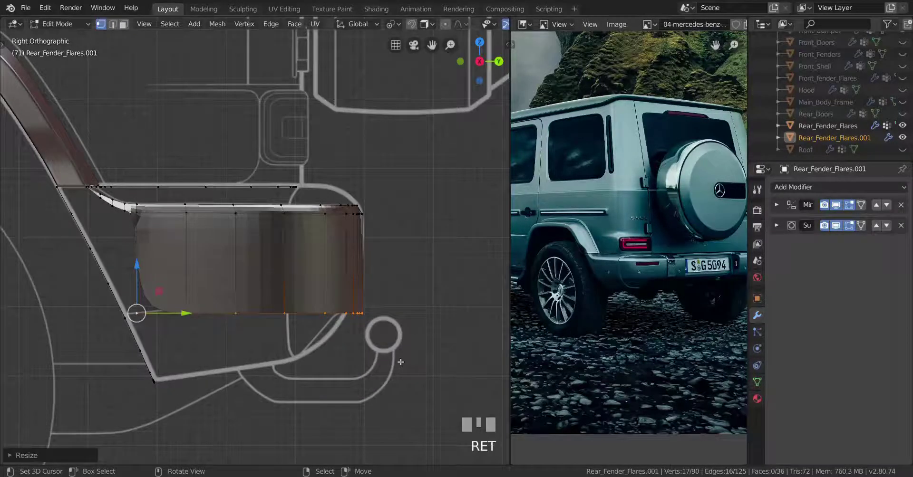
key(z)
scroll(356, 345, up, 2)
shift+middle_drag(356, 346, 337, 330)
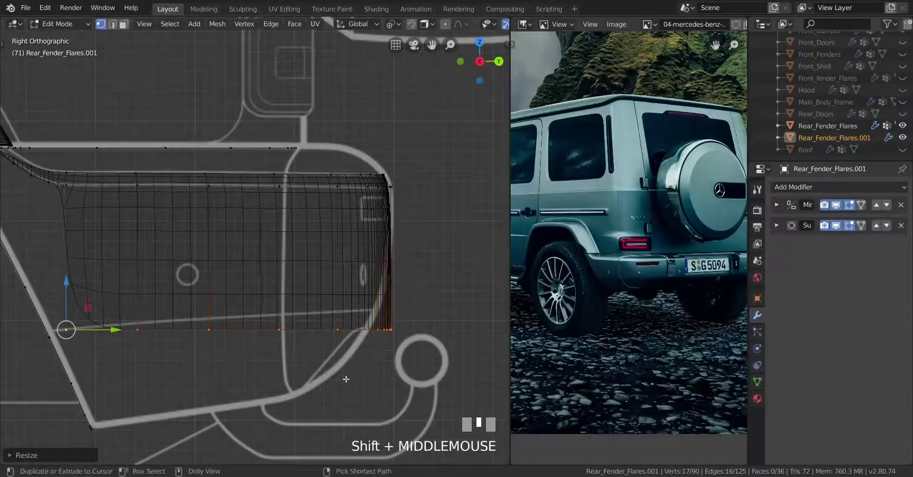
Shear the extruded bottom edge to follow the blueprint's slanted crease, then scale it along Y to meet the rear outline.
key(shift+ctrl+alt+s)
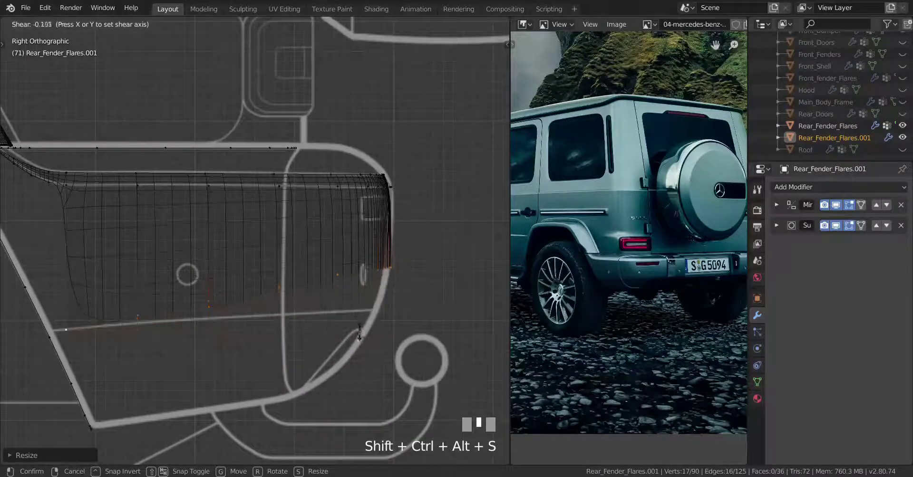
click(346, 374)
key(s)
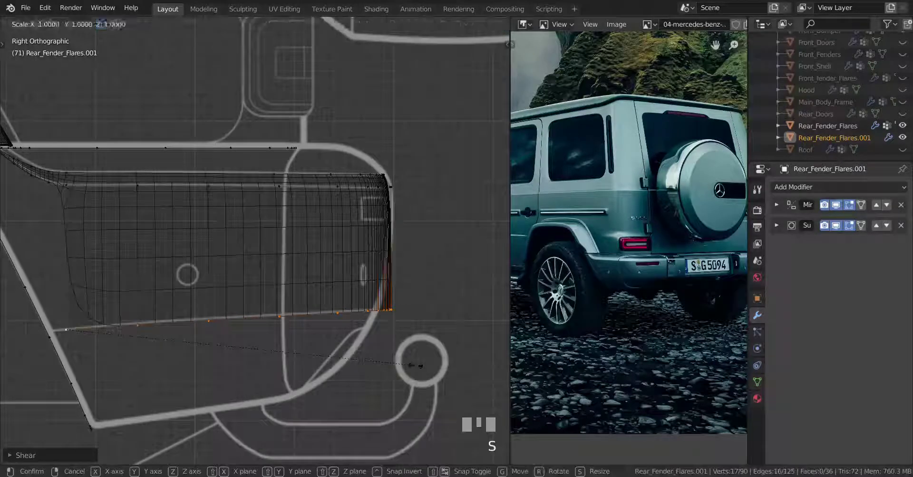
key(x)
key(y)
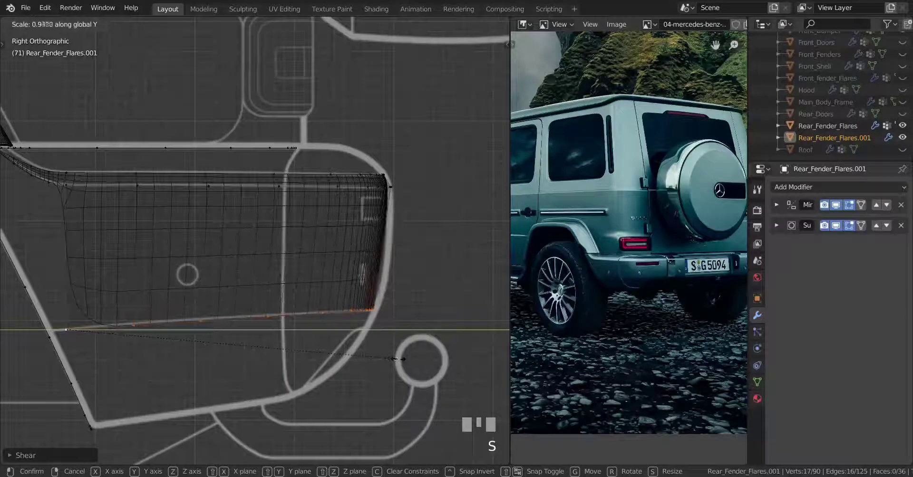
shift+click(433, 362)
Make the bottom edge's rear-centre vertex the active pivot and scale the edge inward along X to the back-view blueprint.
middle_drag(381, 348, 247, 354)
shift+middle_drag(247, 354, 357, 352)
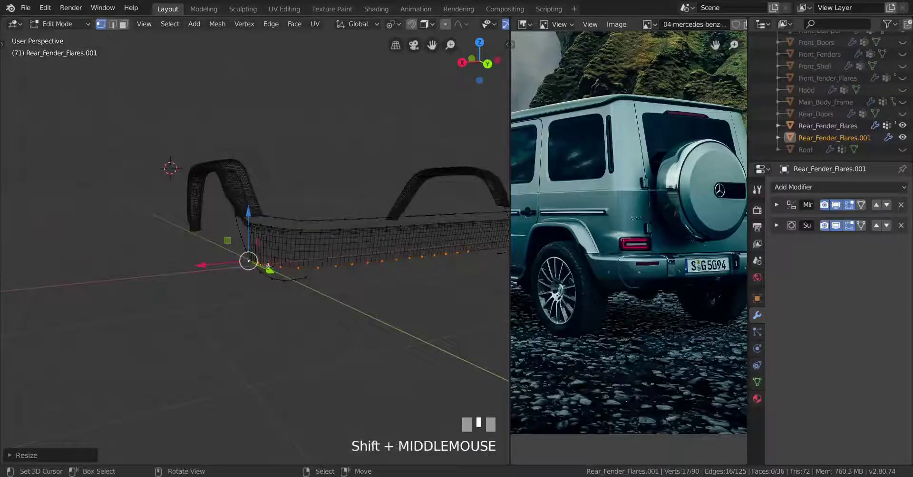
mouse_move(323, 284)
middle_down()
mouse_move(416, 285)
mouse_move(336, 287)
middle_up()
shift+right_click(212, 292)
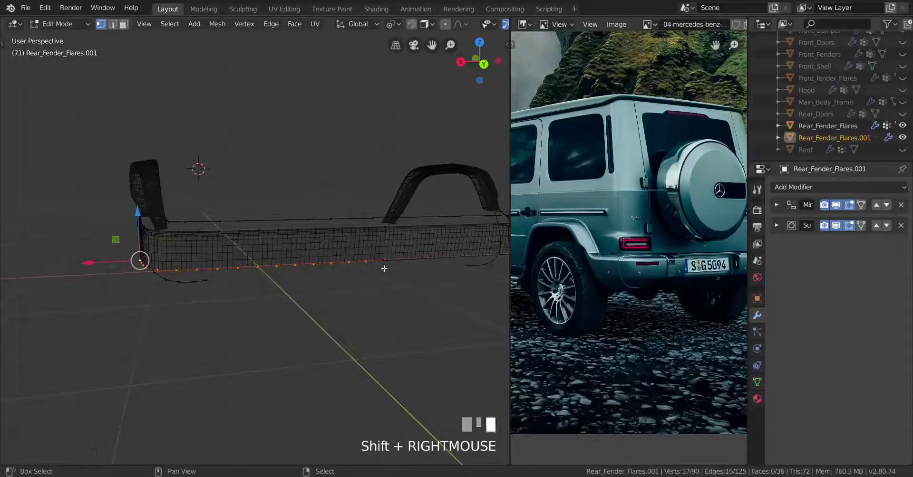
shift+middle_drag(213, 292, 232, 296)
key(ctrl+KP_1)
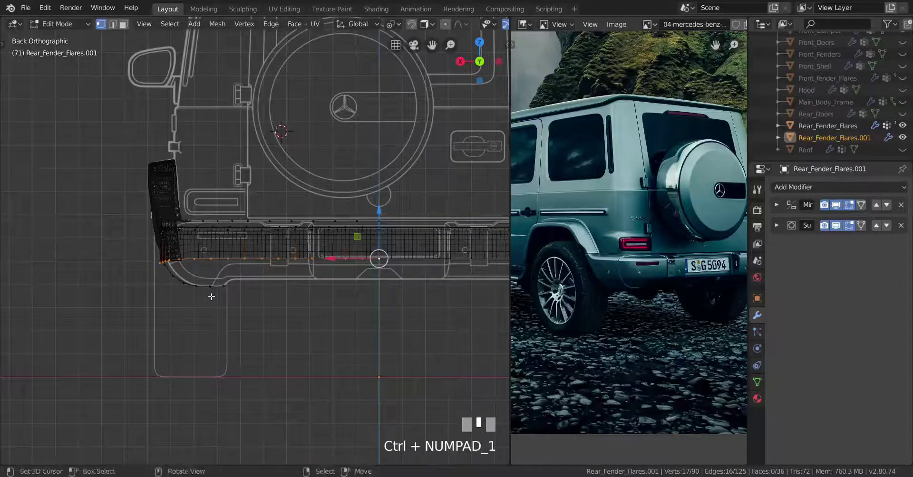
shift+middle_drag(119, 356, 81, 303)
scroll(80, 303, up, 2)
scroll(96, 326, down, 1)
key(s)
key(x)
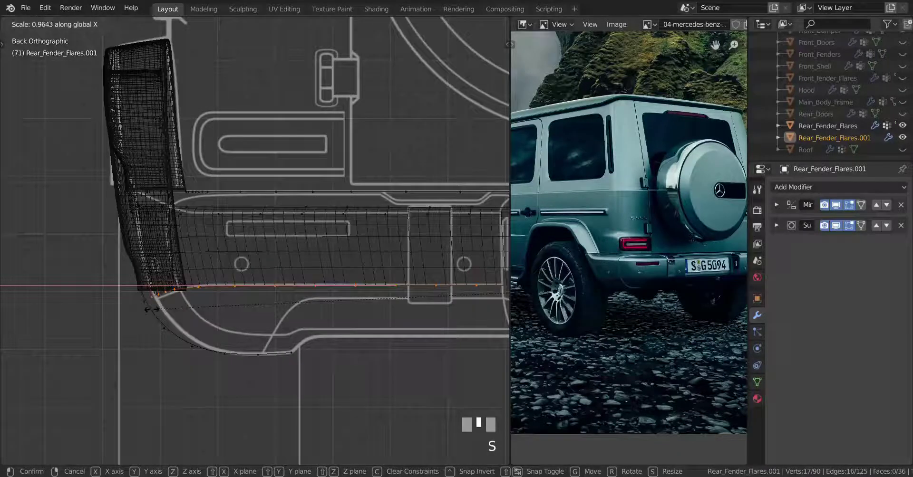
shift+click(151, 310)
Fine-tune the bottom edge's width by scaling it slightly outward along X in the back view.
middle_drag(151, 309, 284, 342)
key(ctrl+KP_1)
scroll(192, 337, up, 2)
key(s)
key(x)
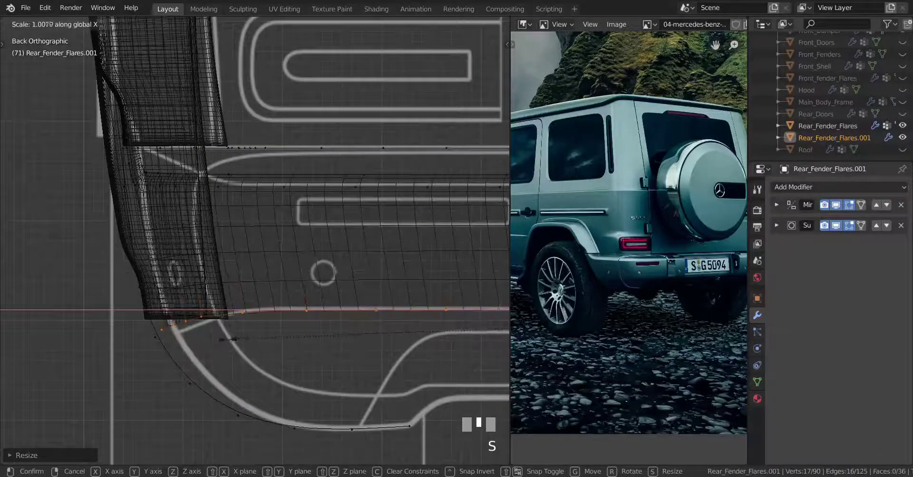
shift+click(200, 349)
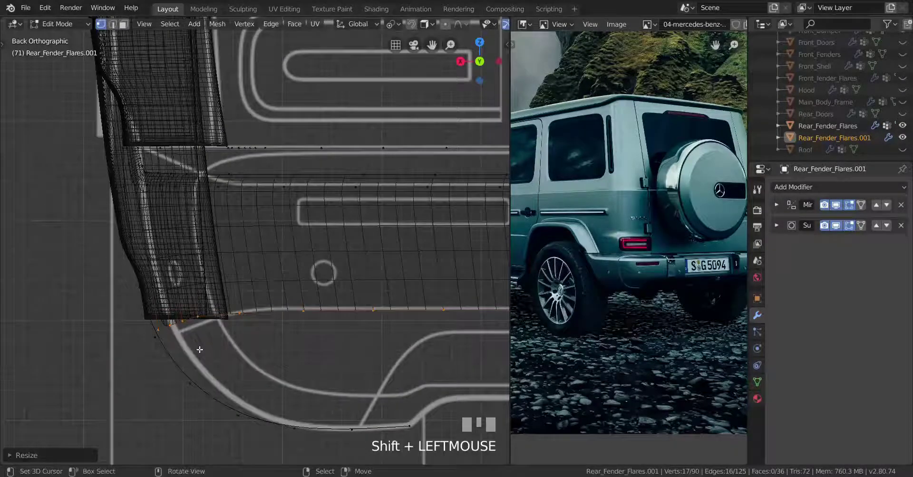
Slide the slanted side outline's vertex up slightly along its edge to where the lower crease begins.
key(KP_3)
scroll(199, 350, up, 2)
right_click(174, 355)
key(g)
key(g)
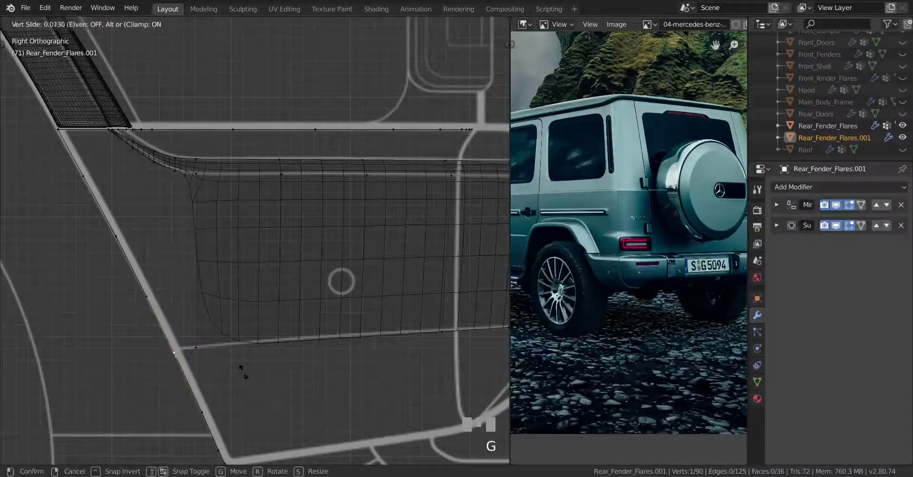
click(245, 374)
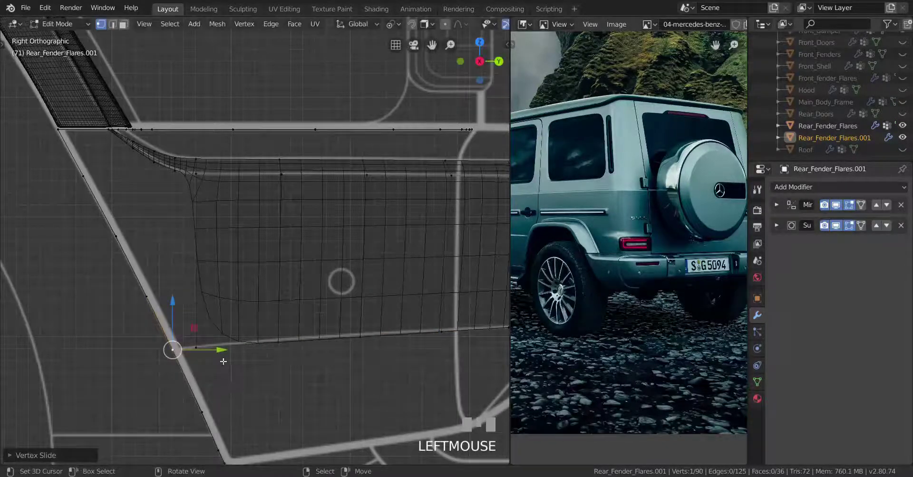
Reselect the bottom edge path from the wheel-side end to the rear centre and adjust its X scale in the back view.
scroll(225, 342, down, 2)
shift+middle_drag(253, 338, 216, 318)
right_click(201, 320)
middle_drag(457, 274, 411, 279)
ctrl+right_click(470, 261)
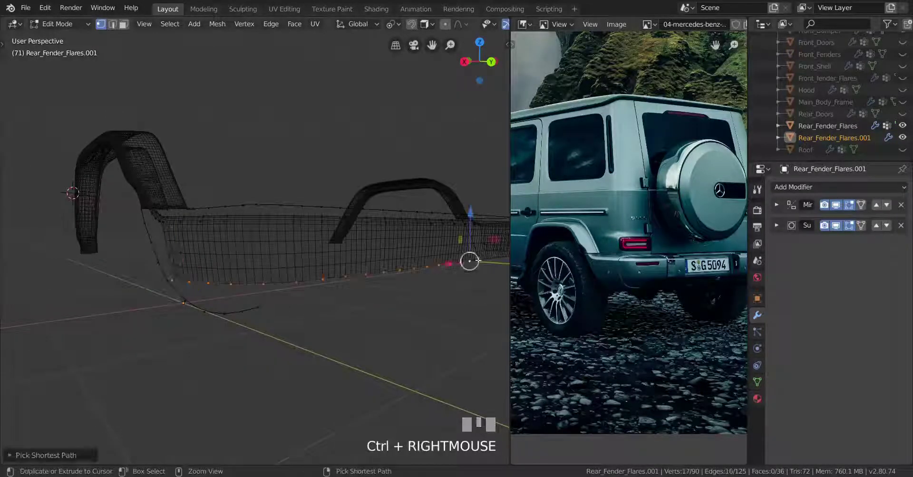
key(ctrl+KP_1)
scroll(399, 311, up, 2)
mouse_move(399, 311)
shift+middle_down()
mouse_move(423, 308)
mouse_move(368, 338)
mouse_move(378, 373)
mouse_move(454, 408)
mouse_move(367, 357)
mouse_move(395, 378)
mouse_move(246, 318)
mouse_move(250, 300)
mouse_move(224, 306)
mouse_move(355, 318)
shift+middle_up()
key(s)
key(x)
click(375, 358)
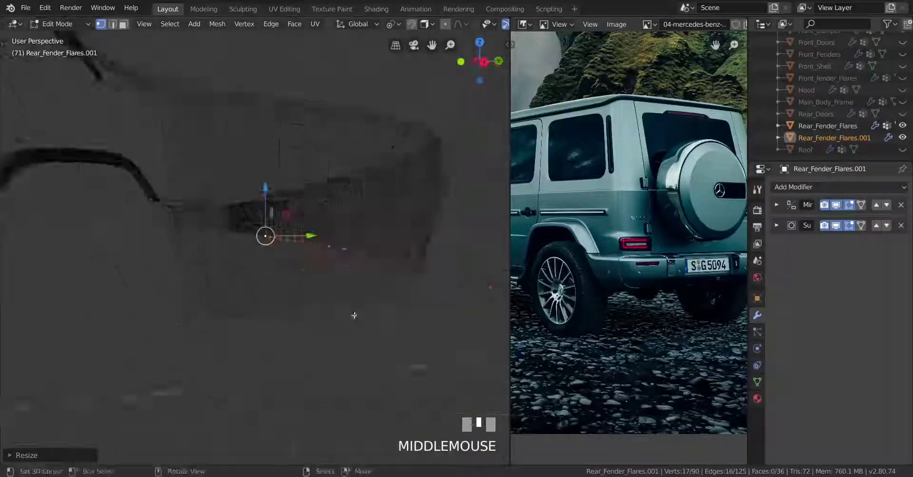
Examine the bumper's main surface in solid shading from perspective and right side views.
key(z)
shift+middle_drag(428, 308, 275, 322)
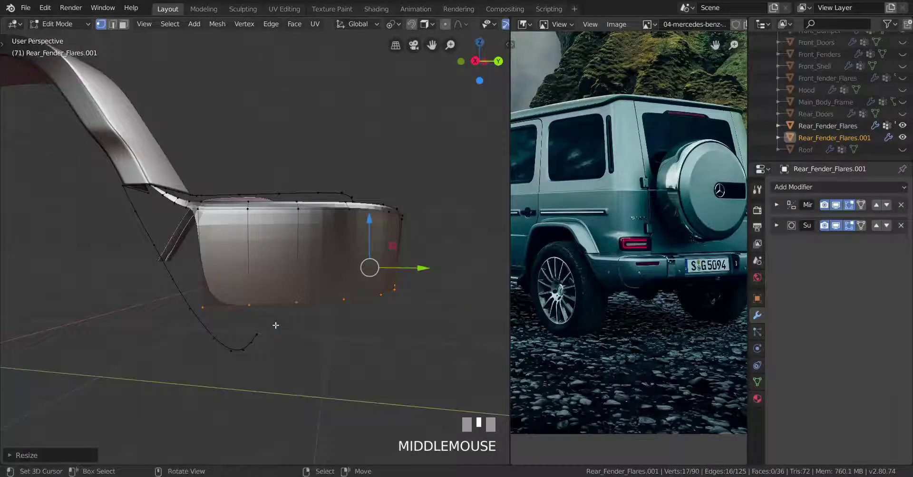
key(KP_3)
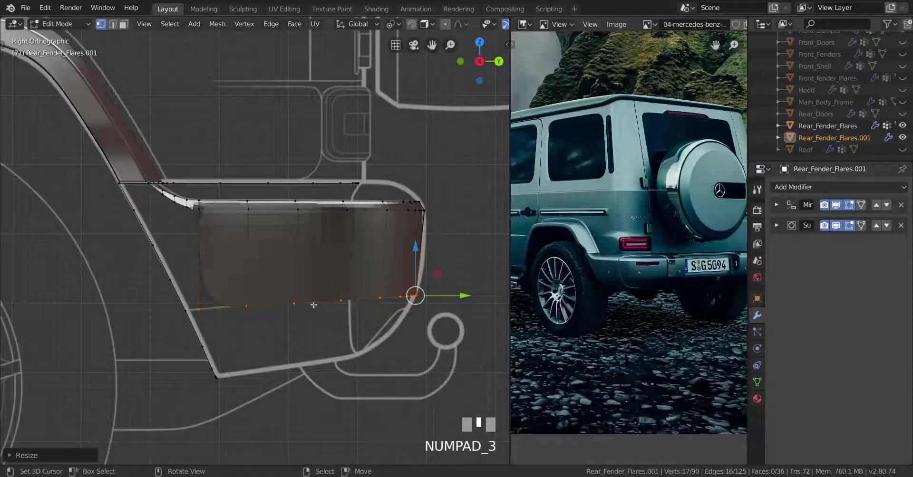
scroll(222, 300, down, 2)
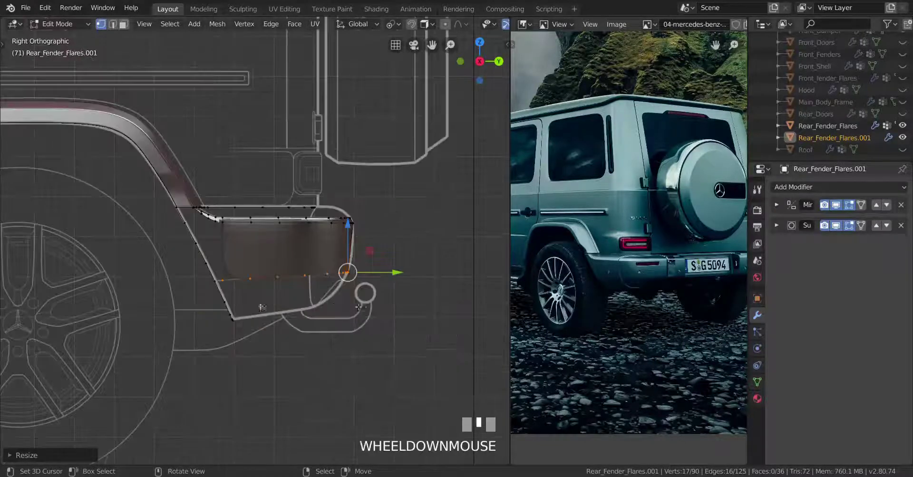
middle_drag(221, 301, 307, 318)
scroll(306, 316, up, 2)
key(KP_3)
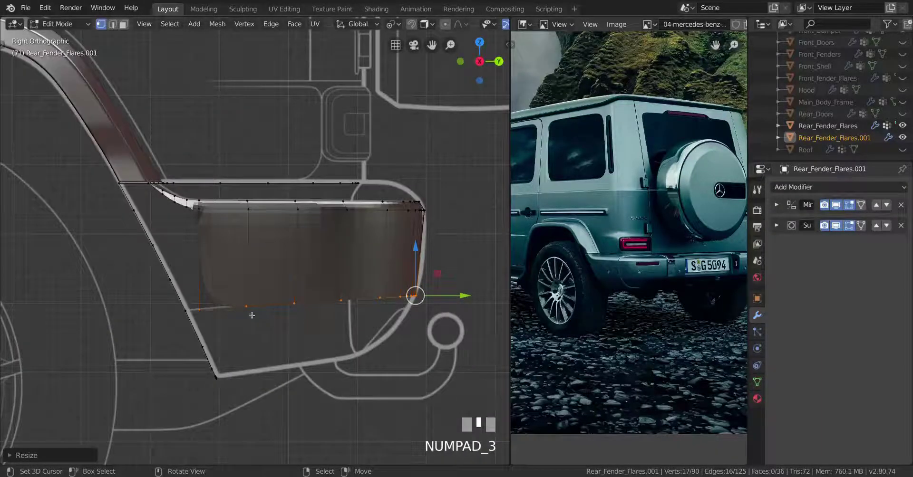
Select the four wheel-side vertices of the bottom edge and scale them along Y toward the rearmost of the four.
right_click(220, 314)
ctrl+right_click(341, 301)
key(z)
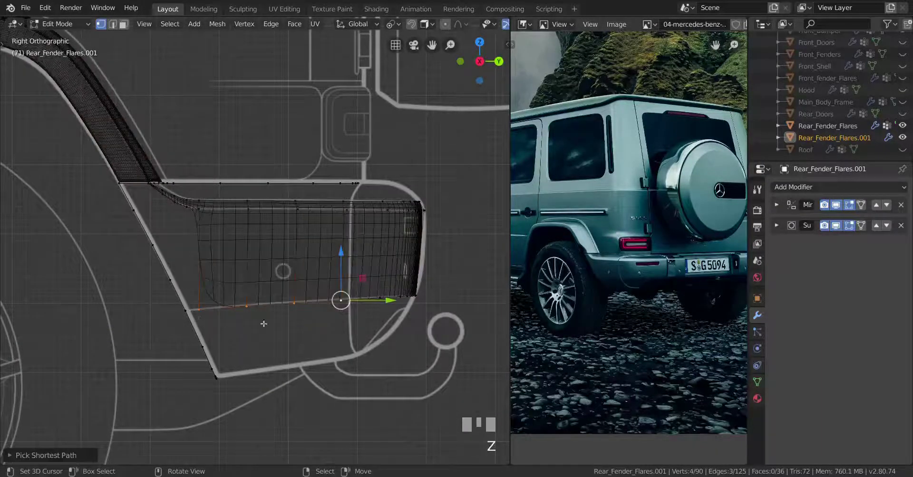
key(s)
key(x)
key(y)
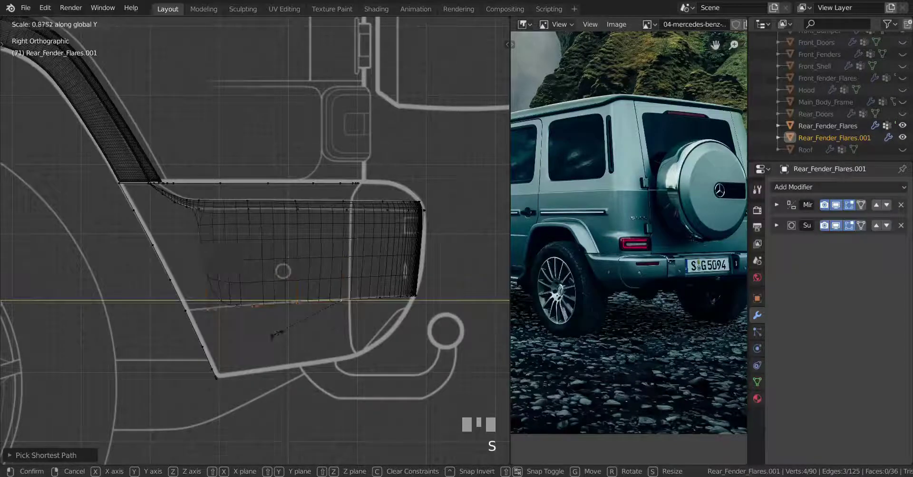
click(278, 330)
Slide the bottom edge's two middle side vertices rearward along the crease to even out their spacing.
scroll(377, 326, up, 2)
right_click(312, 330)
key(g)
key(g)
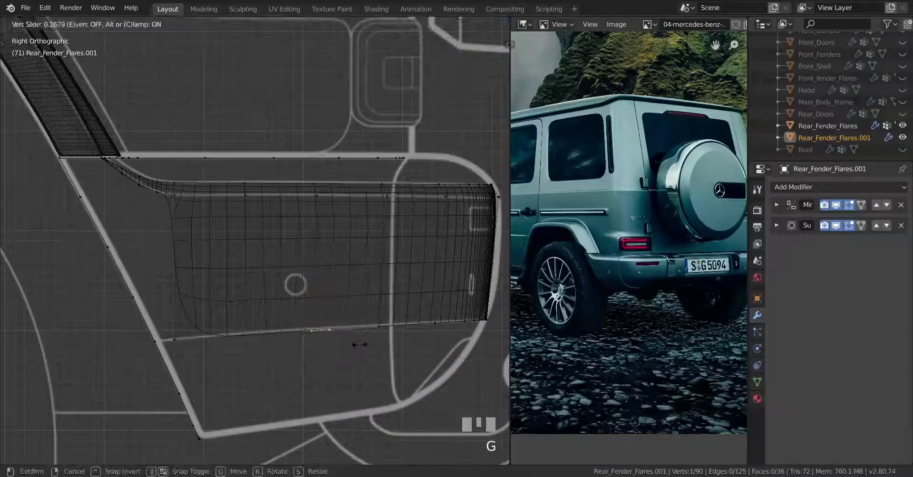
click(371, 343)
right_click(245, 332)
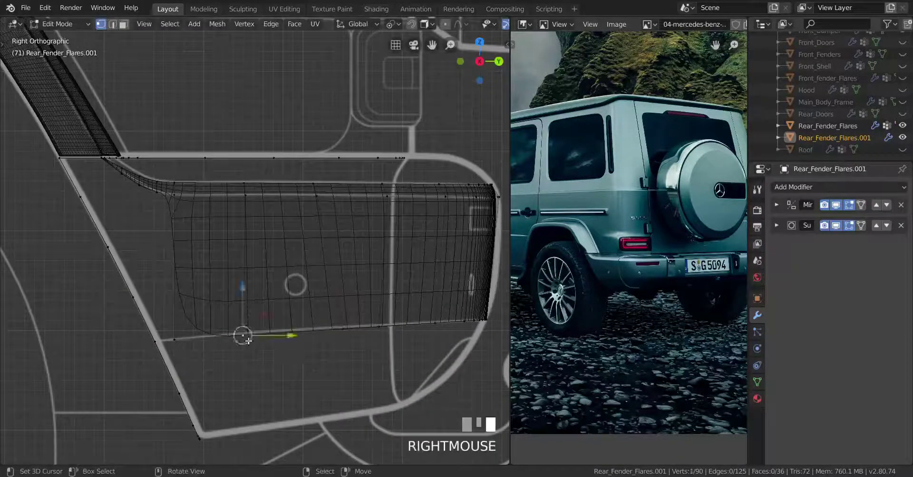
key(g)
key(g)
click(285, 330)
Slide the bottom edge's wheel-side end vertex rearward about halfway toward its neighbour, slanting the surface's front end.
right_click(176, 337)
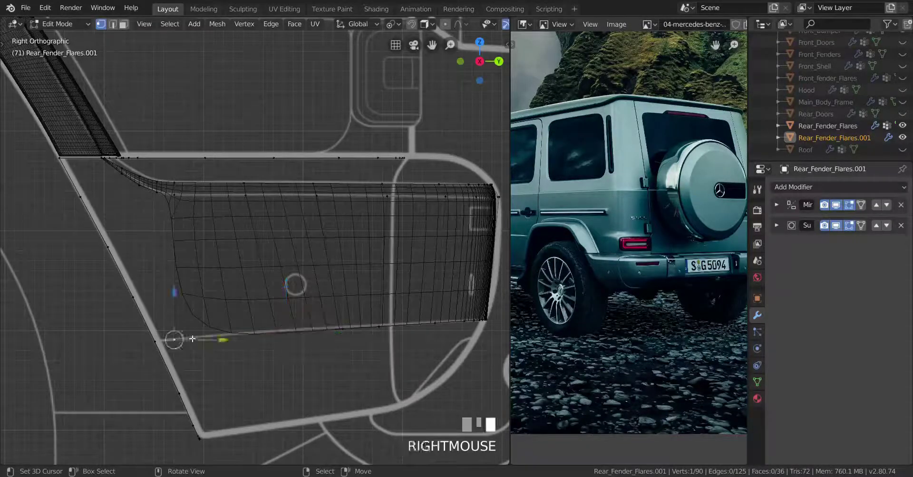
key(g)
key(g)
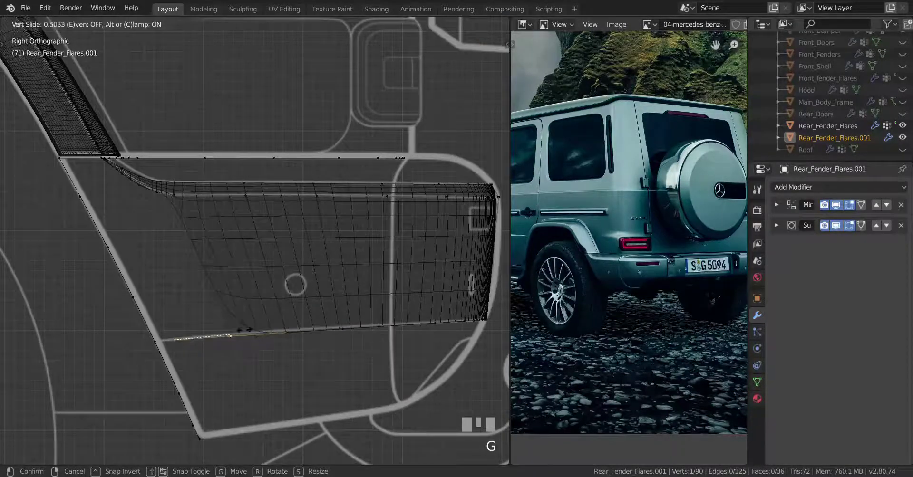
click(248, 330)
Return to solid shading, switch to Object Mode and save the file.
key(shift+z)
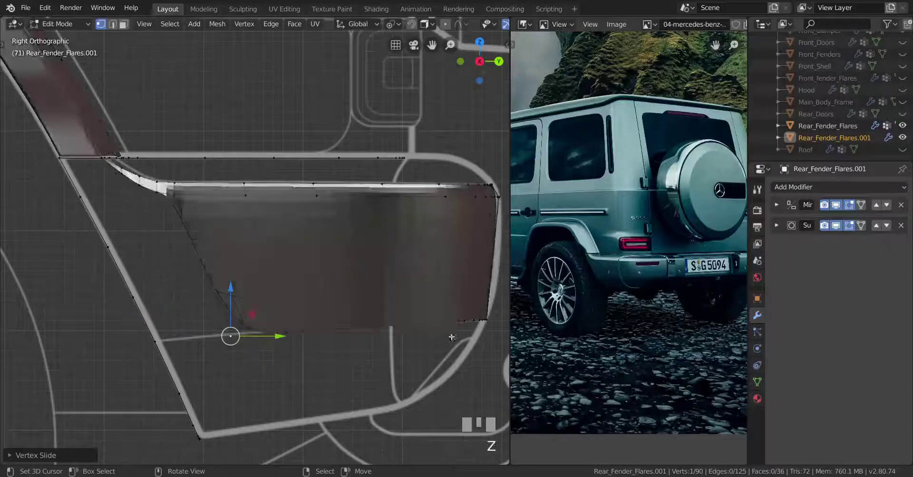
mouse_move(160, 248)
middle_down()
mouse_move(315, 351)
mouse_move(286, 362)
mouse_move(250, 342)
mouse_move(302, 377)
mouse_move(322, 415)
mouse_move(300, 313)
mouse_move(202, 345)
mouse_move(319, 364)
mouse_move(241, 367)
mouse_move(271, 365)
middle_up()
key(Tab)
scroll(240, 367, up, 1)
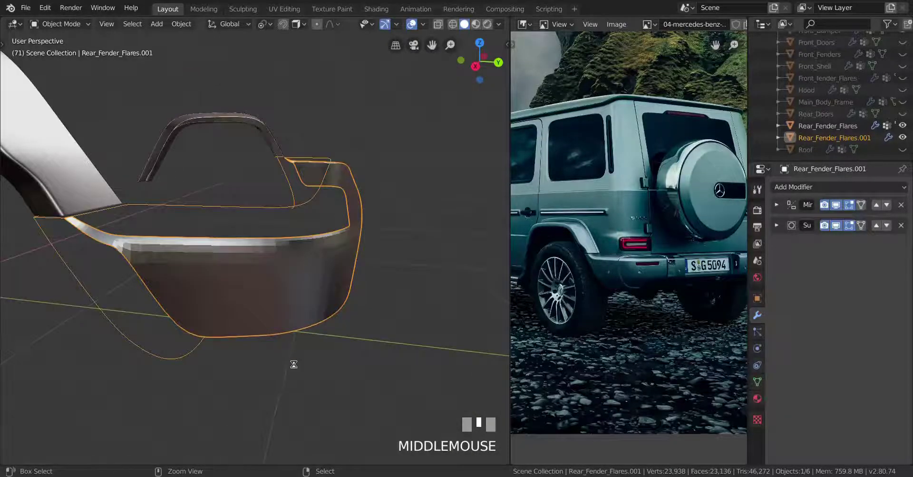
key(ctrl+s)
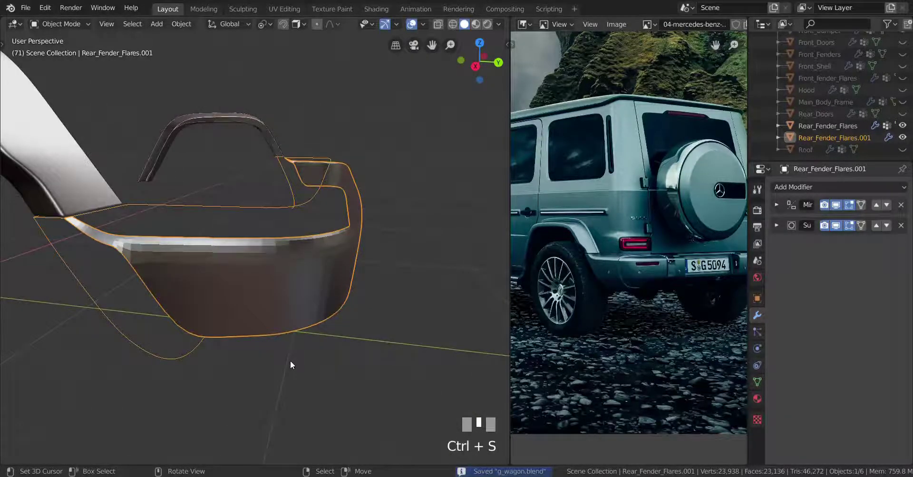
Examine the bumper's corner and side surface from several perspective angles, saving the file again.
scroll(290, 361, down, 1)
scroll(281, 348, up, 1)
middle_drag(290, 353, 270, 334)
key(ctrl+s)
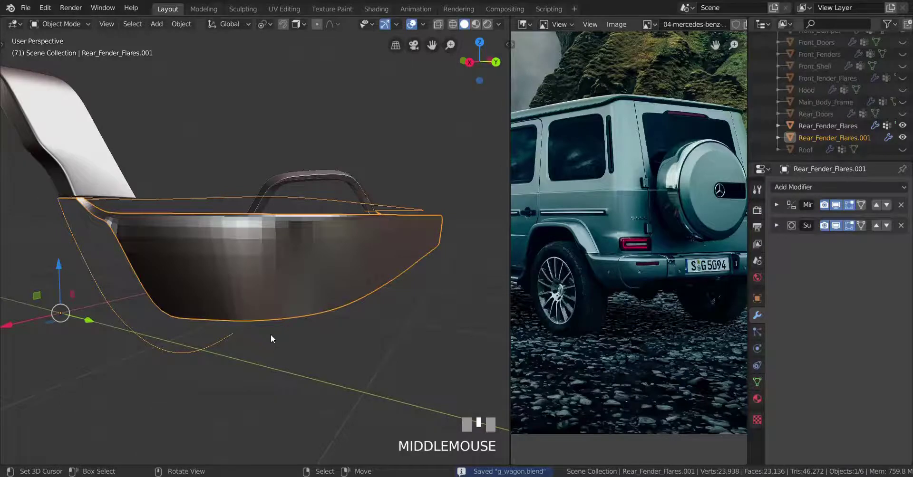
scroll(270, 334, up, 1)
middle_drag(270, 335, 279, 352)
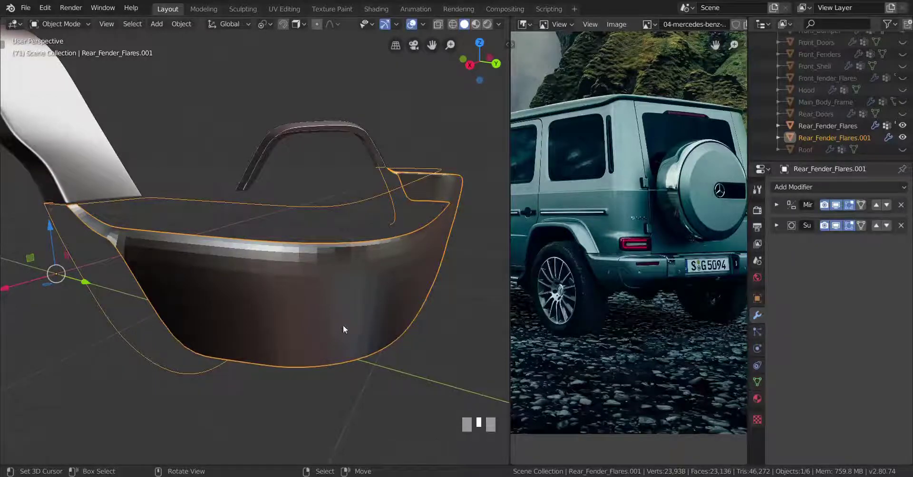
middle_drag(343, 327, 316, 328)
key(ctrl+s)
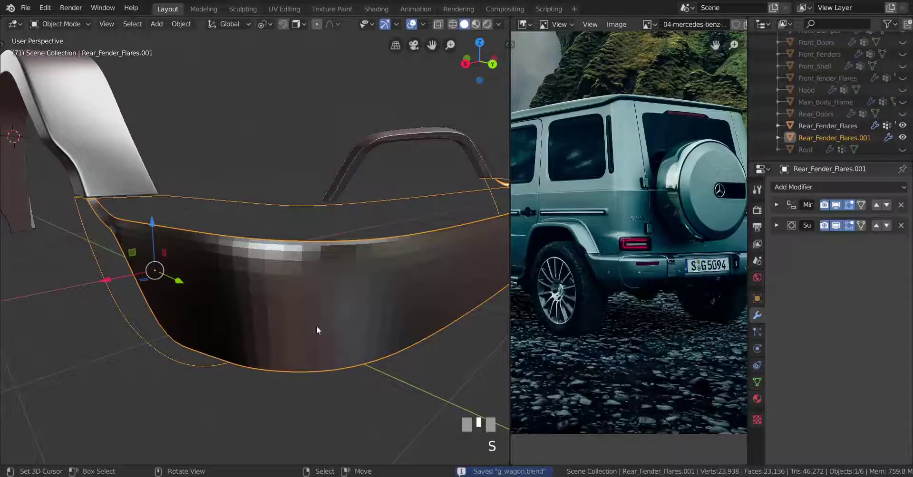
key(shift)
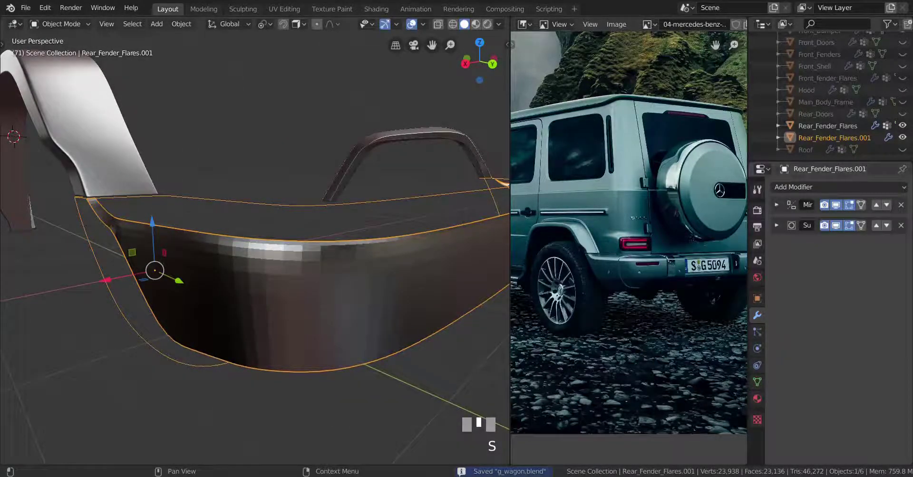